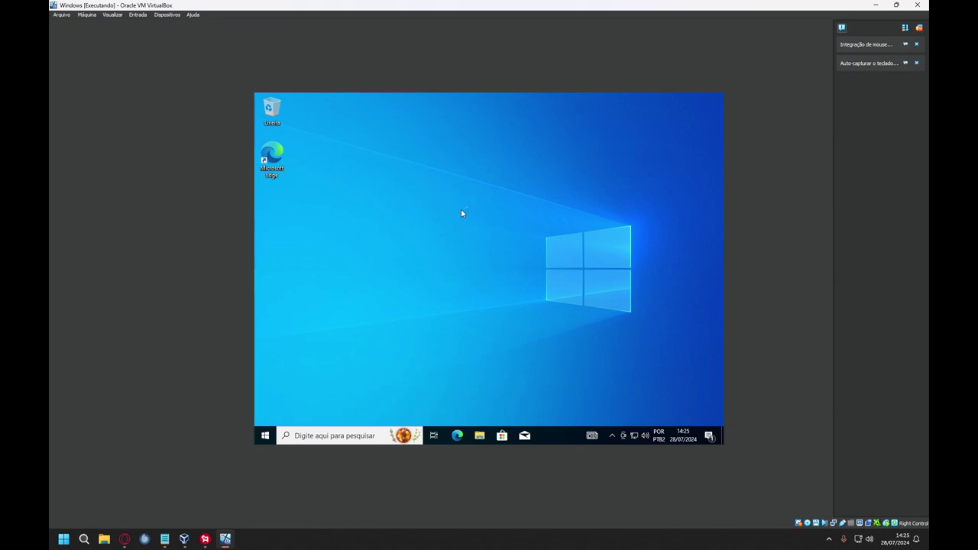
right_click(421, 213)
left_click(449, 240)
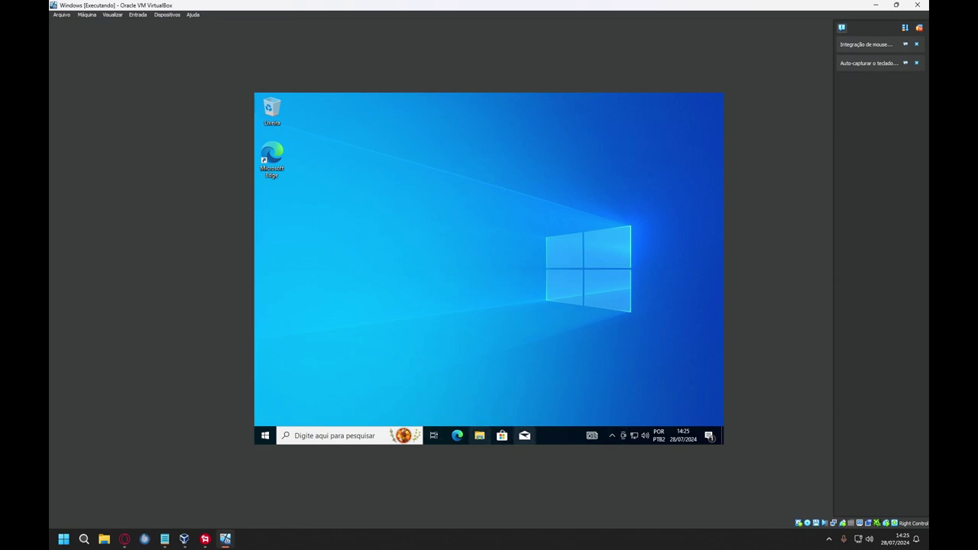
Step: Set the taskbar's notification icon to show neither the number of new notifications nor app icons
right_click(709, 437)
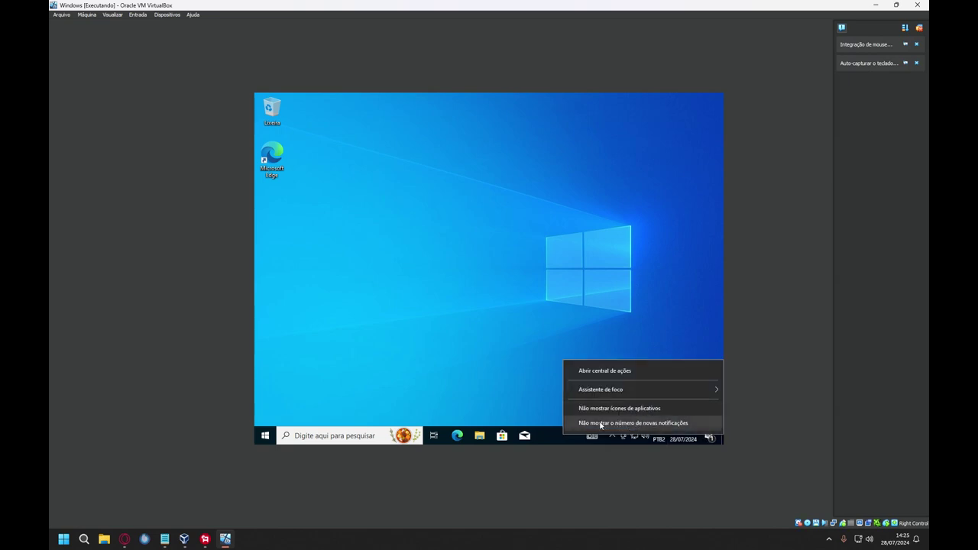
left_click(635, 425)
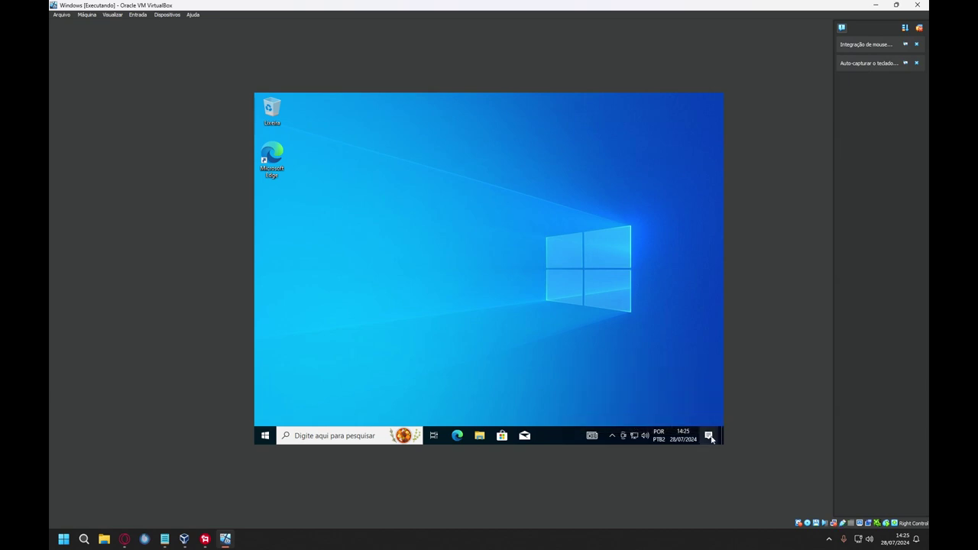
right_click(710, 438)
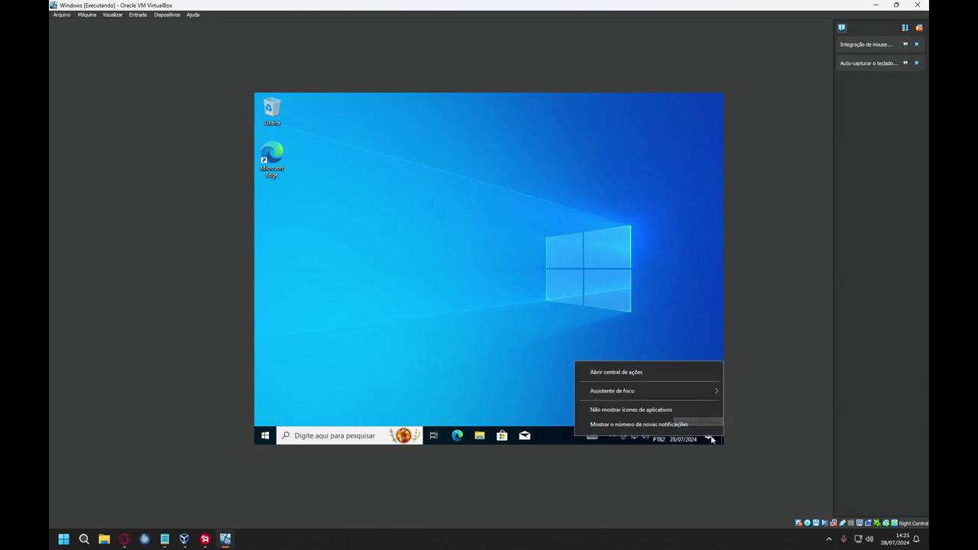
left_click(624, 410)
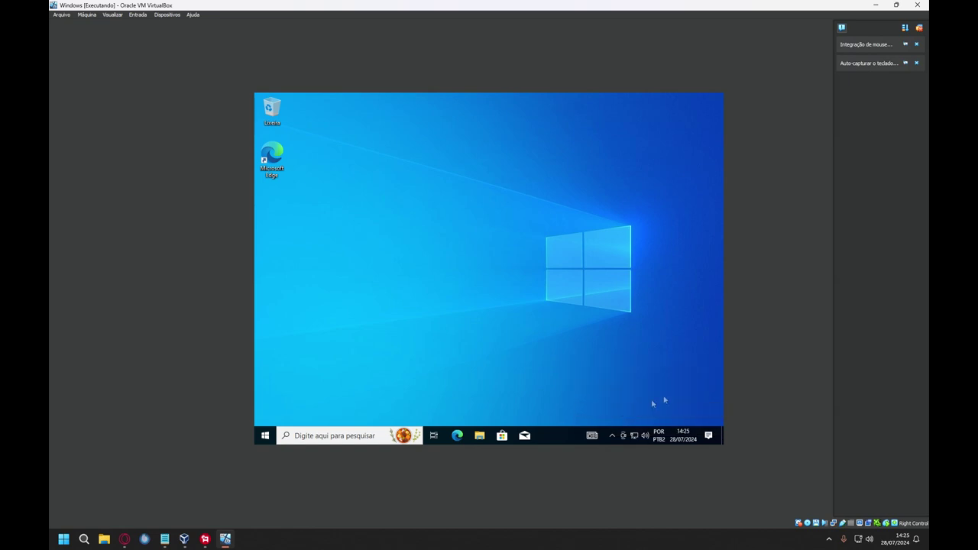
Step: Reduce the taskbar search box to a search icon and turn off Notícias e interesses
right_click(555, 433)
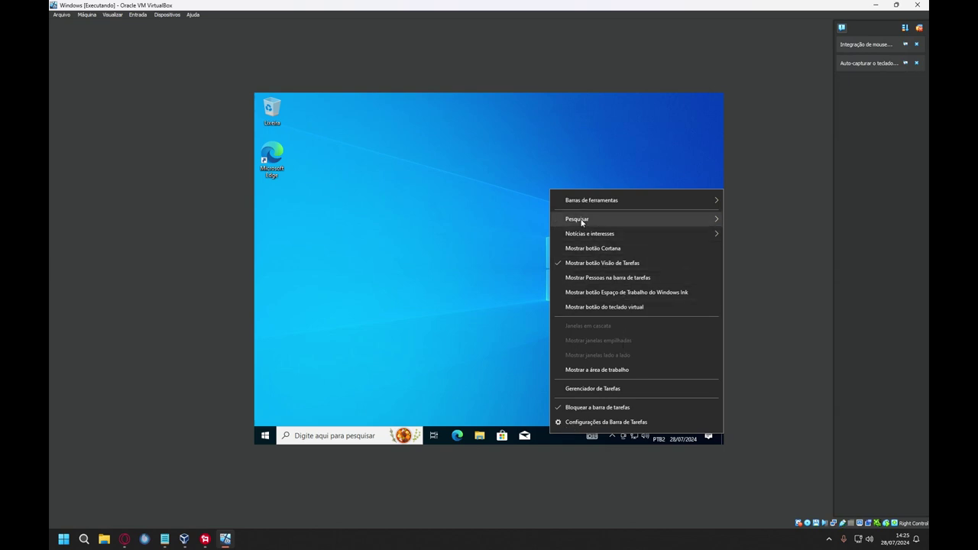
mouse_move(581, 221)
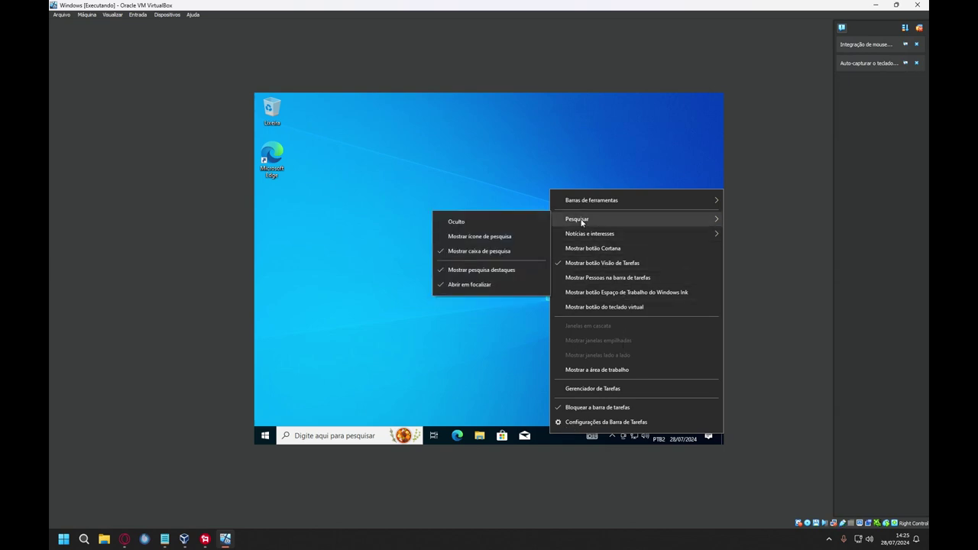
left_click(474, 238)
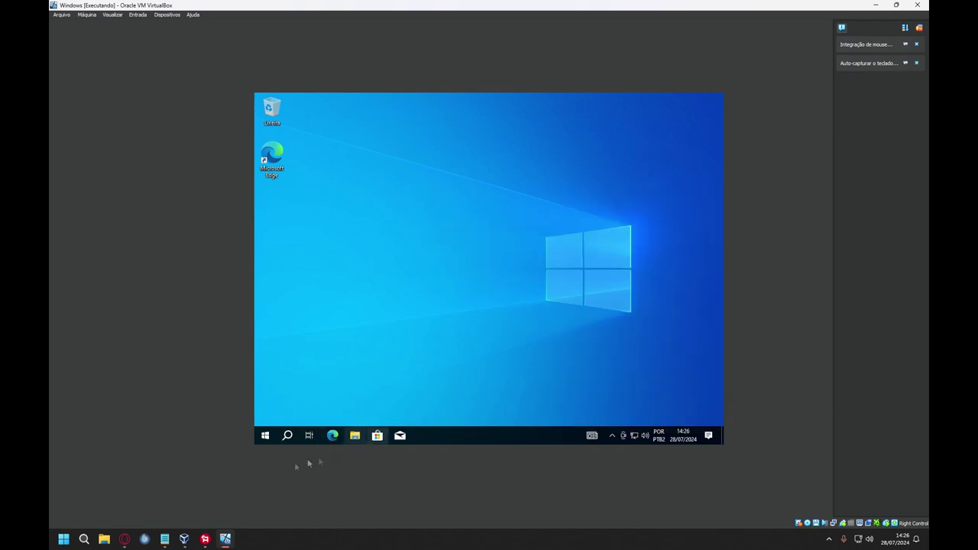
right_click(486, 436)
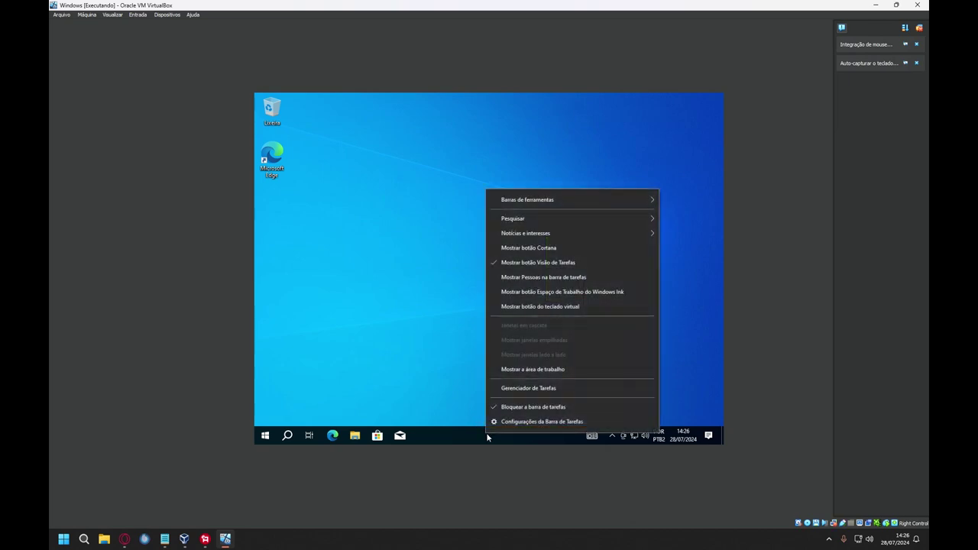
mouse_move(526, 239)
left_click(384, 268)
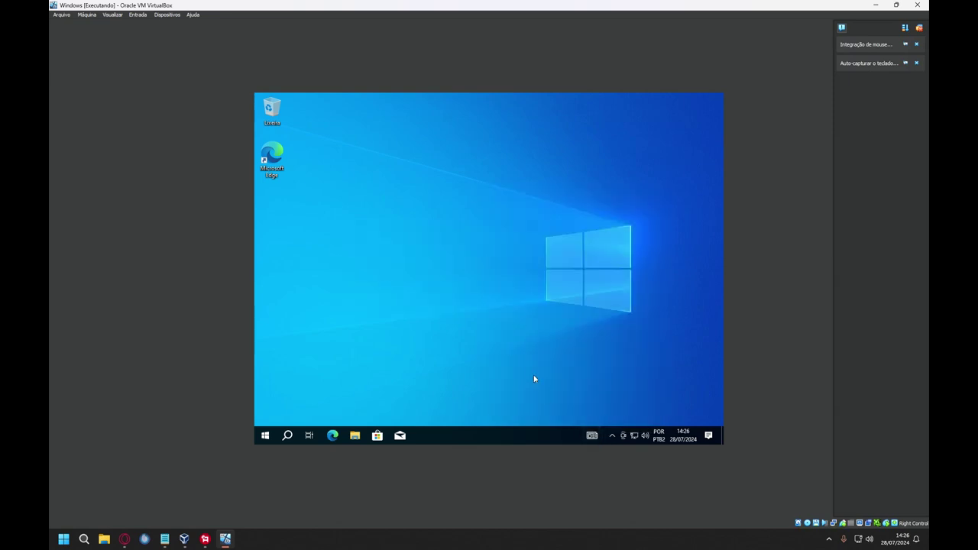
right_click(445, 435)
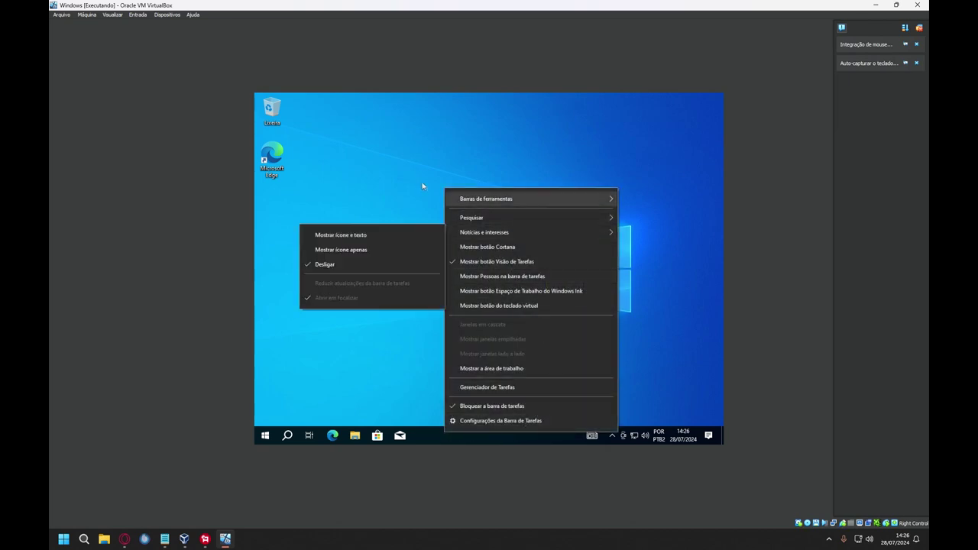
left_click(428, 189)
right_click(484, 364)
left_click(510, 299)
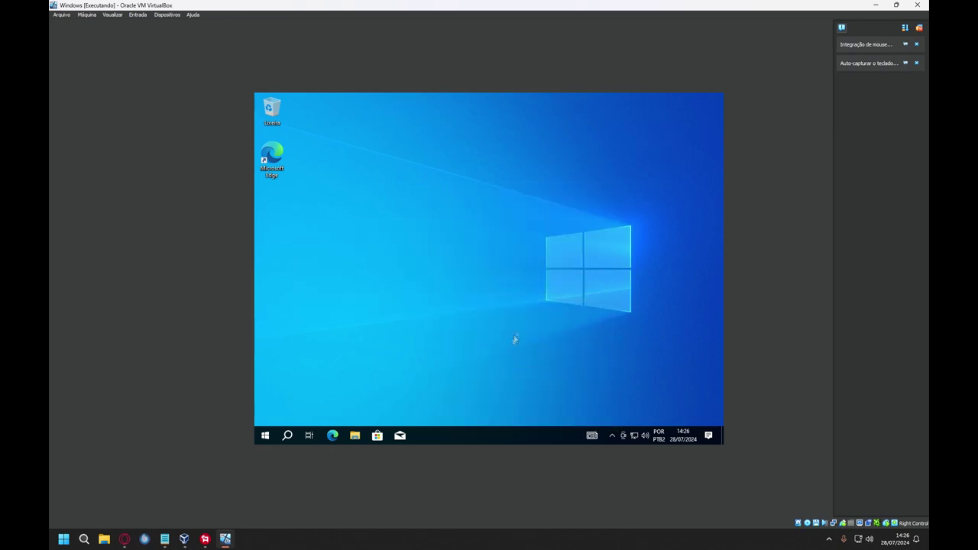
Step: Unpin Email and Microsoft Store from the taskbar
right_click(402, 438)
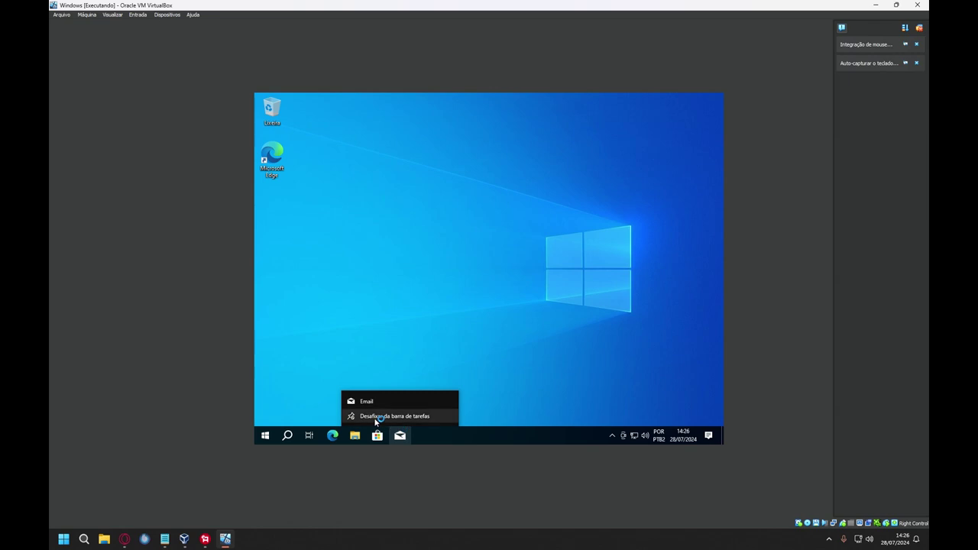
left_click(396, 416)
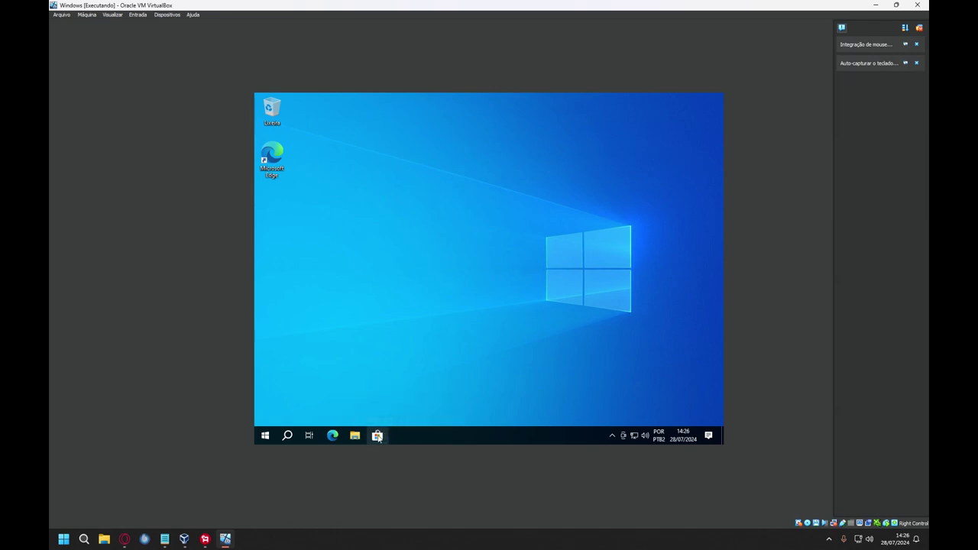
right_click(377, 437)
left_click(359, 418)
Step: Hide the Visão de Tarefas button on the taskbar
right_click(419, 436)
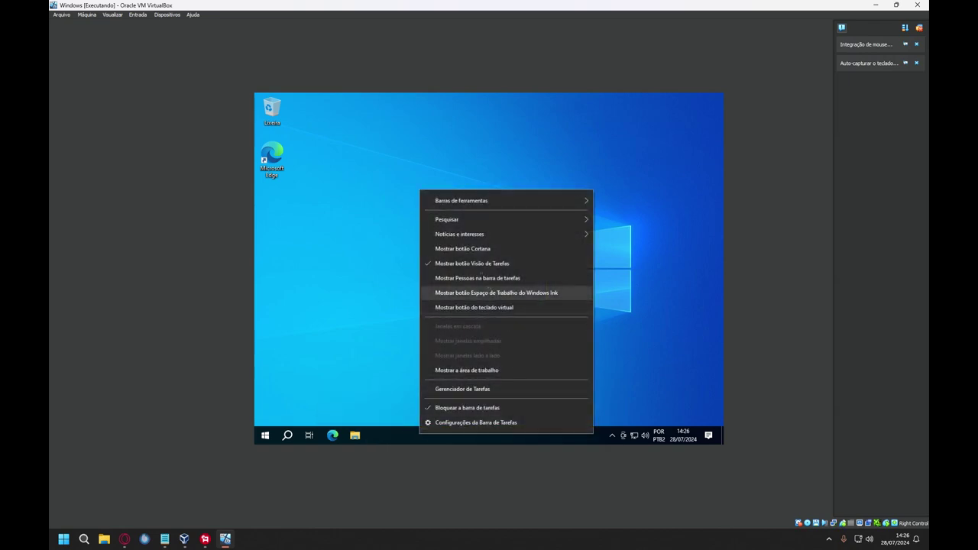
mouse_move(462, 239)
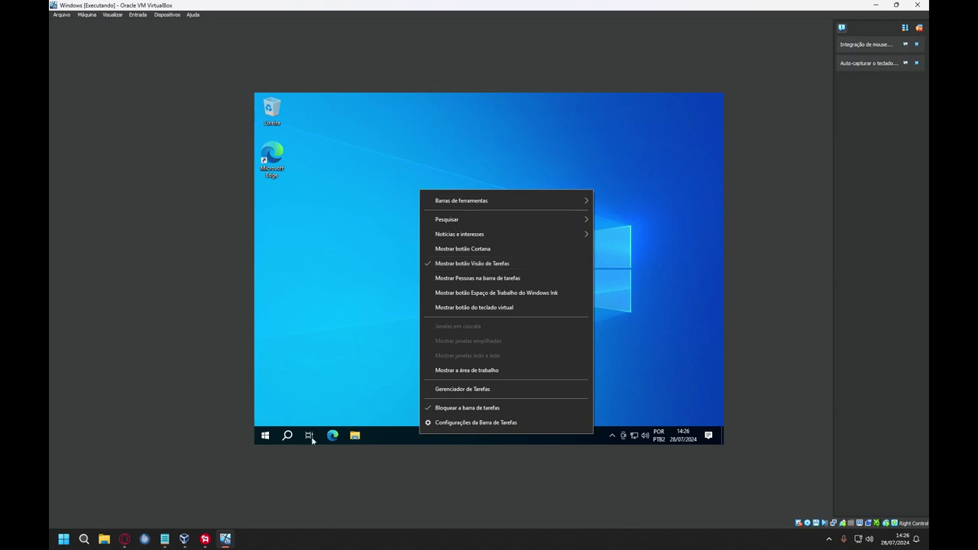
left_click(491, 263)
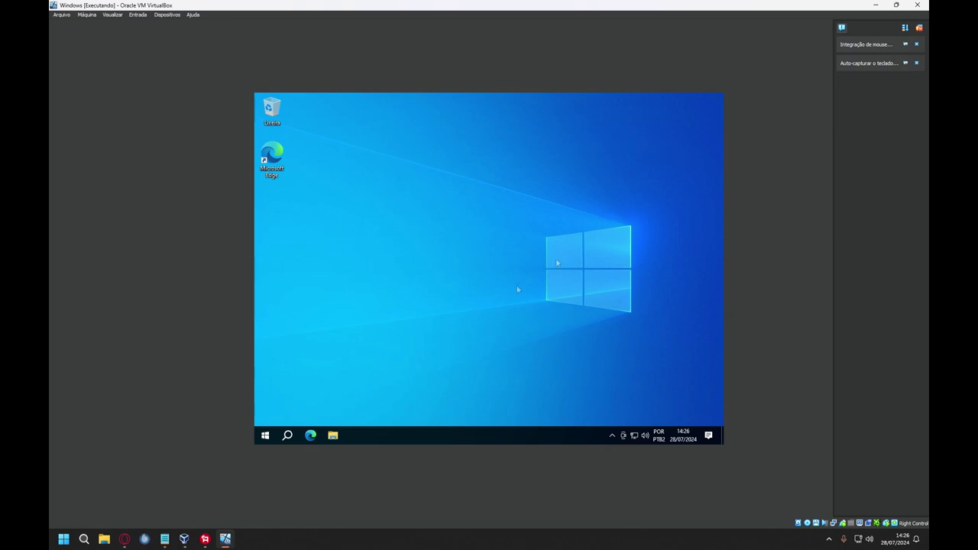
Step: Unpin the Office tile, the app folder beside it and the Email tile from the Start menu's Produtividade group
left_click(265, 436)
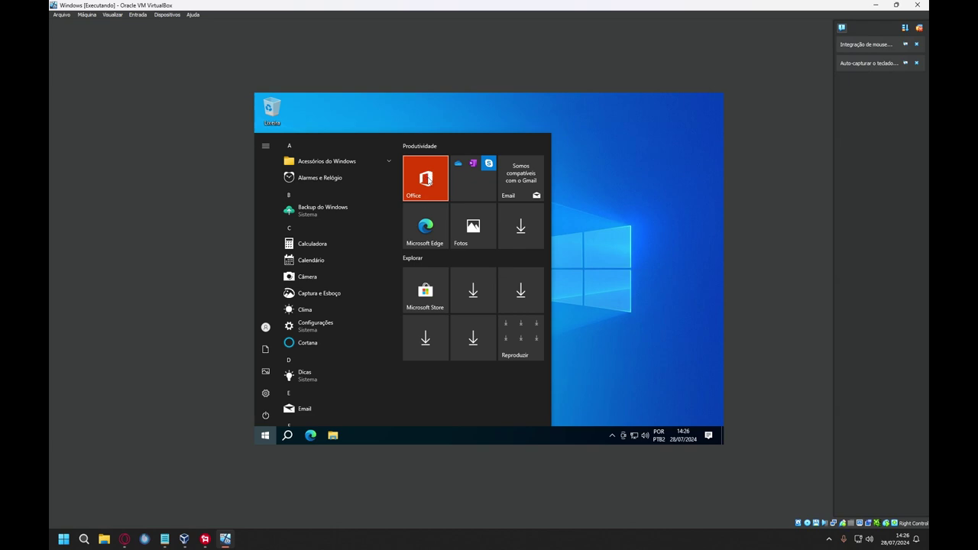
right_click(439, 195)
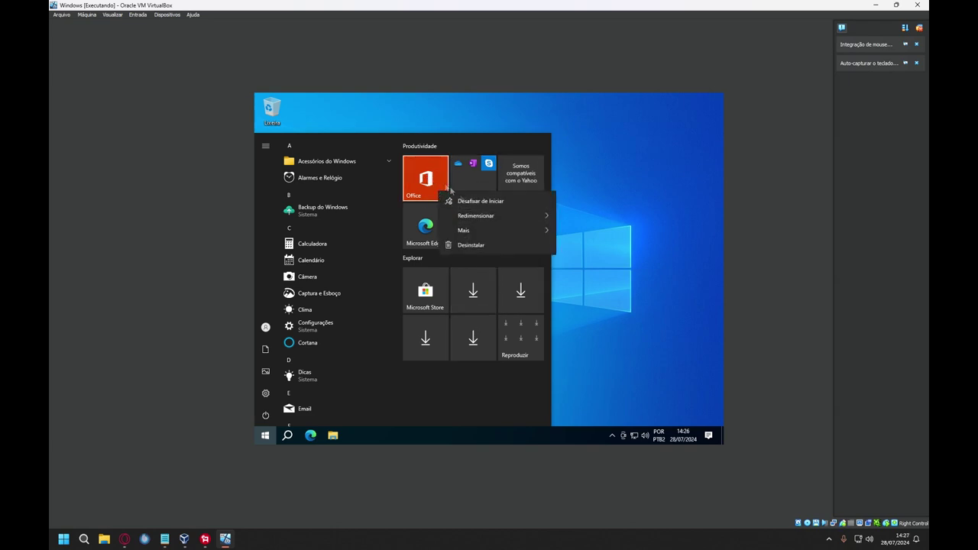
left_click(476, 248)
left_click(458, 142)
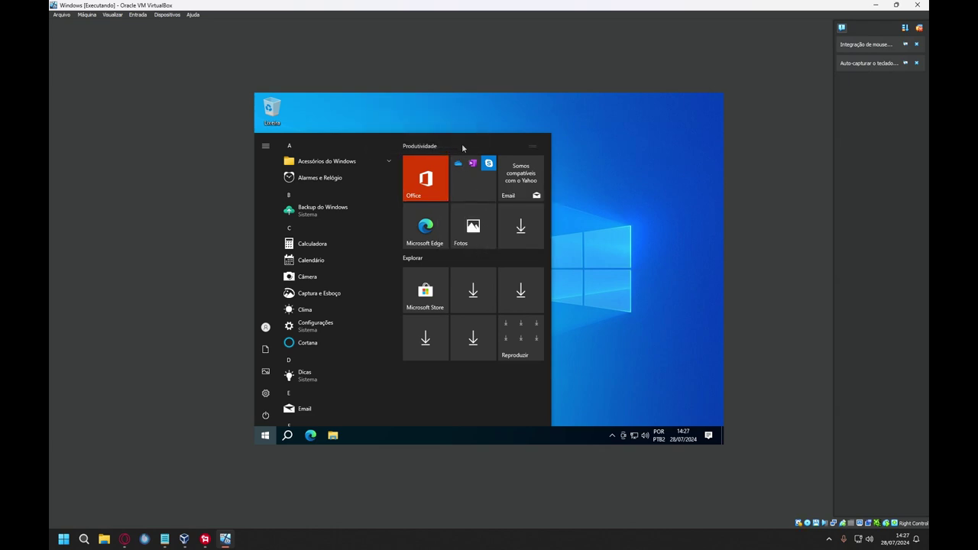
right_click(472, 186)
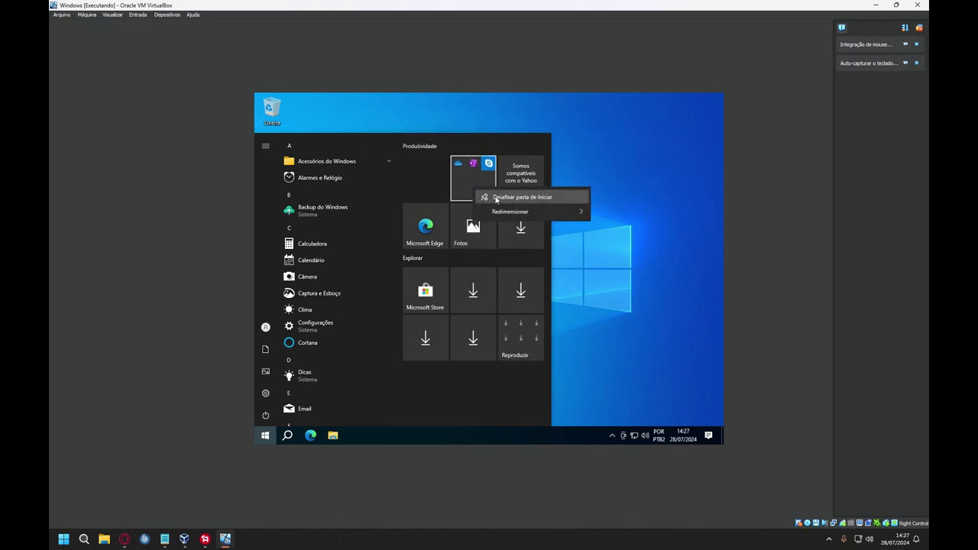
left_click(505, 197)
right_click(515, 187)
left_click(526, 192)
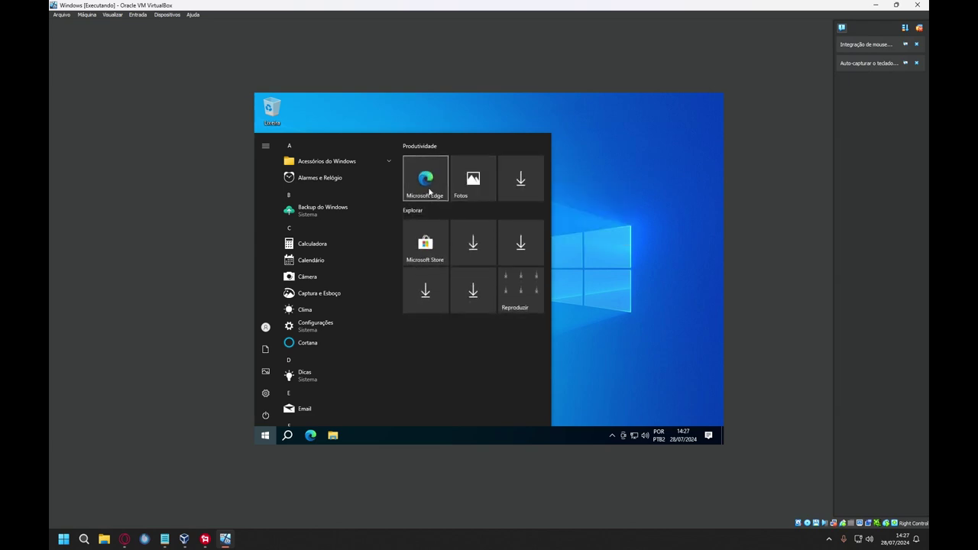
Step: Unpin Microsoft Edge, Fotos and the last remaining tile of the Produtividade group from the Start menu
right_click(451, 191)
left_click(472, 191)
right_click(472, 191)
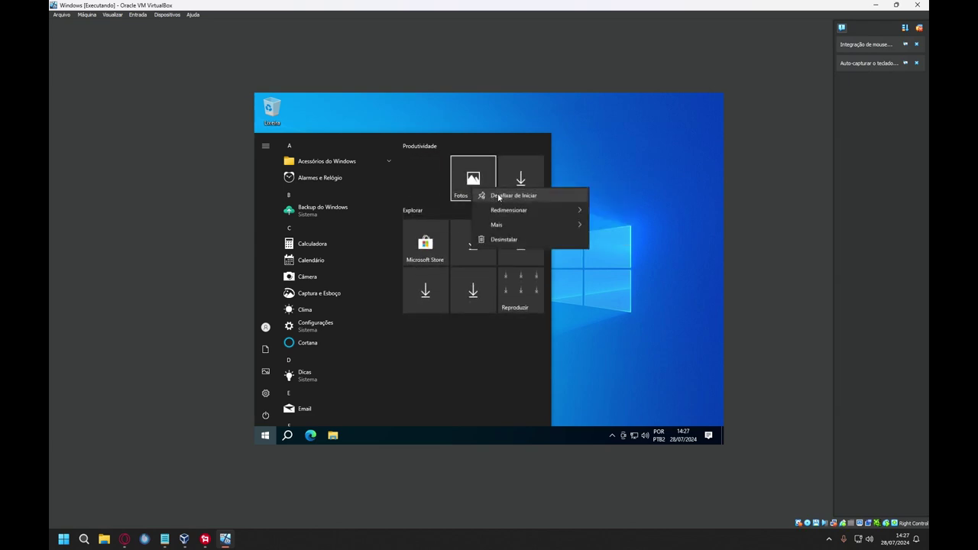
left_click(510, 193)
right_click(516, 186)
left_click(526, 193)
Step: Unpin every tile of the Explorar group, including Microsoft Store and the Reproduzir folder, and close the Start menu
right_click(520, 192)
left_click(529, 199)
right_click(437, 193)
left_click(462, 203)
right_click(433, 193)
left_click(463, 203)
right_click(480, 187)
left_click(493, 192)
right_click(511, 186)
left_click(534, 196)
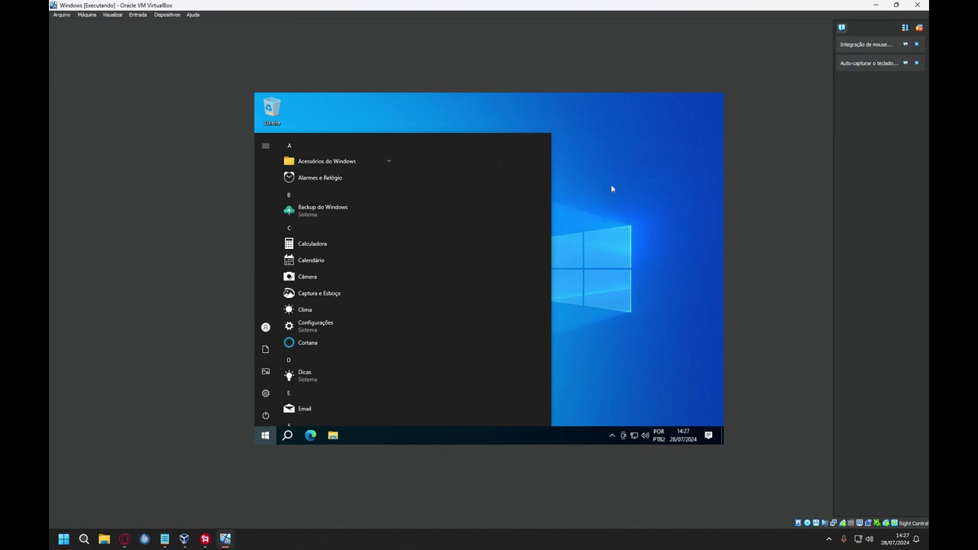
left_click(610, 181)
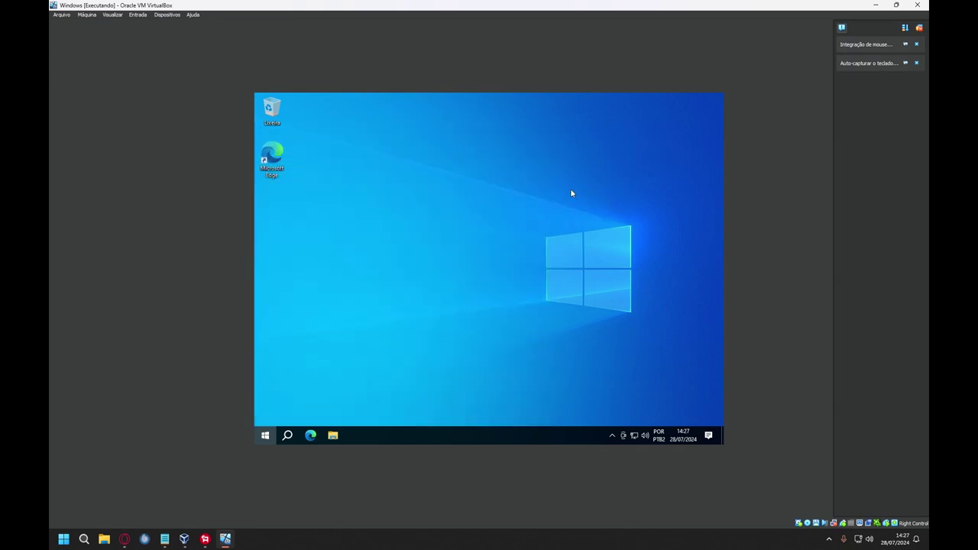
Step: Find Painel de Controle through the Windows search, open it and maximize its window
left_click(287, 436)
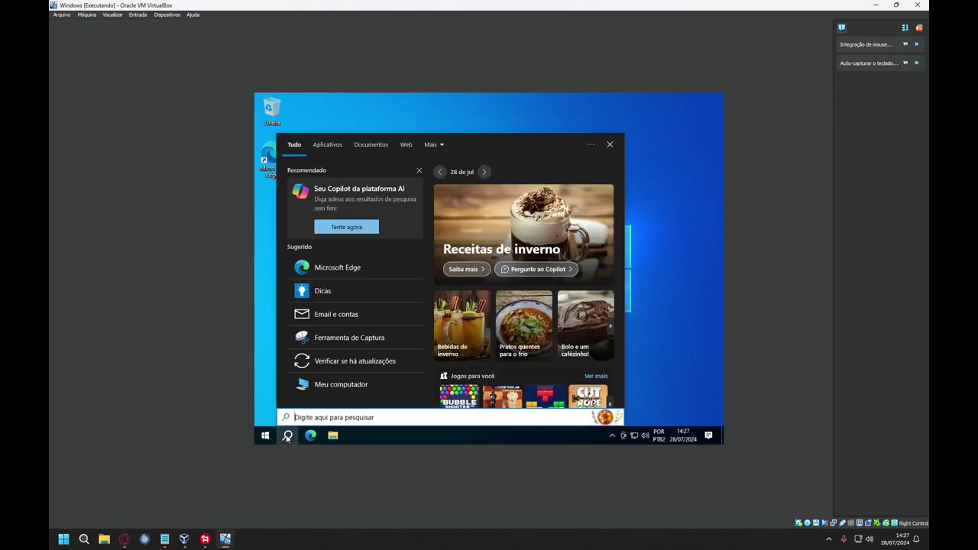
type("pppainel")
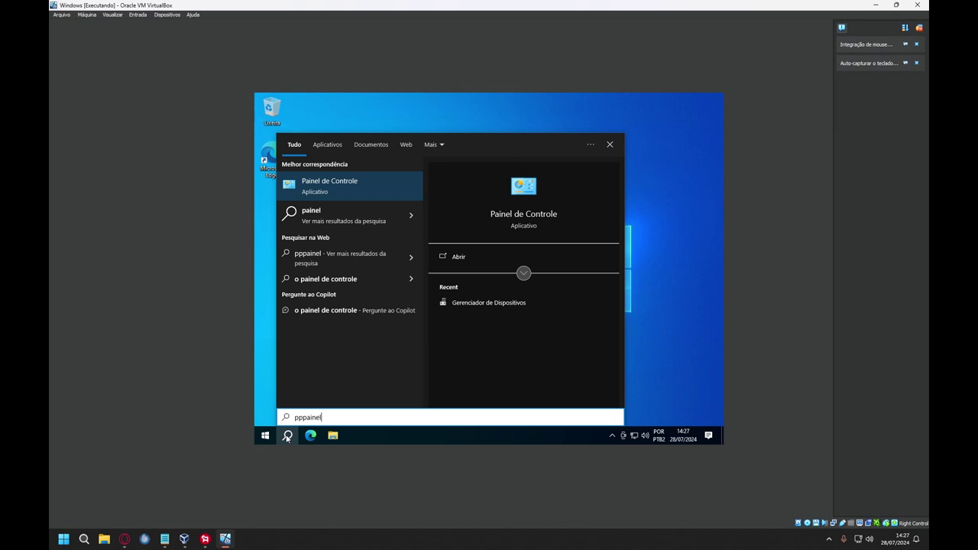
left_click(330, 182)
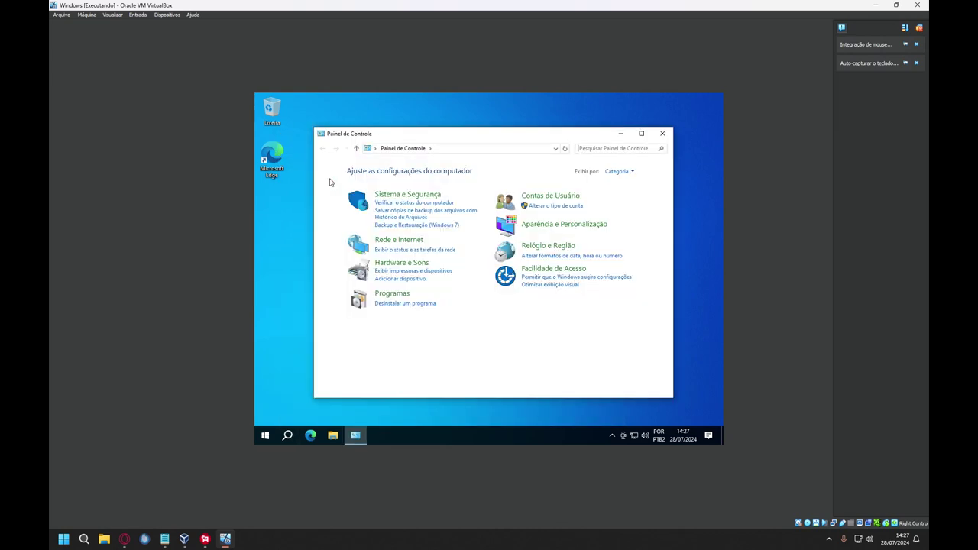
left_click(642, 134)
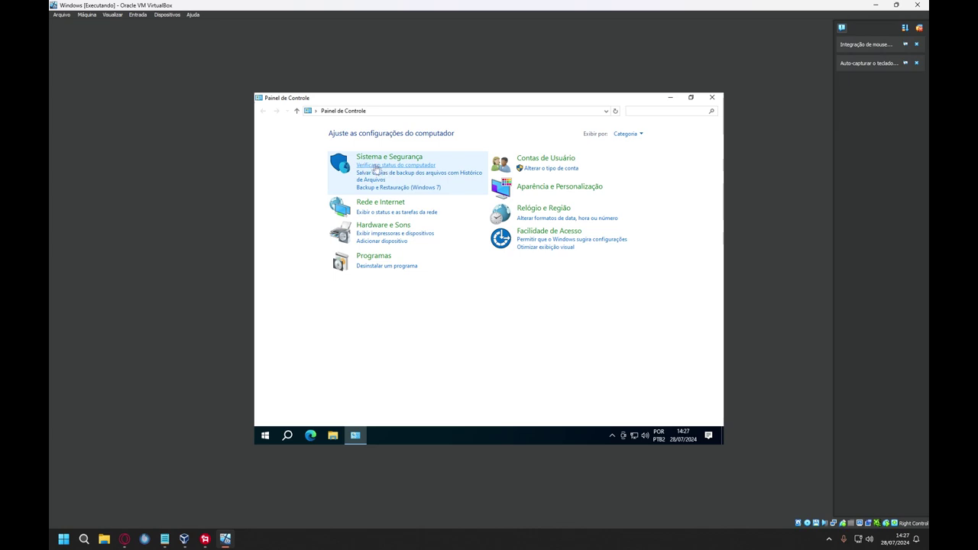
Step: Set the User Account Control notification level to Nunca notificar and approve the change
left_click(385, 166)
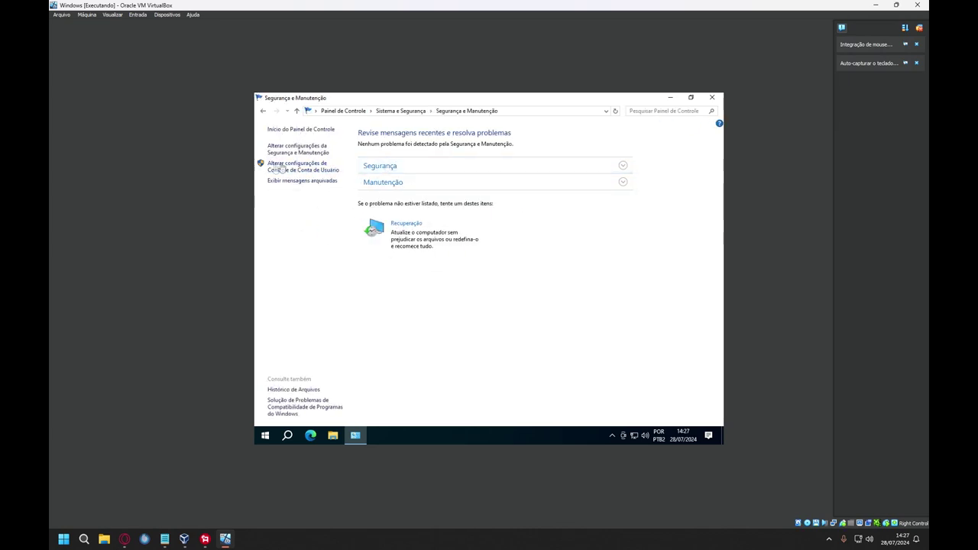
left_click(303, 170)
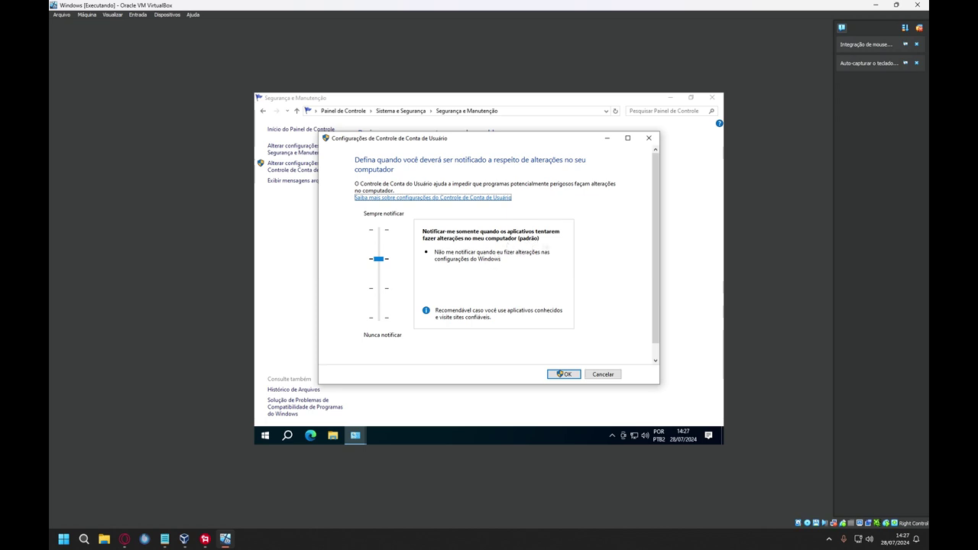
left_click_drag(377, 259, 382, 331)
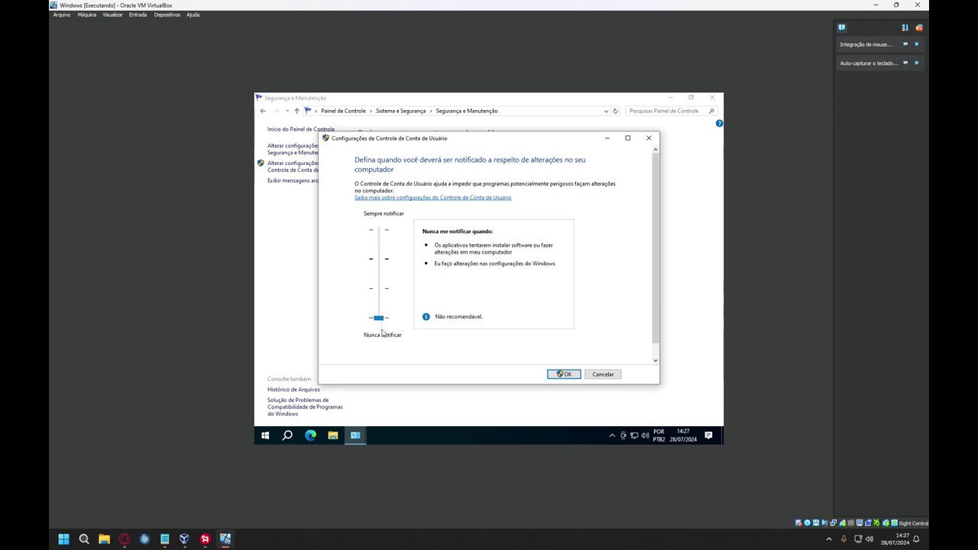
left_click(579, 375)
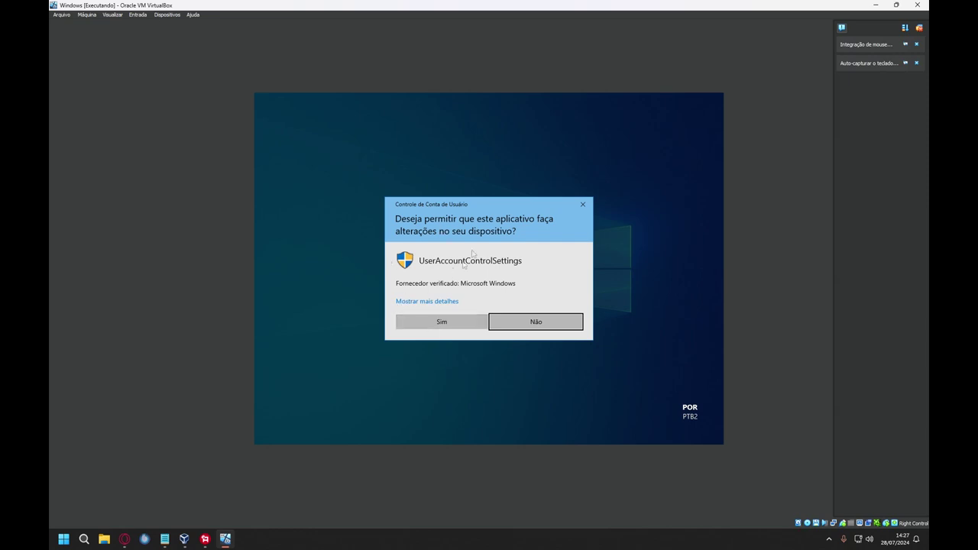
left_click(426, 327)
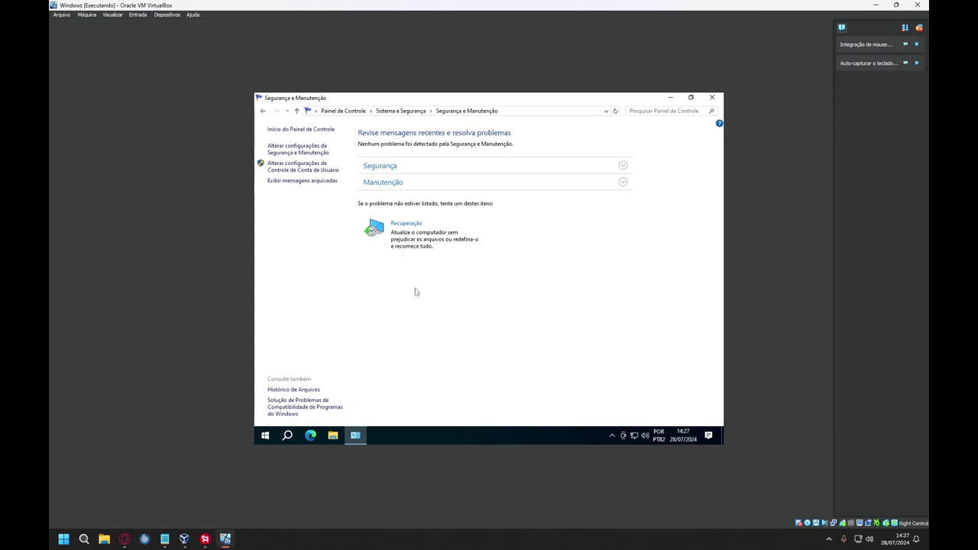
Step: Turn off every security and maintenance message that can be disabled in the Segurança e Manutenção settings and save
left_click(304, 152)
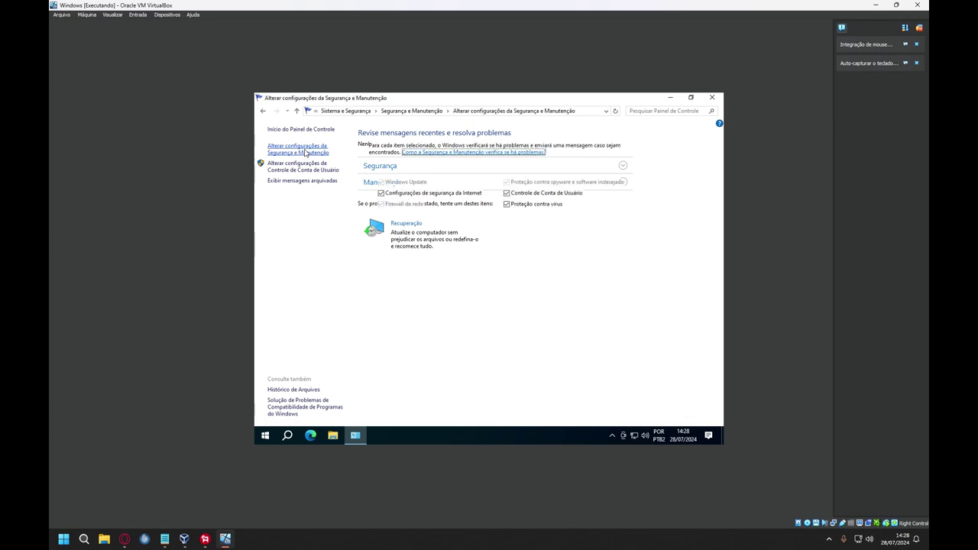
left_click(413, 194)
left_click(416, 254)
left_click(410, 264)
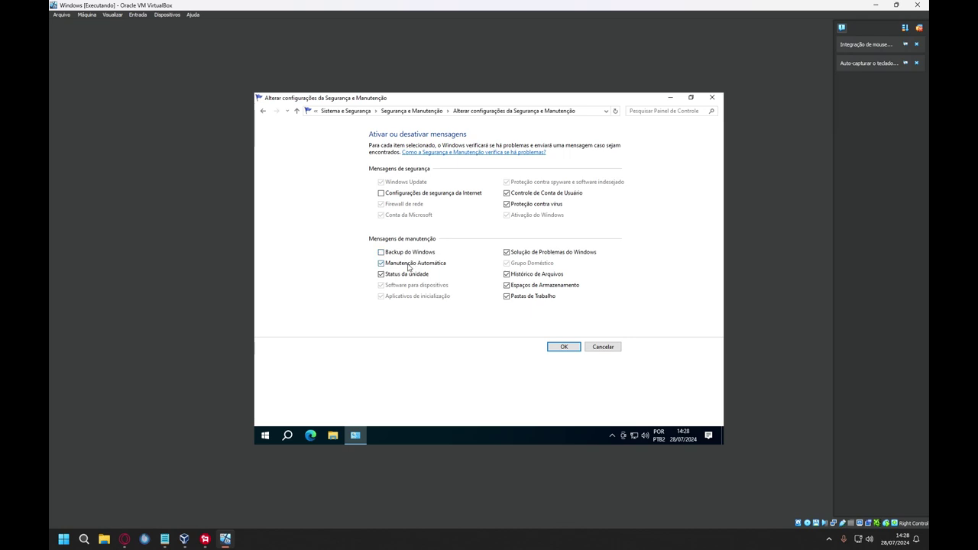
left_click(400, 276)
left_click(527, 275)
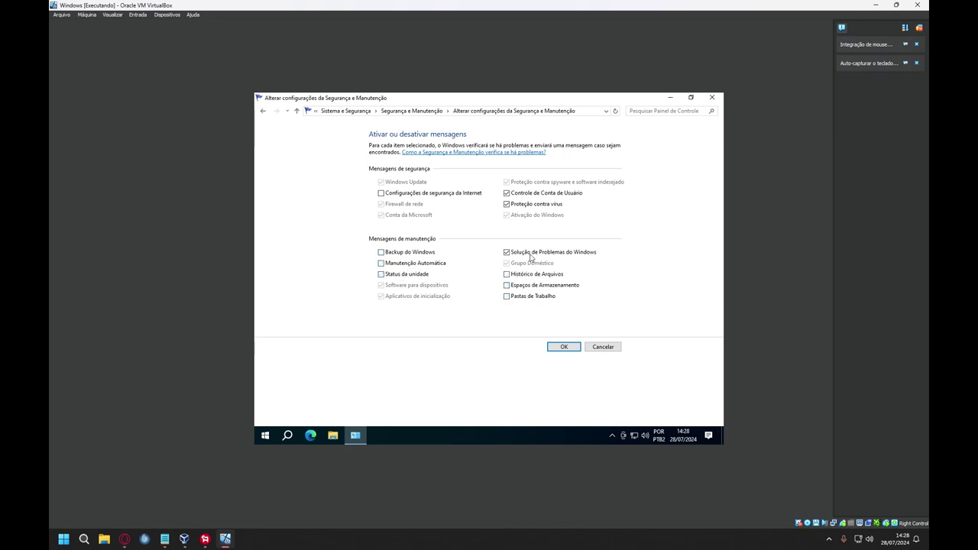
left_click(532, 207)
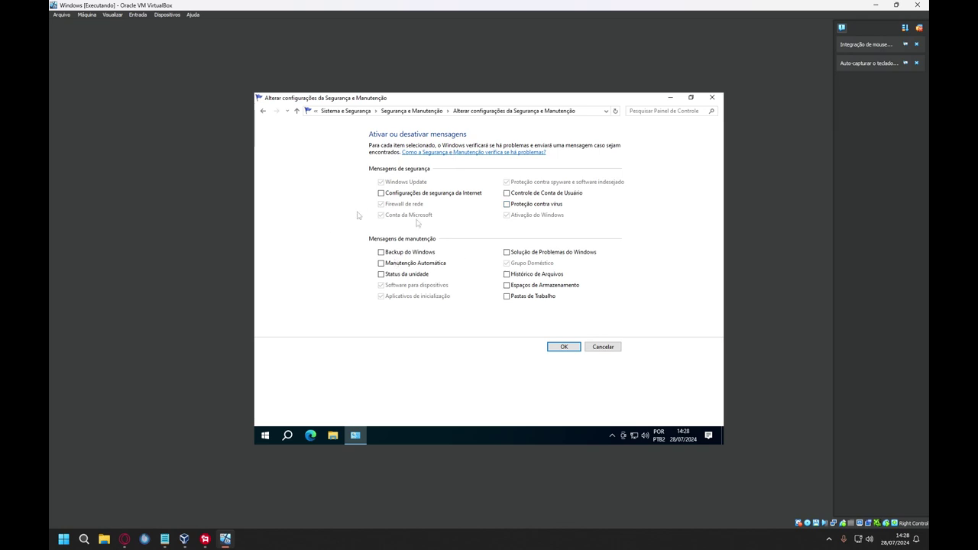
left_click(558, 349)
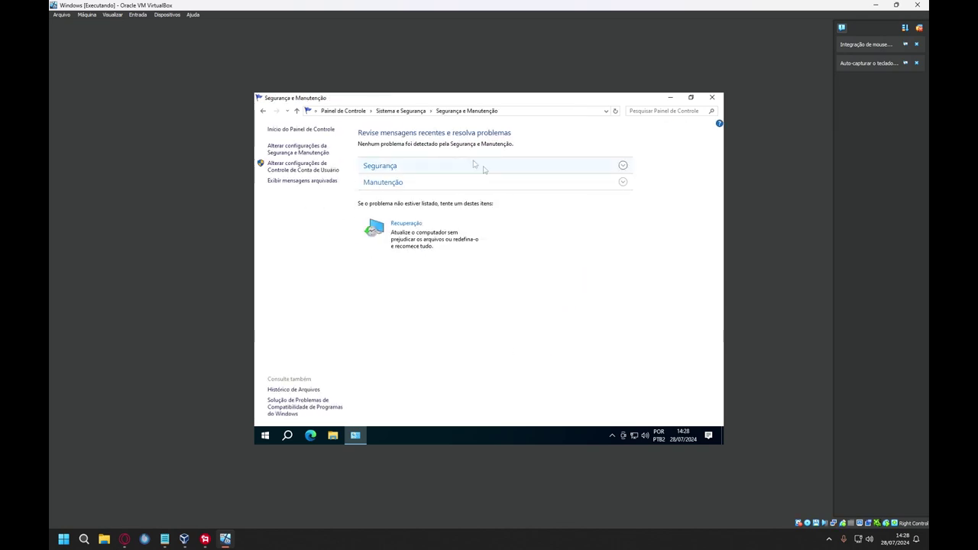
Step: In Opções de Energia, set the power and sleep button actions to Nada a fazer, disable Bloquear and save the changes
left_click(400, 111)
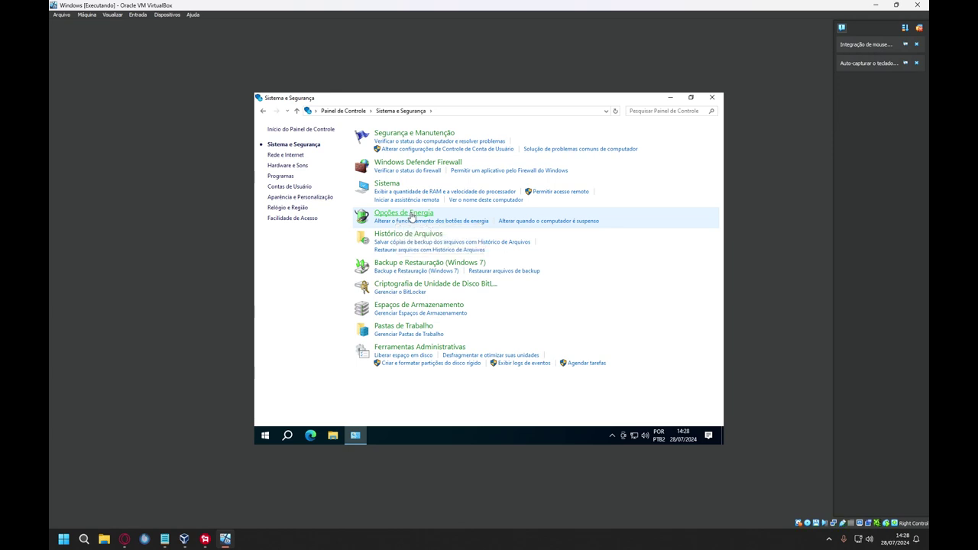
left_click(410, 216)
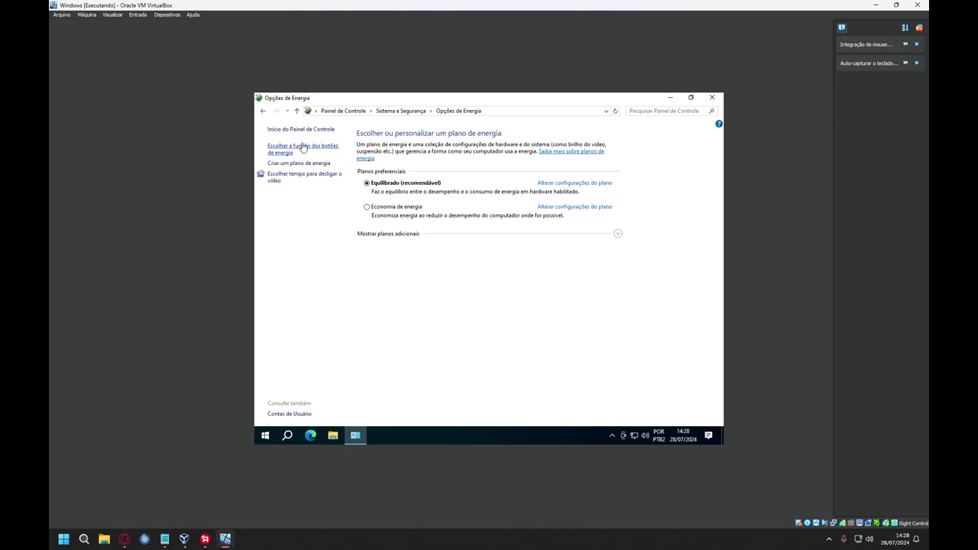
left_click(303, 153)
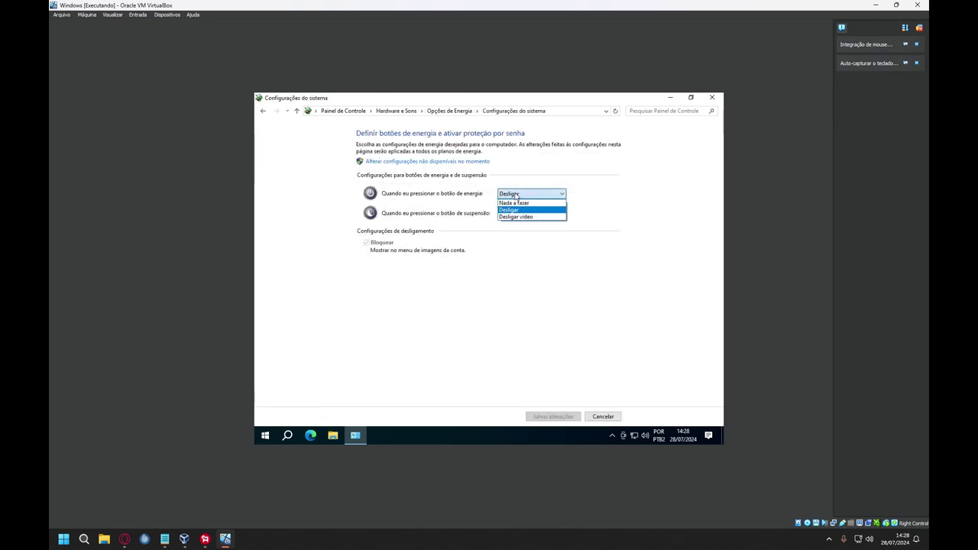
left_click(515, 203)
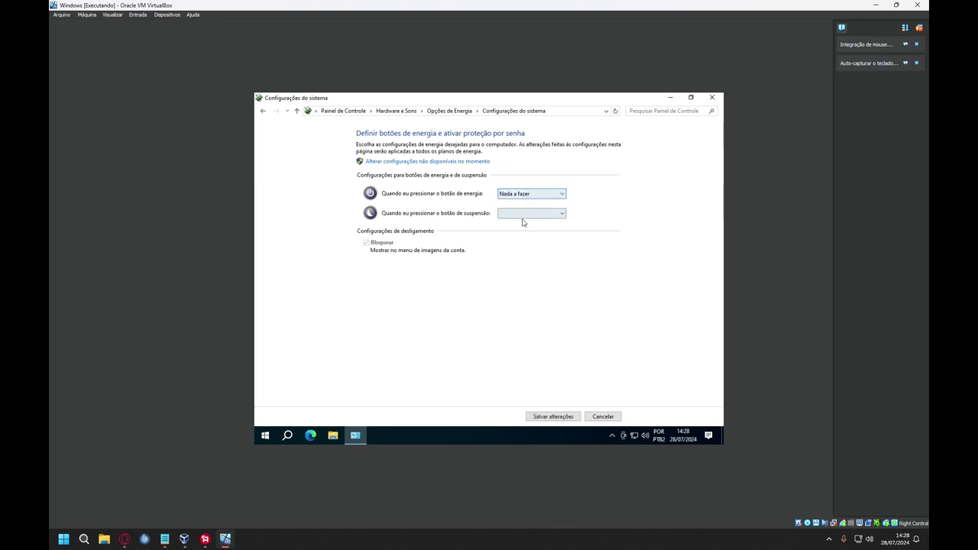
left_click(517, 215)
left_click(519, 223)
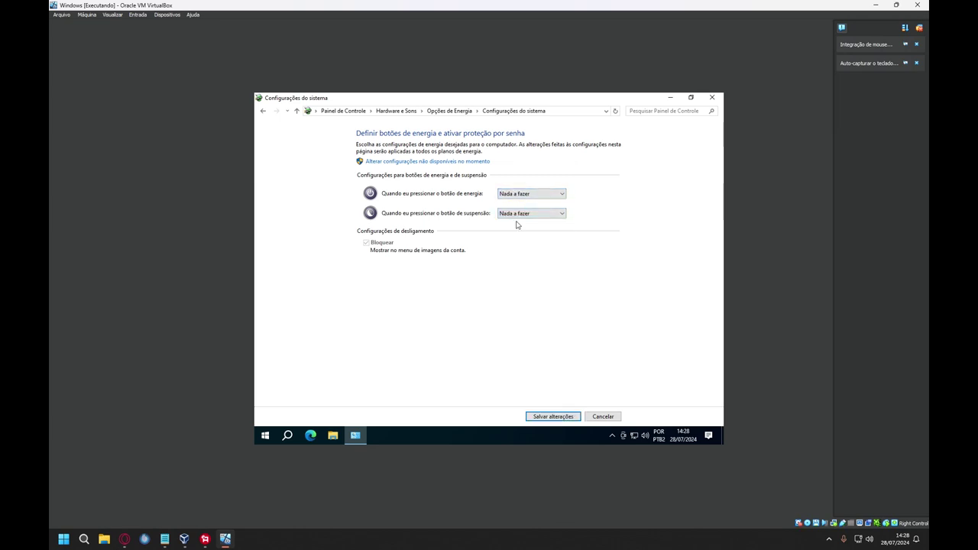
left_click(407, 164)
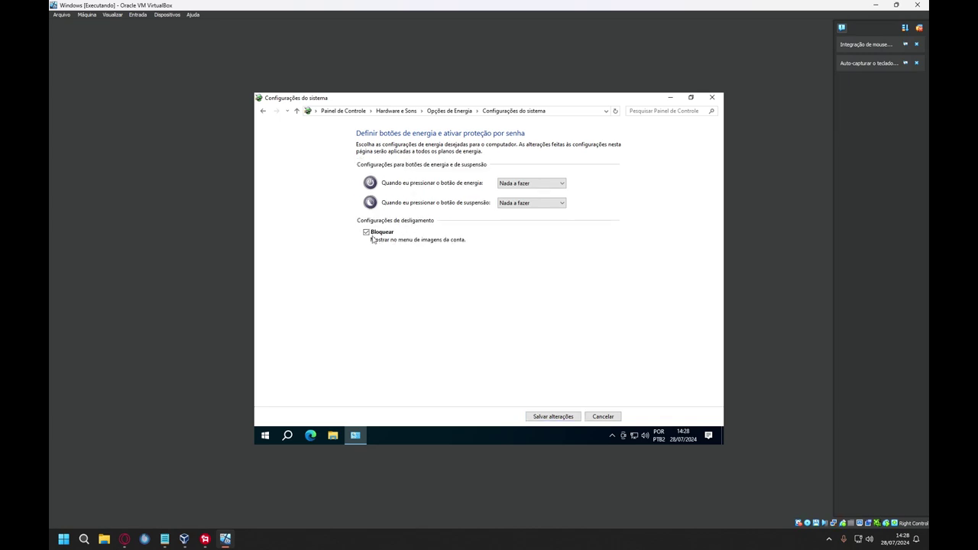
left_click(372, 236)
left_click(533, 418)
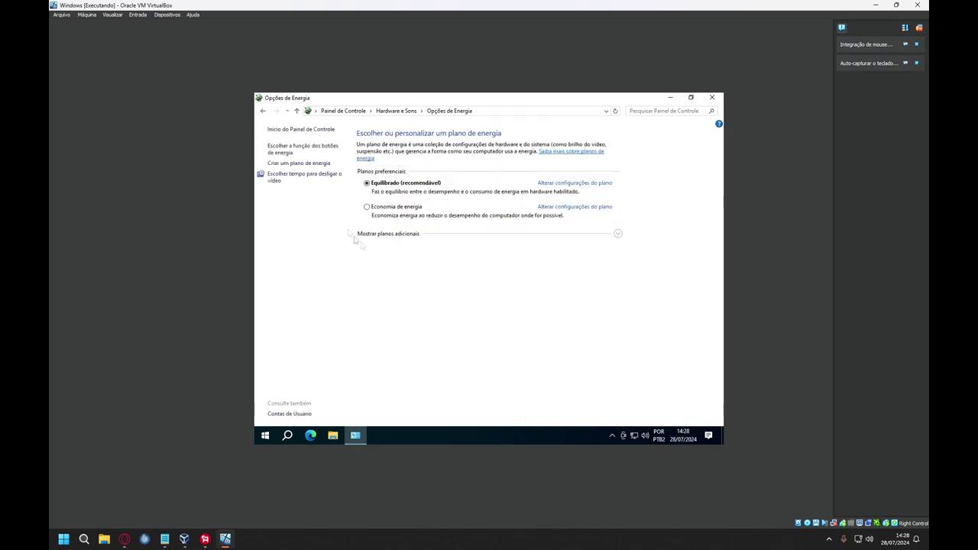
Step: Set Desligar vídeo to Nunca for the Equilibrado power plan, save it and close the Control Panel
left_click(289, 184)
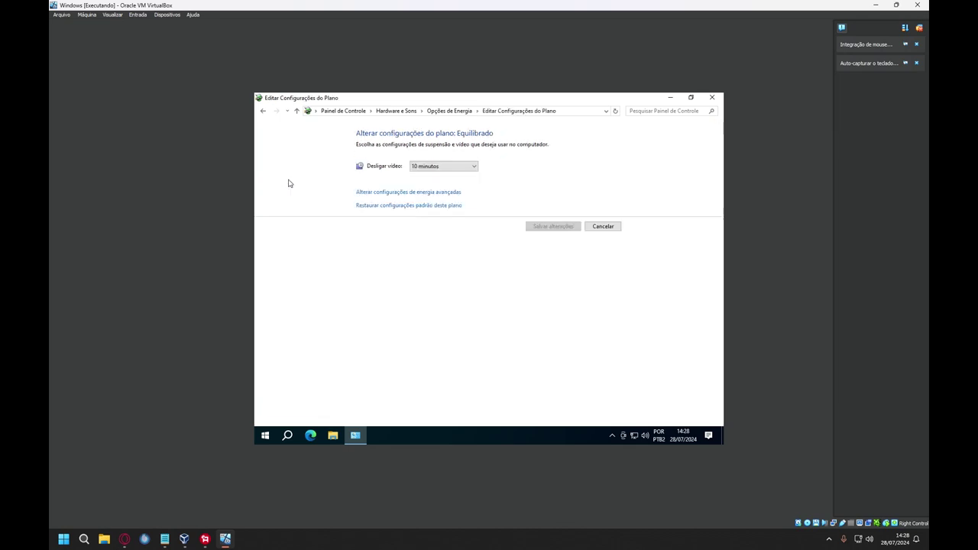
left_click(444, 167)
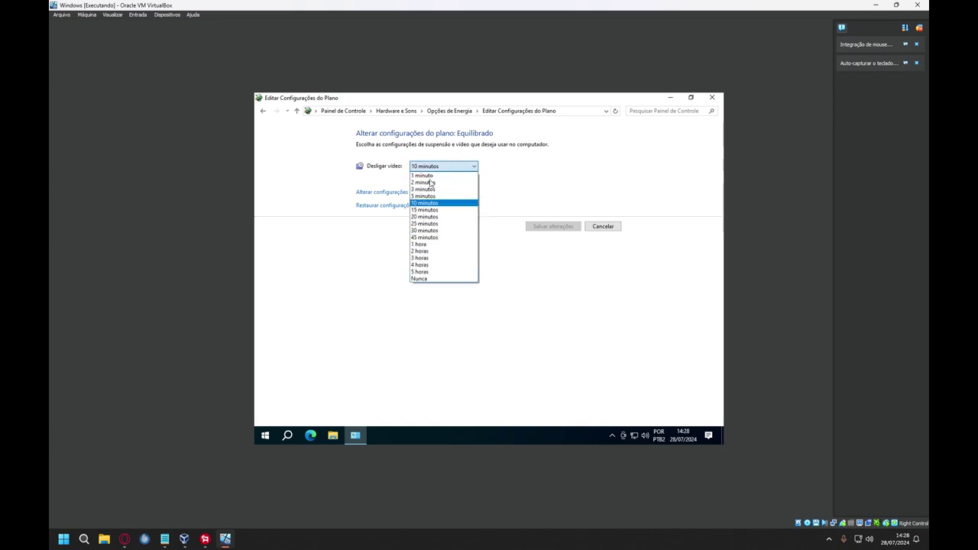
left_click(432, 280)
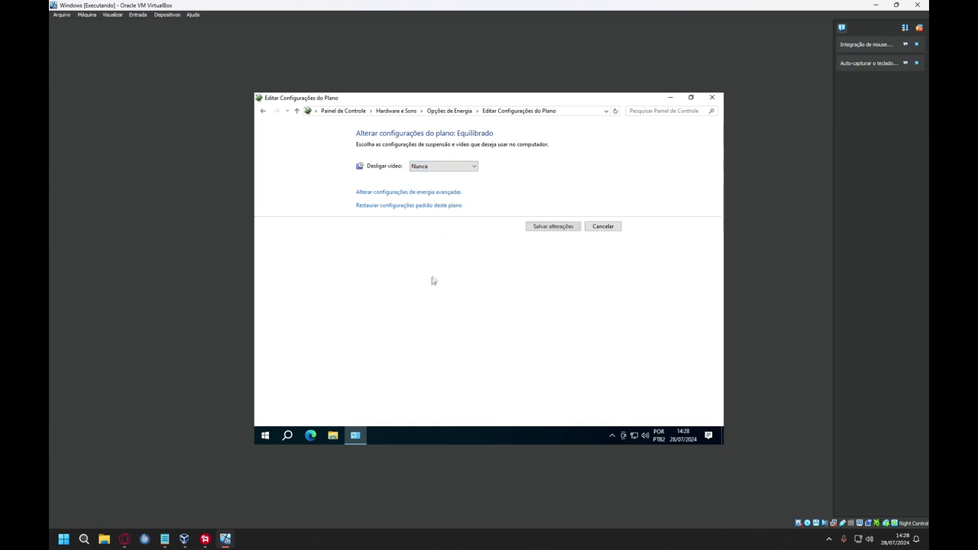
left_click(573, 227)
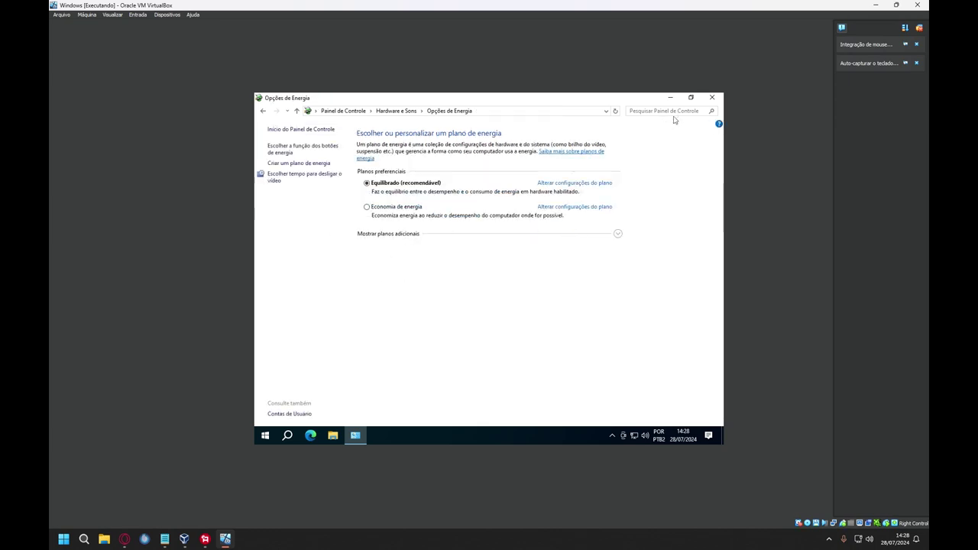
left_click(712, 97)
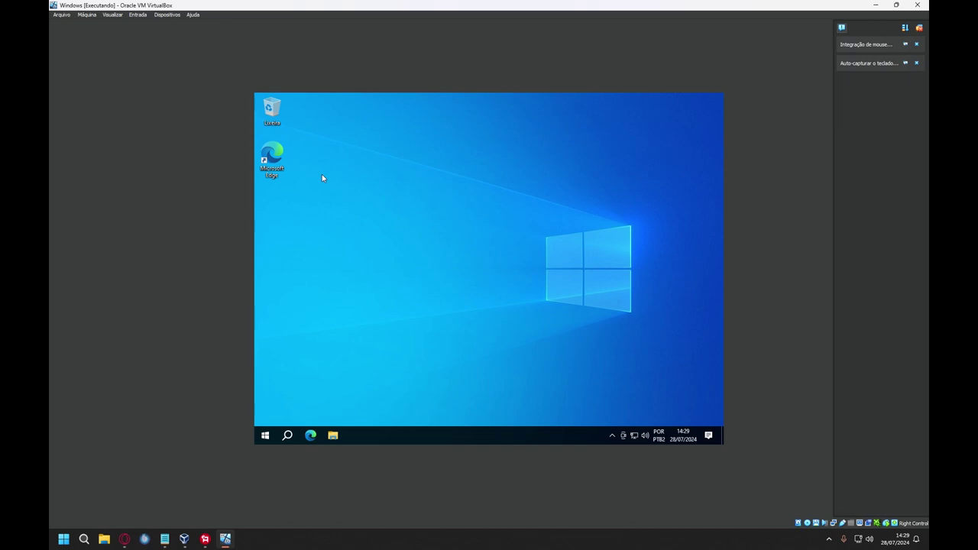
Step: Launch Microsoft Edge and complete its initial setup without signing in or importing data, choosing Não permitir for both data-sharing options
double_click(267, 159)
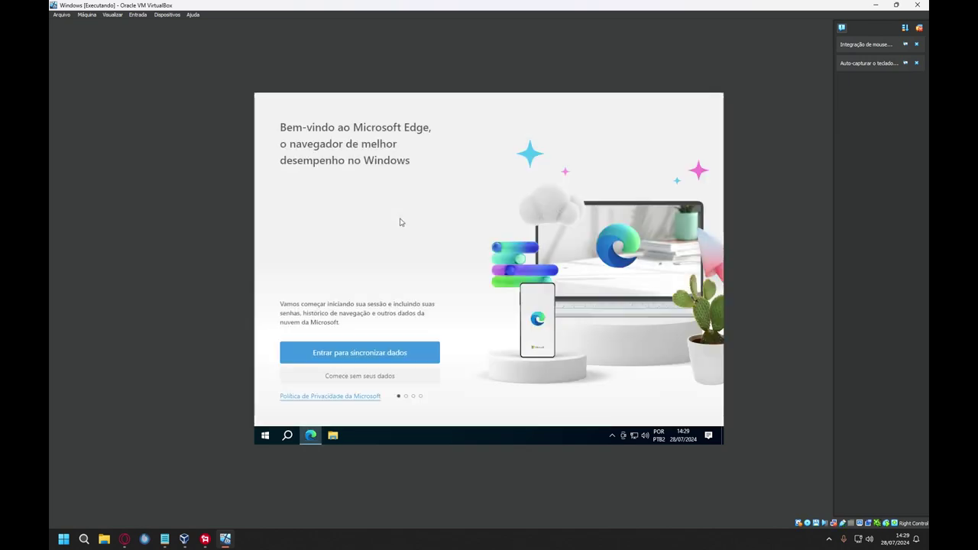
left_click(362, 378)
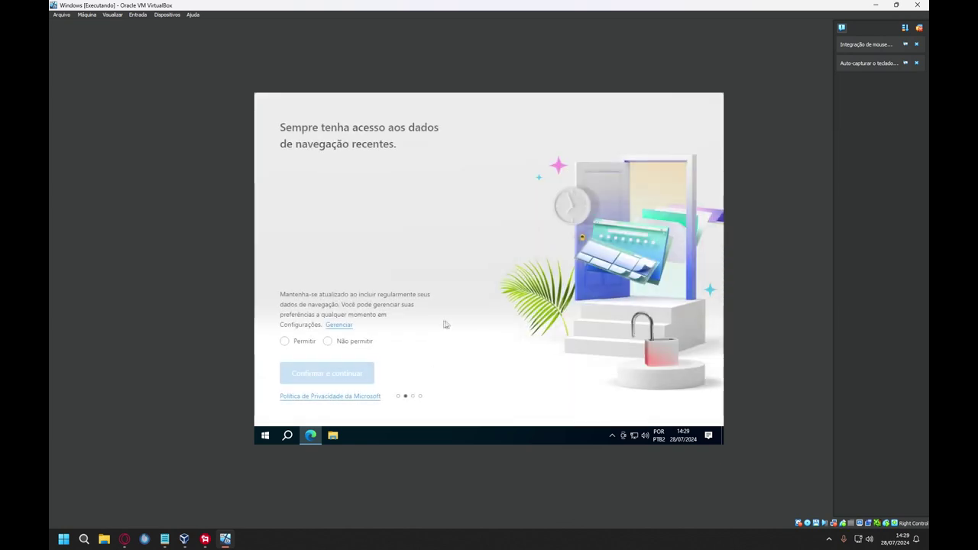
left_click(327, 341)
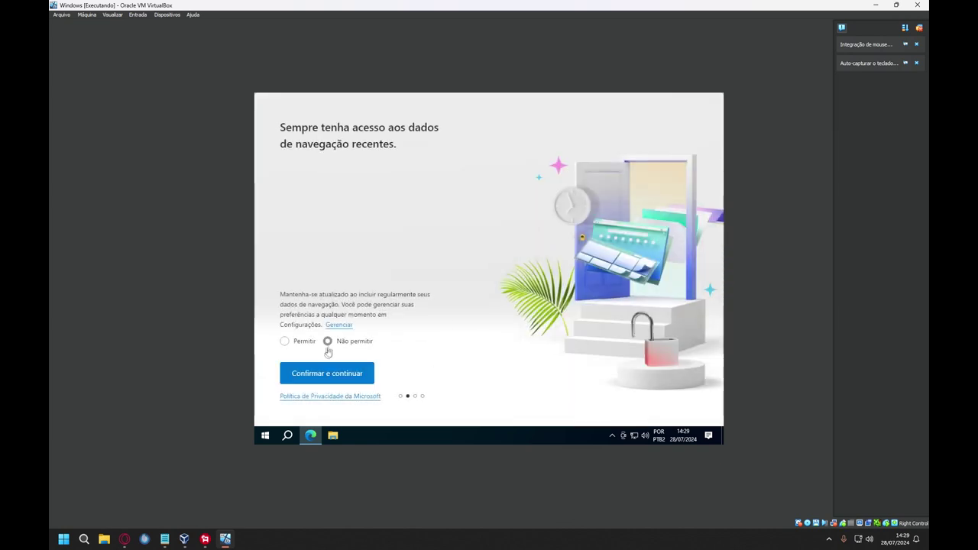
left_click(330, 374)
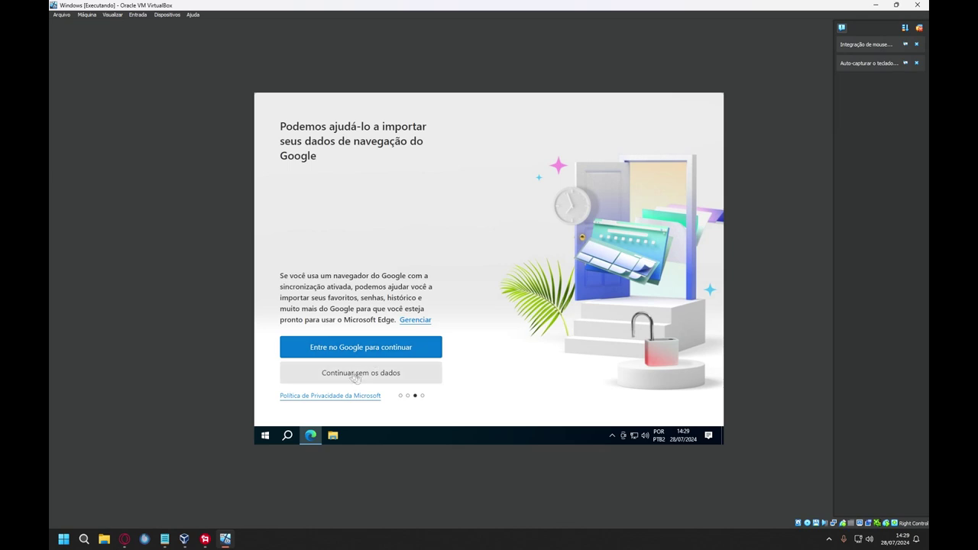
left_click(353, 374)
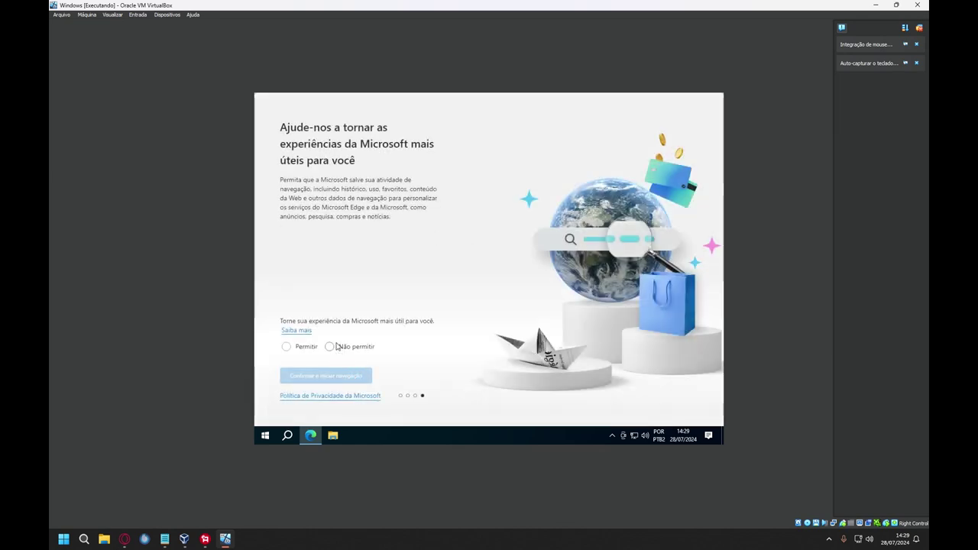
left_click(330, 346)
left_click(340, 378)
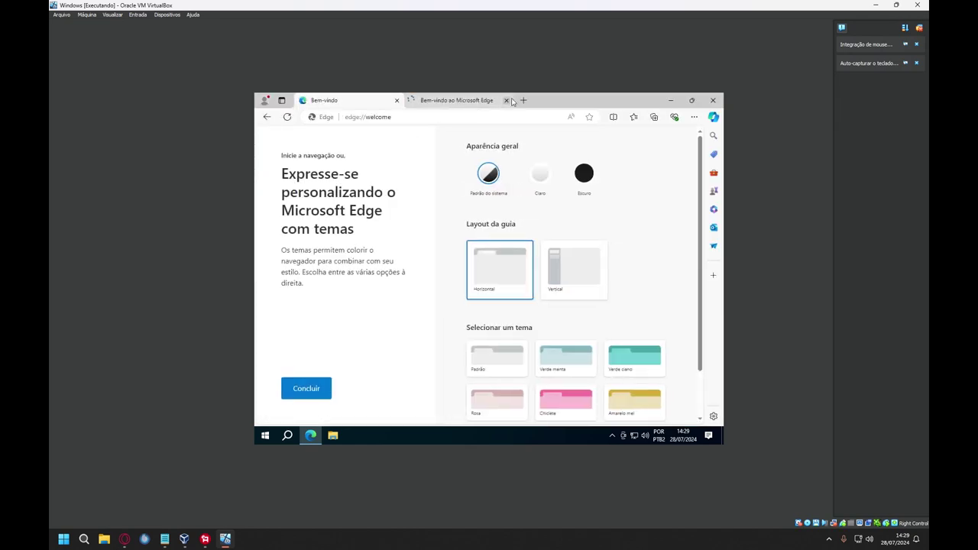
Step: Copy the MediaFire link to the program pack from the host computer and open it in the virtual machine's Edge browser
left_click(164, 539)
left_click_drag(548, 93, 218, 89)
right_click(251, 92)
left_click(287, 135)
left_click(812, 51)
left_click(372, 116)
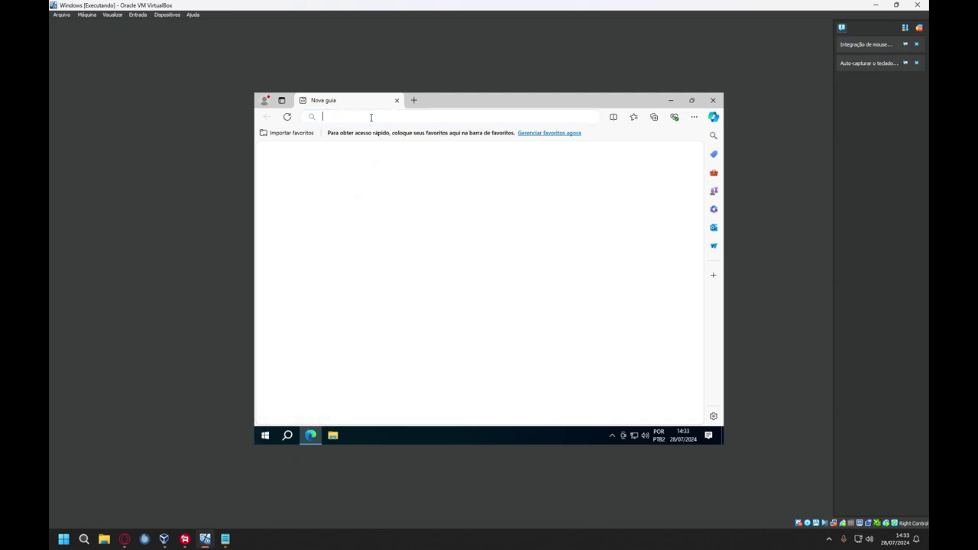
key("ctrl+v")
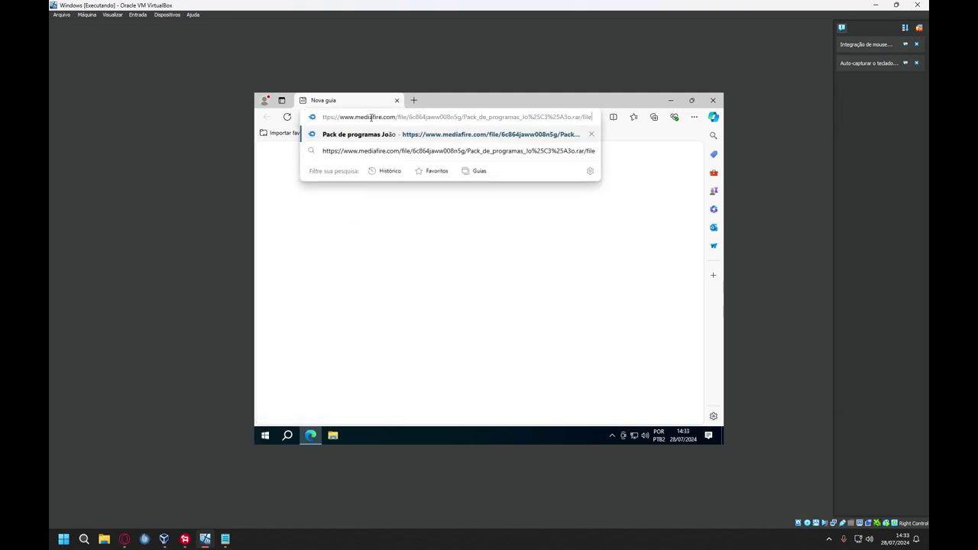
key("Return")
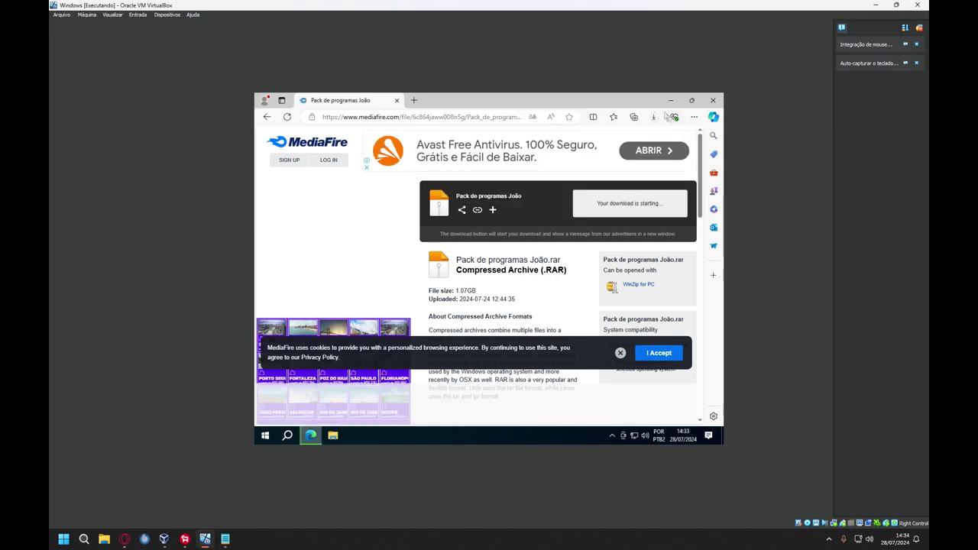
Step: Show the program pack's download progress, accept the site's cookies and open the finished download's folder
left_click(652, 118)
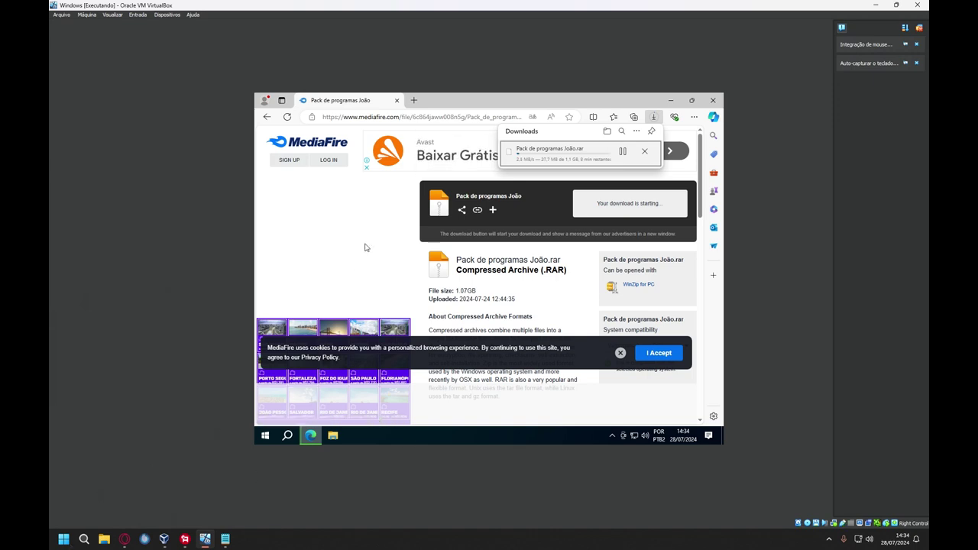
left_click(658, 352)
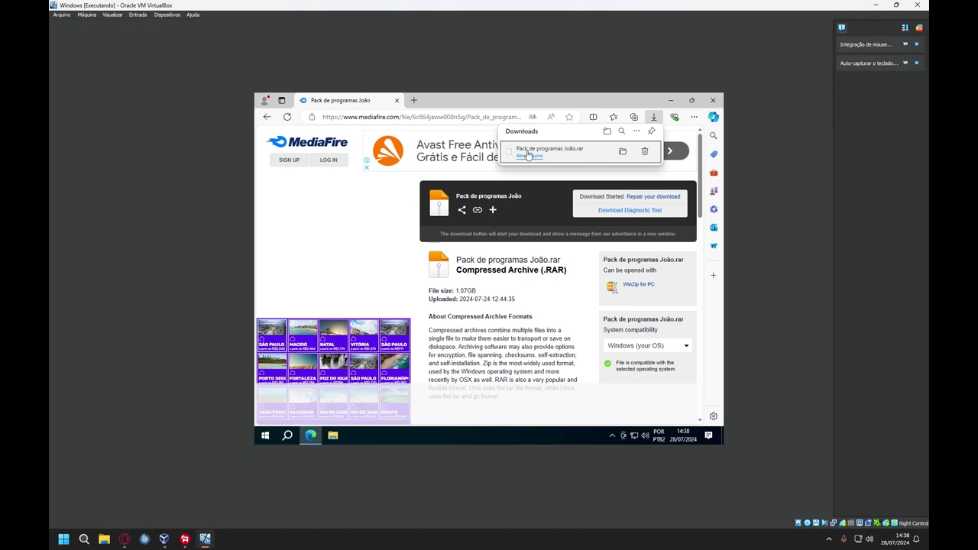
left_click(623, 153)
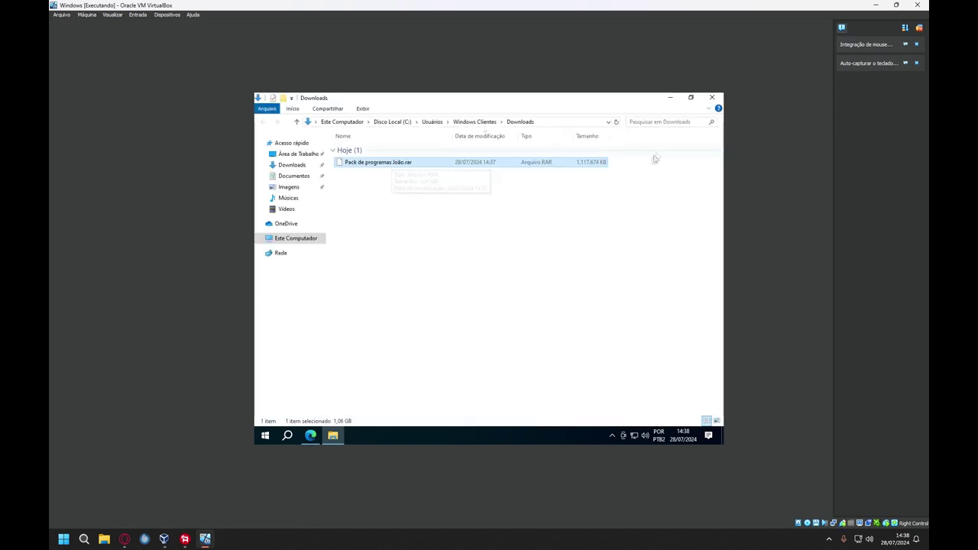
Step: Move the program pack RAR file from the Downloads folder to the desktop and close the folder window
left_click(690, 98)
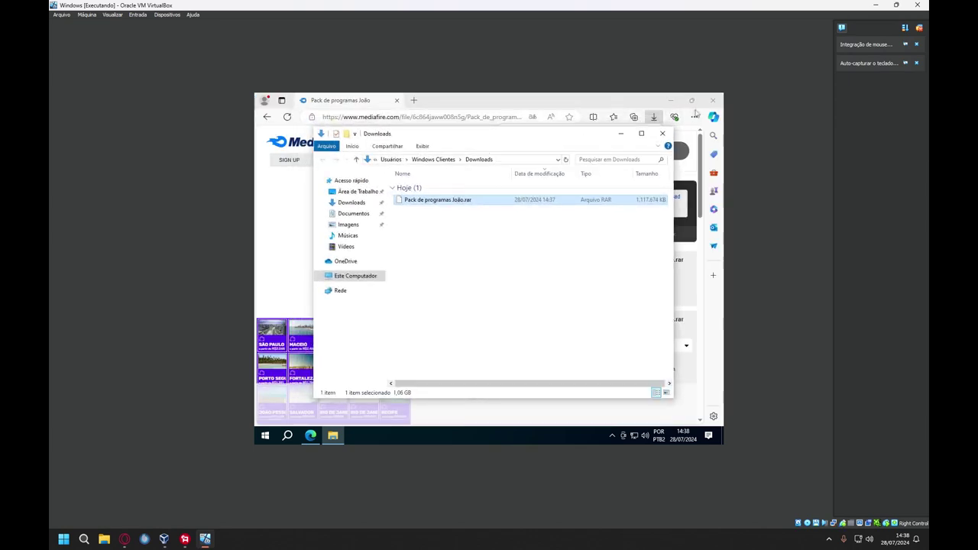
left_click(671, 100)
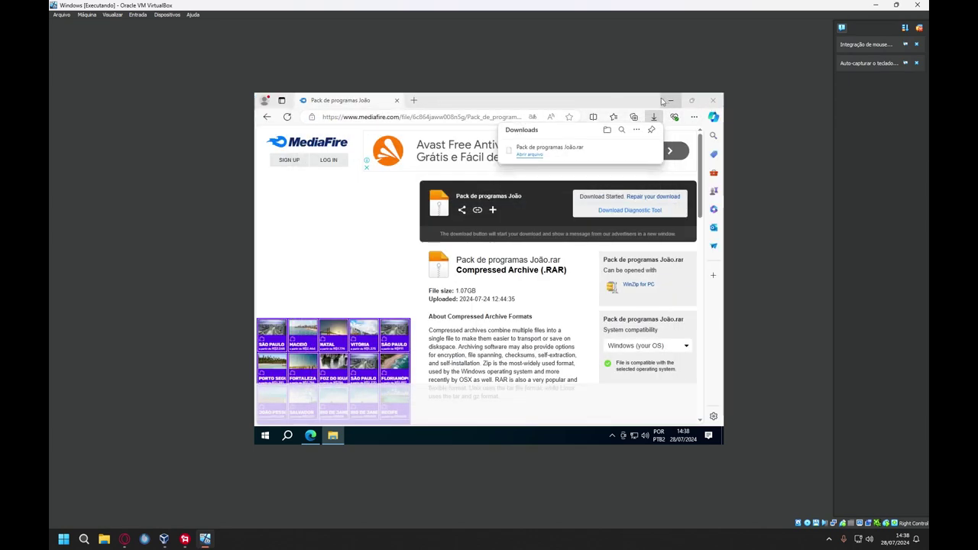
left_click_drag(418, 199, 286, 220)
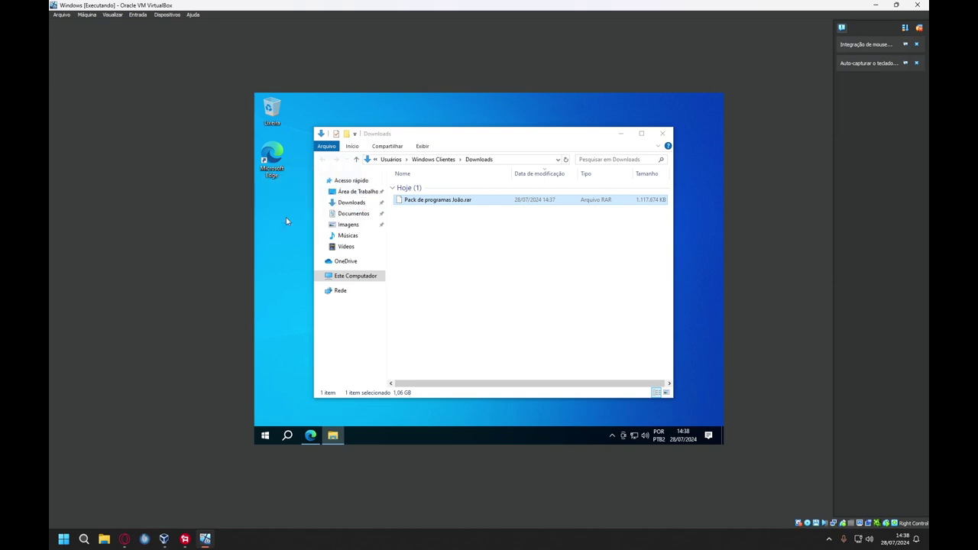
left_click(662, 133)
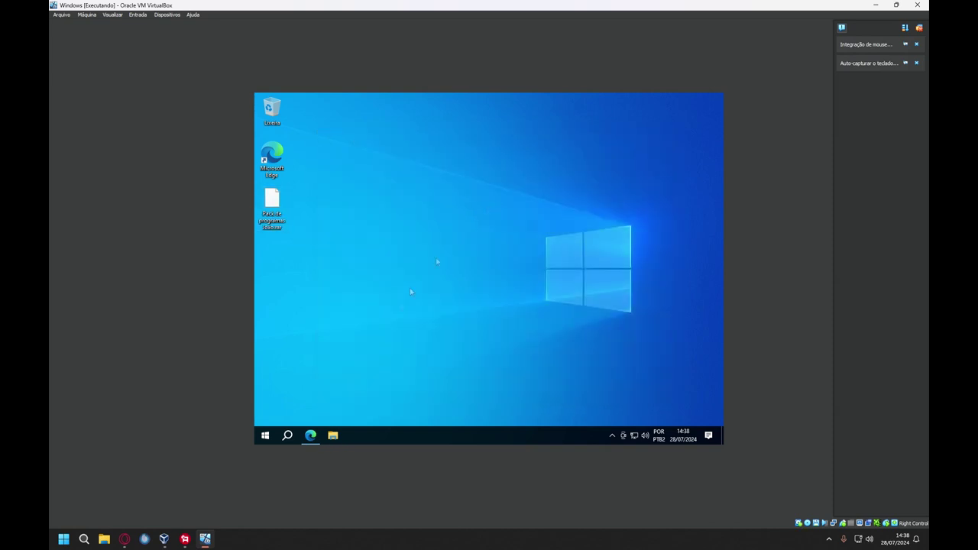
Step: Open google.com in a new tab of the virtual machine's Edge browser and decline the Google sign-in prompt
left_click(311, 434)
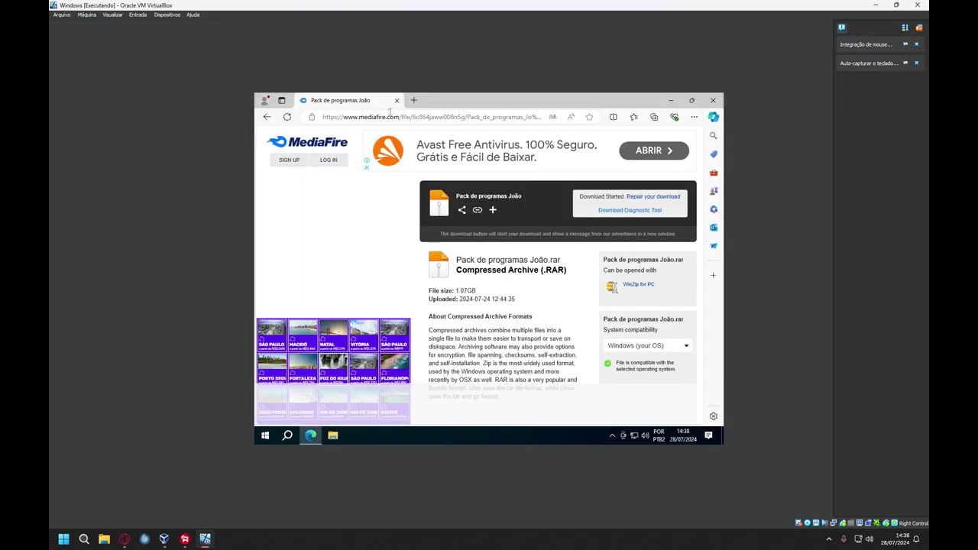
left_click(413, 101)
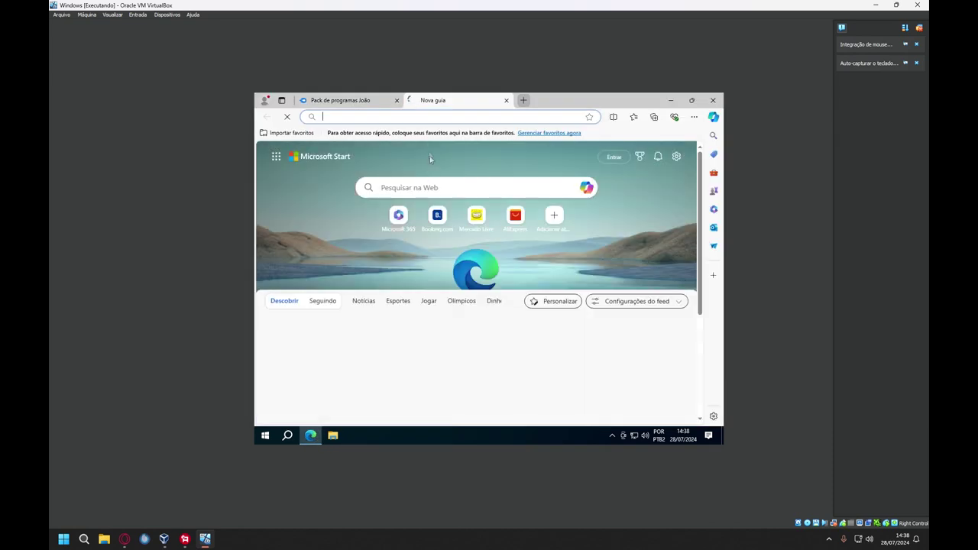
type("goo")
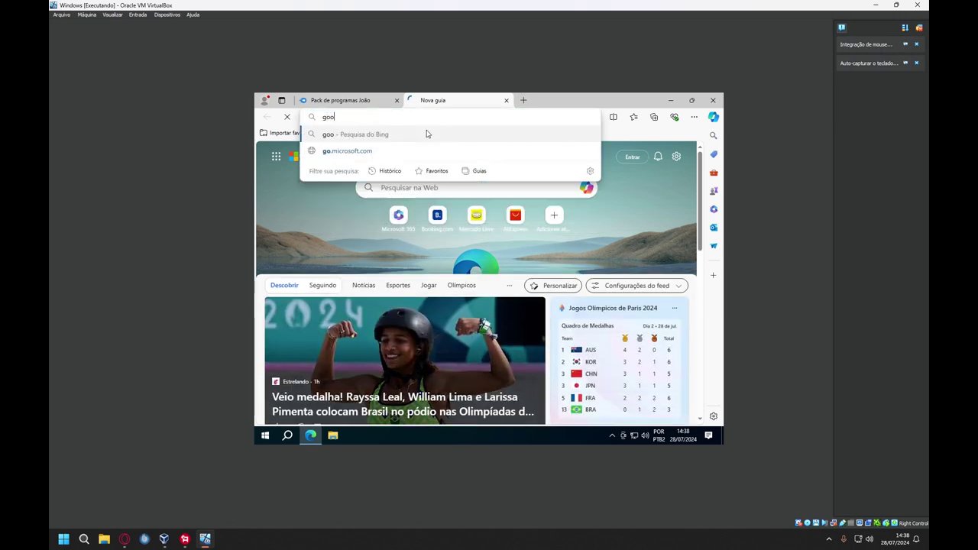
type("gle.")
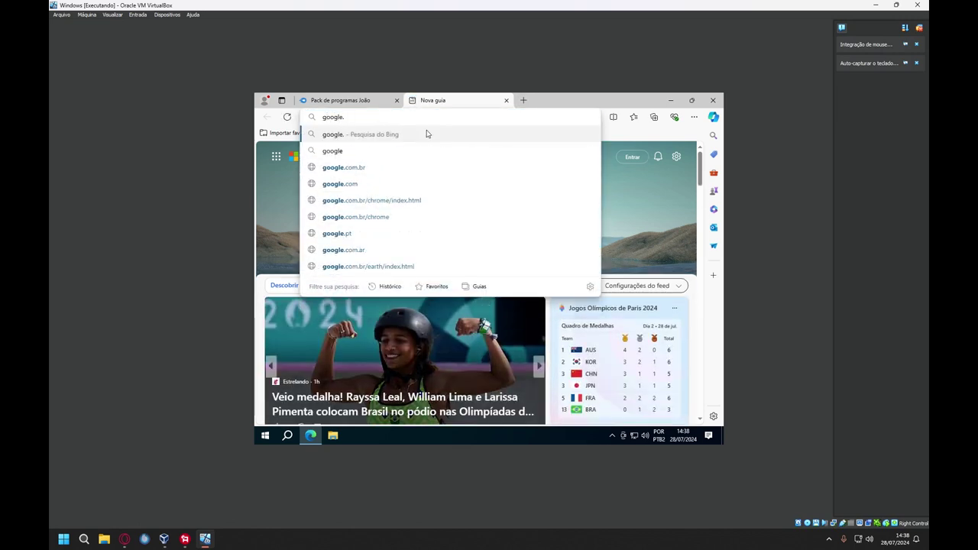
type("com")
key("Return")
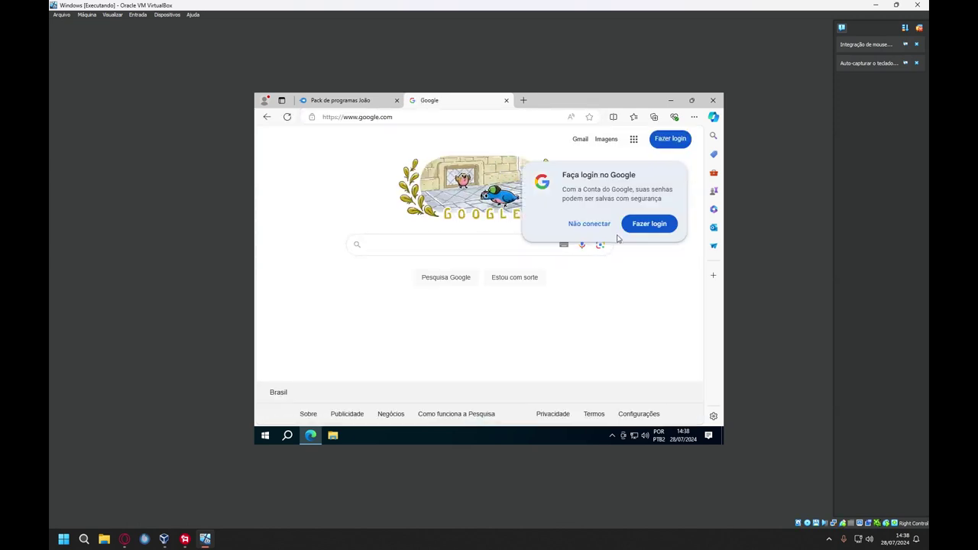
left_click(592, 225)
Step: Search Google for "winrar download" and download WinRAR 7.01 Brasileiro 64 bit from the official win-rar.com page
left_click(500, 243)
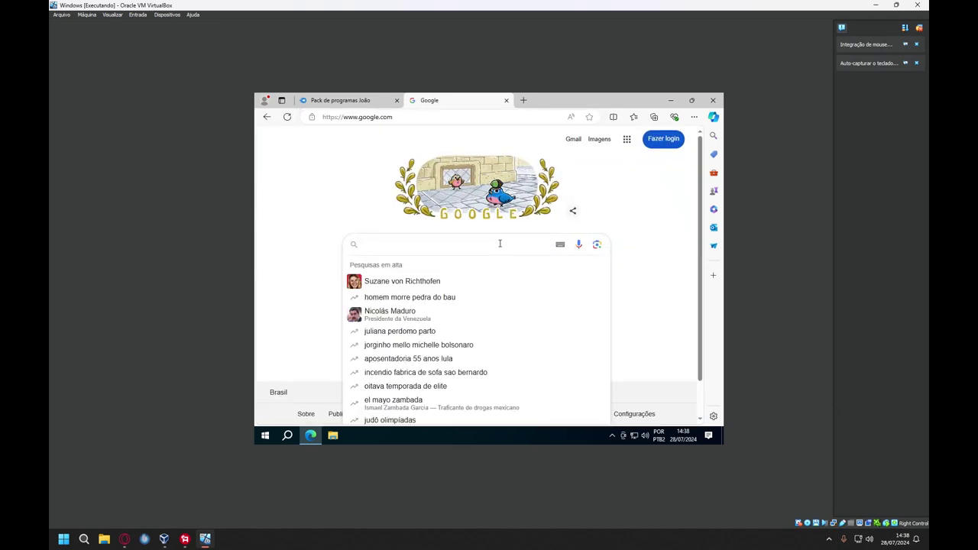
type("winrar")
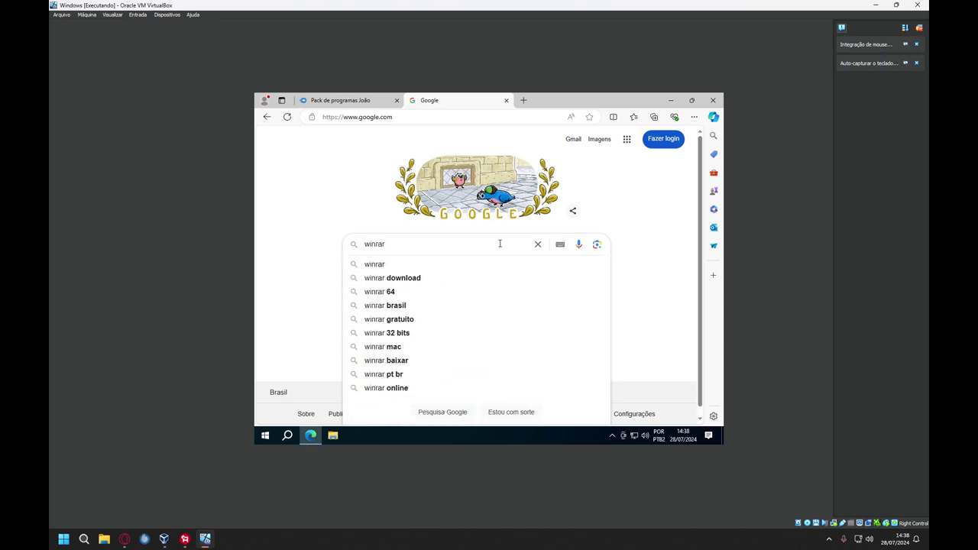
left_click(371, 279)
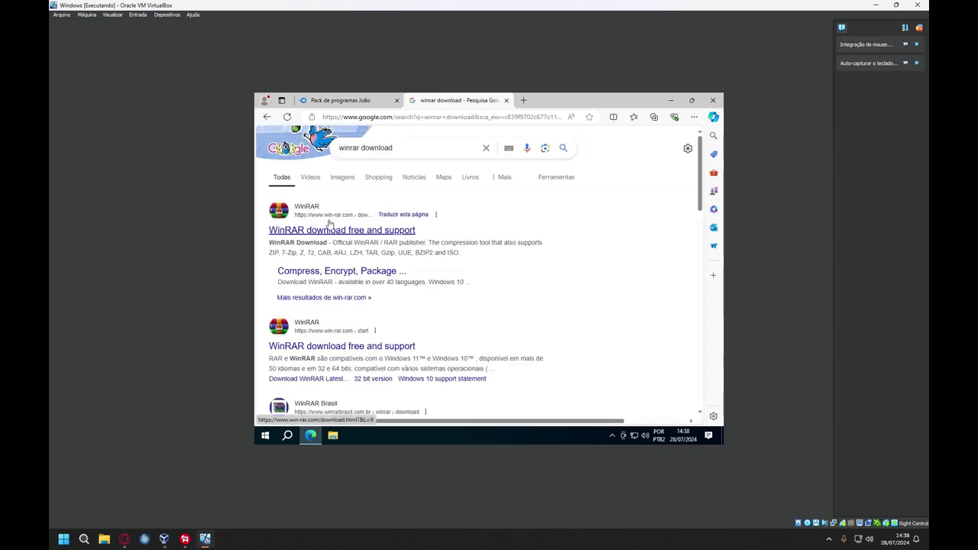
left_click(350, 234)
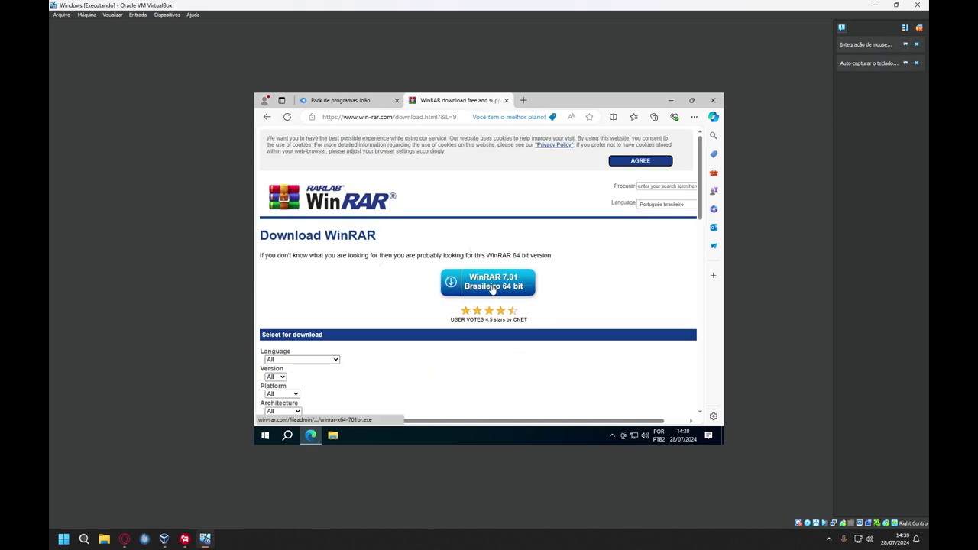
left_click(493, 287)
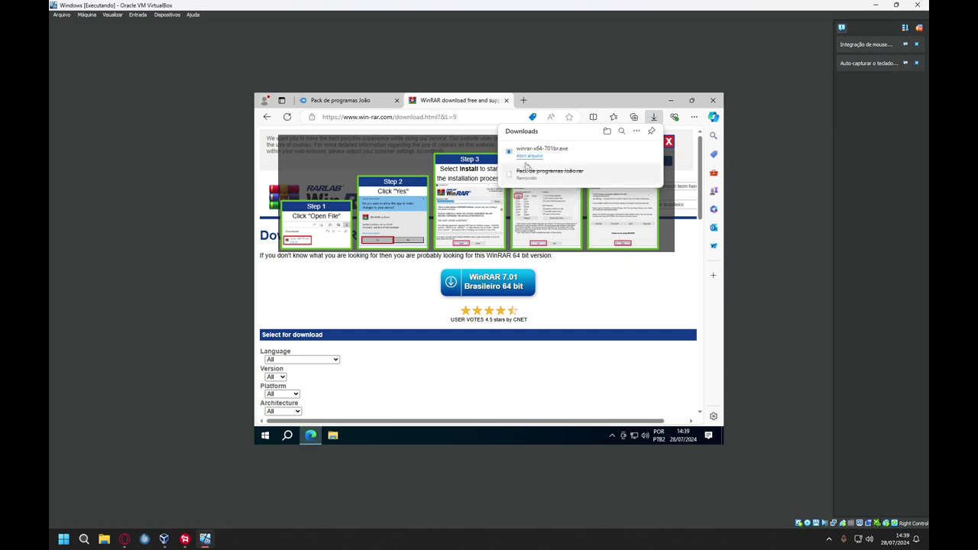
Step: Install WinRAR from the downloaded winrar-x64-701br.exe with the default folder and file associations, and close the browser
left_click(533, 153)
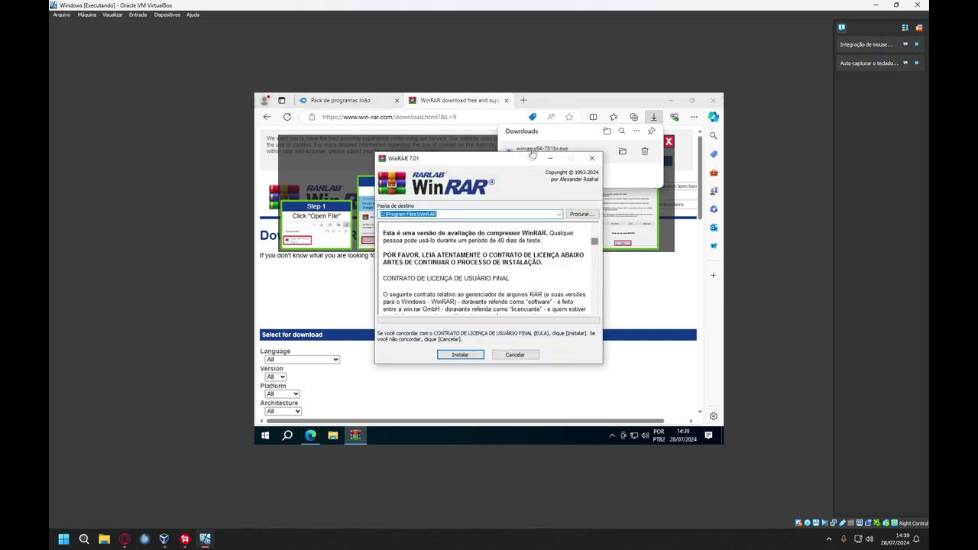
left_click(461, 355)
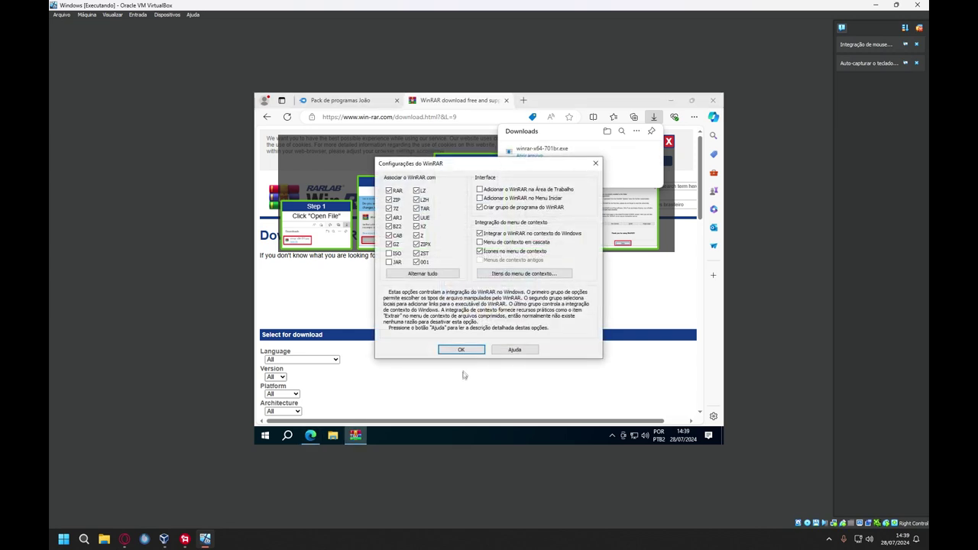
left_click(462, 351)
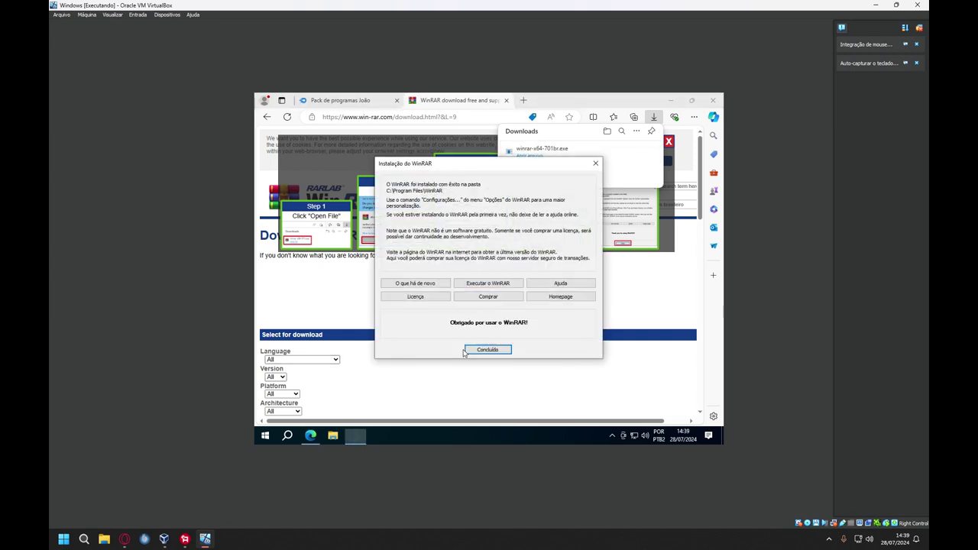
left_click(474, 350)
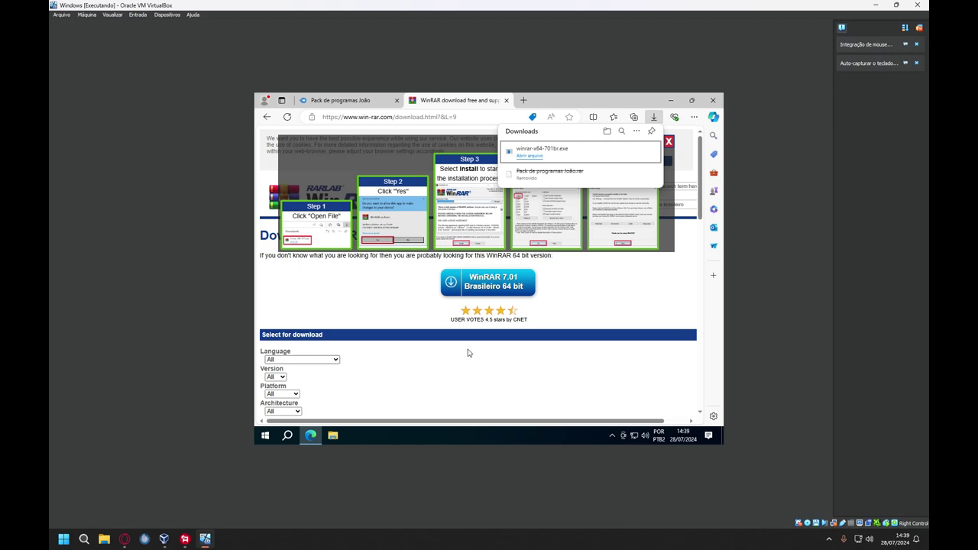
left_click(712, 101)
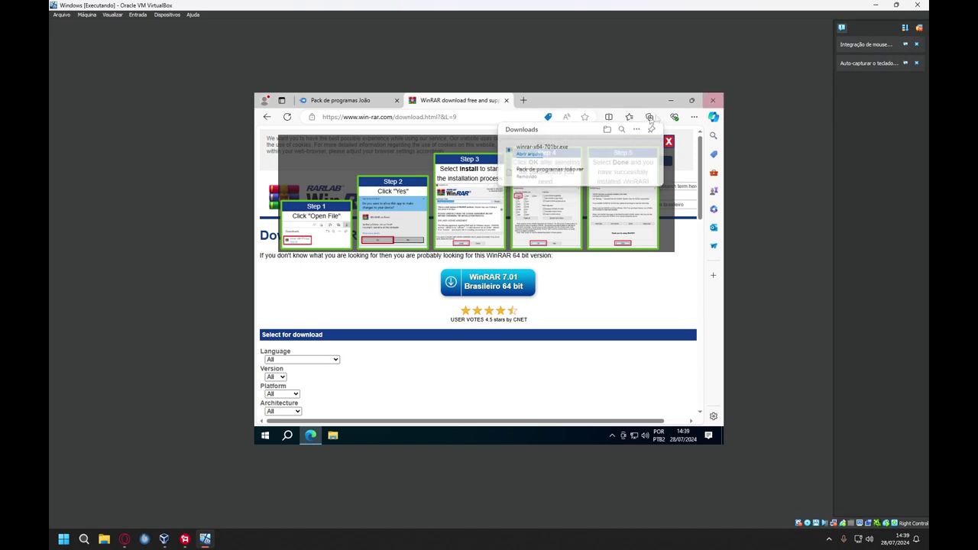
left_click(712, 100)
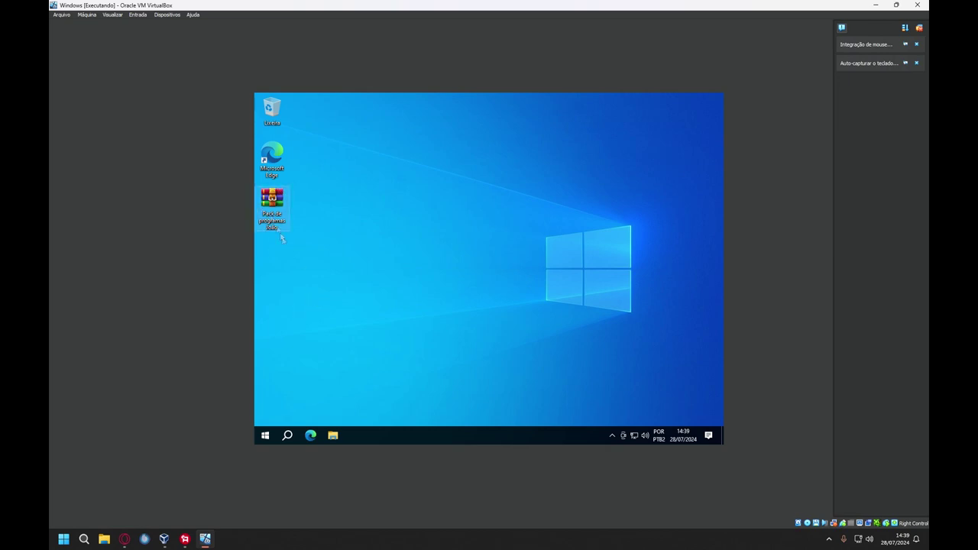
Step: Extract the program pack RAR on the desktop into its own folder using WinRAR's default extraction options
right_click(275, 201)
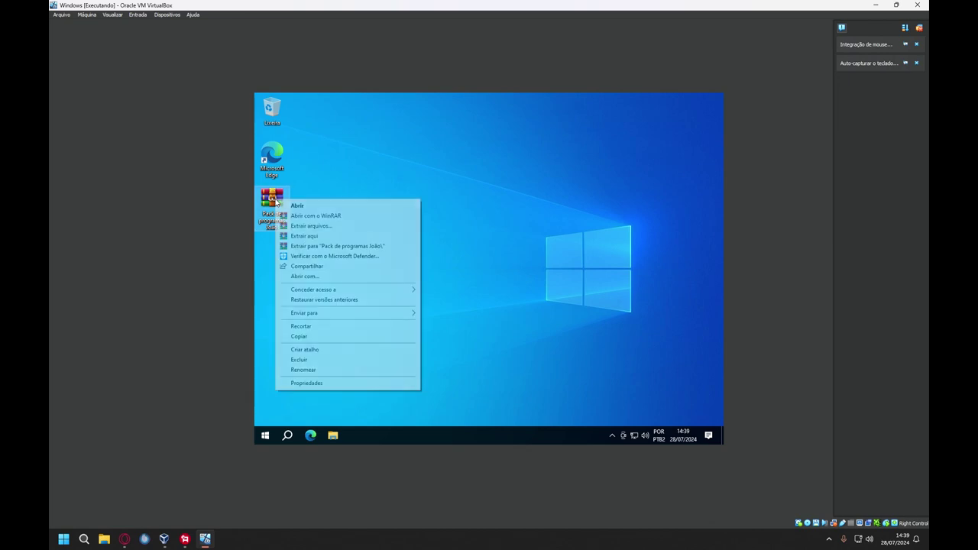
left_click(303, 228)
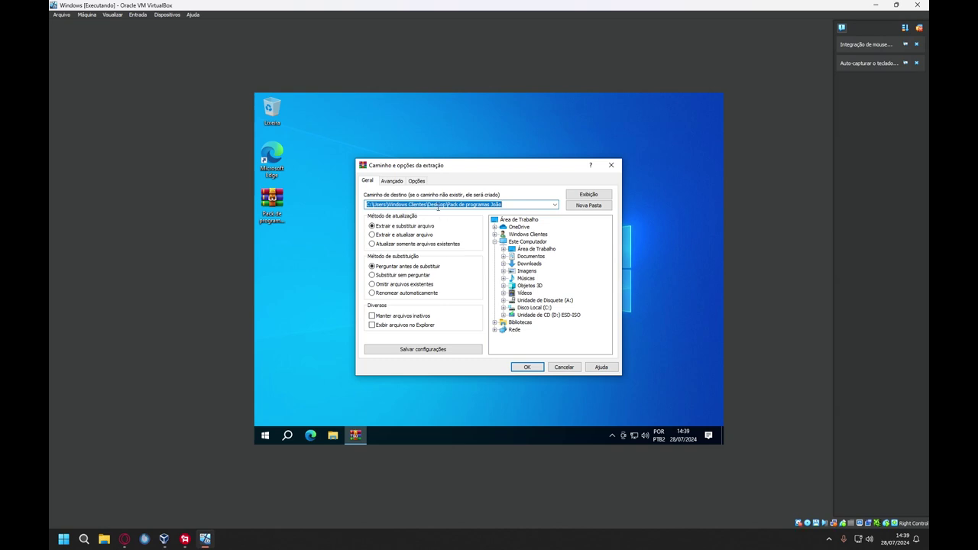
left_click(524, 367)
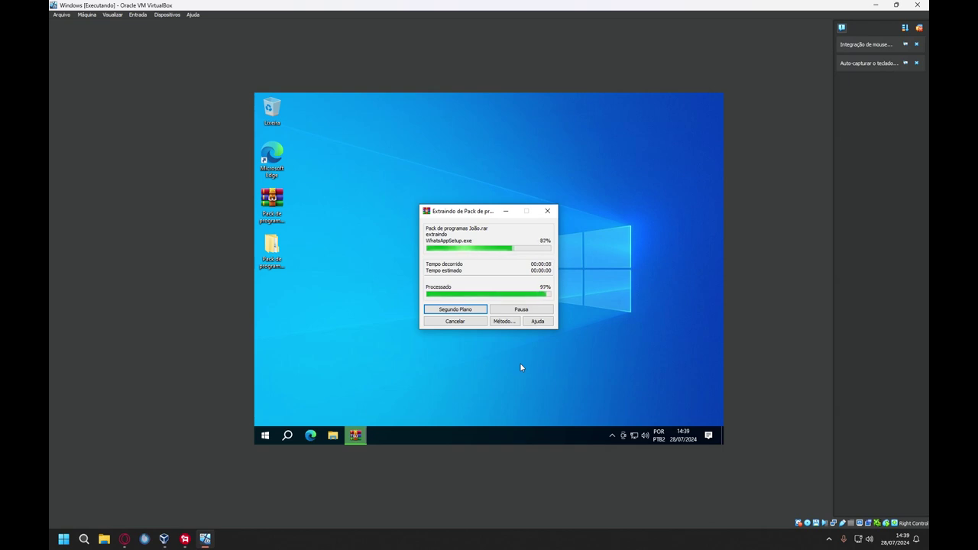
Step: Launch the Executar application from the subfolder of the extracted program pack and close the folder window
left_click(273, 264)
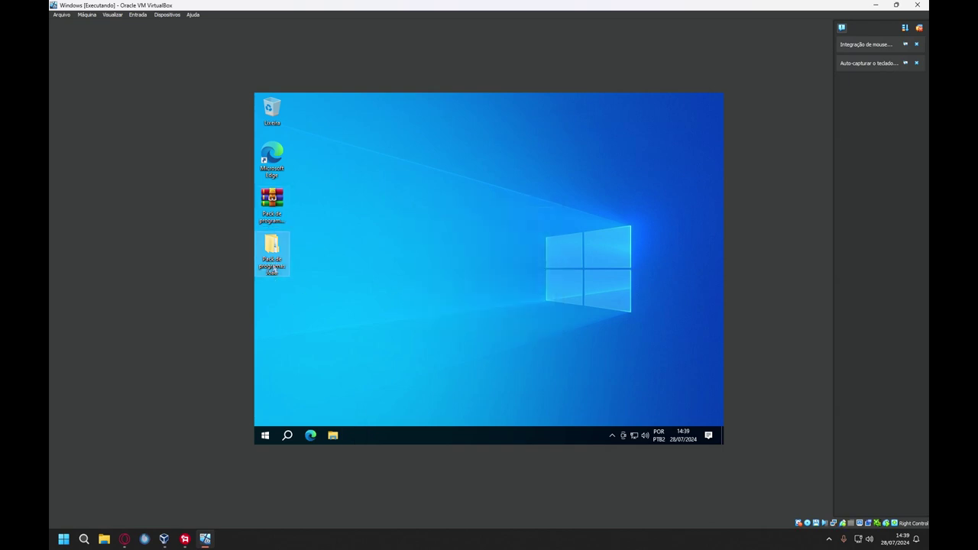
double_click(273, 267)
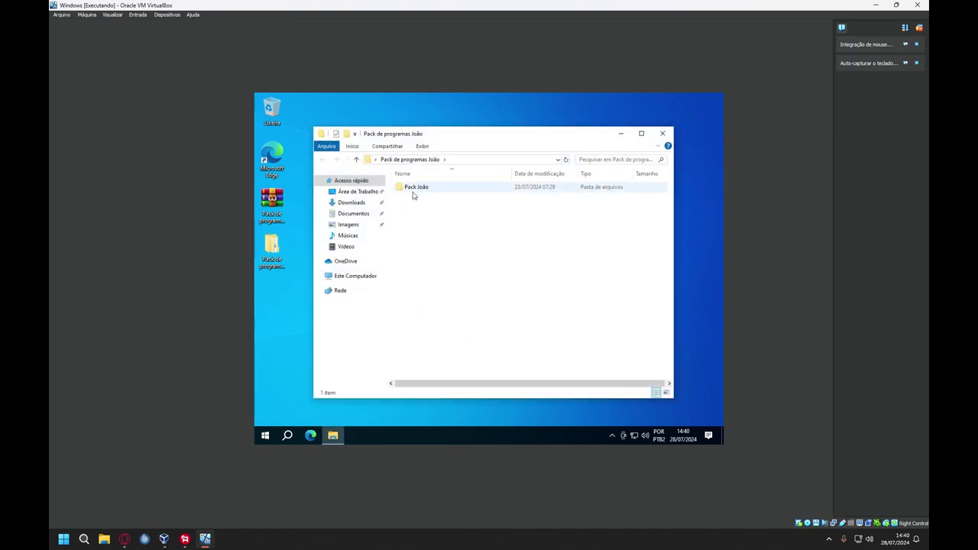
double_click(413, 193)
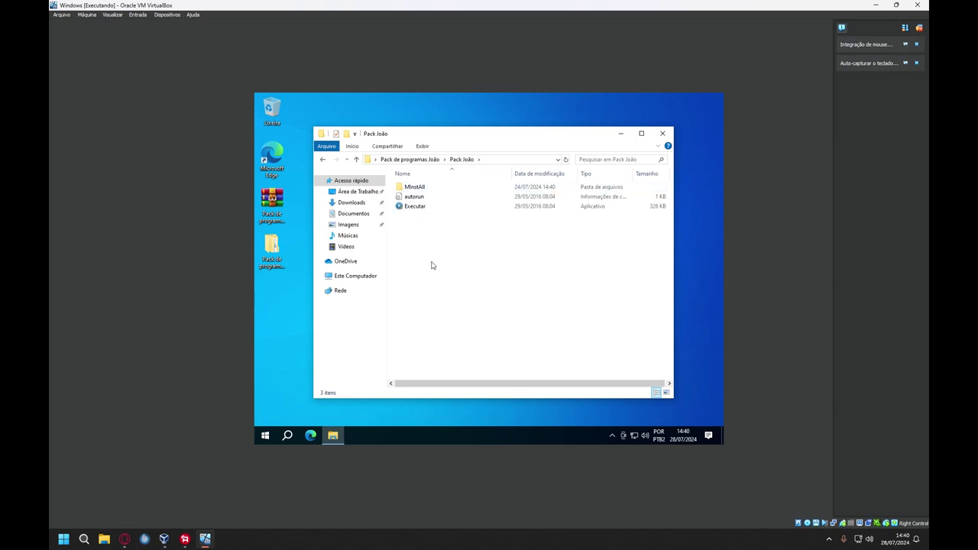
double_click(417, 207)
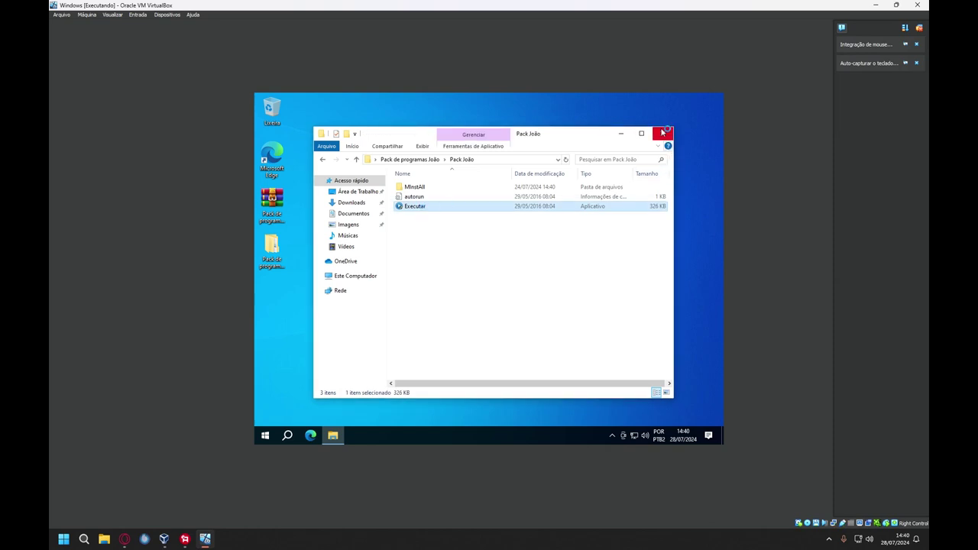
left_click(662, 133)
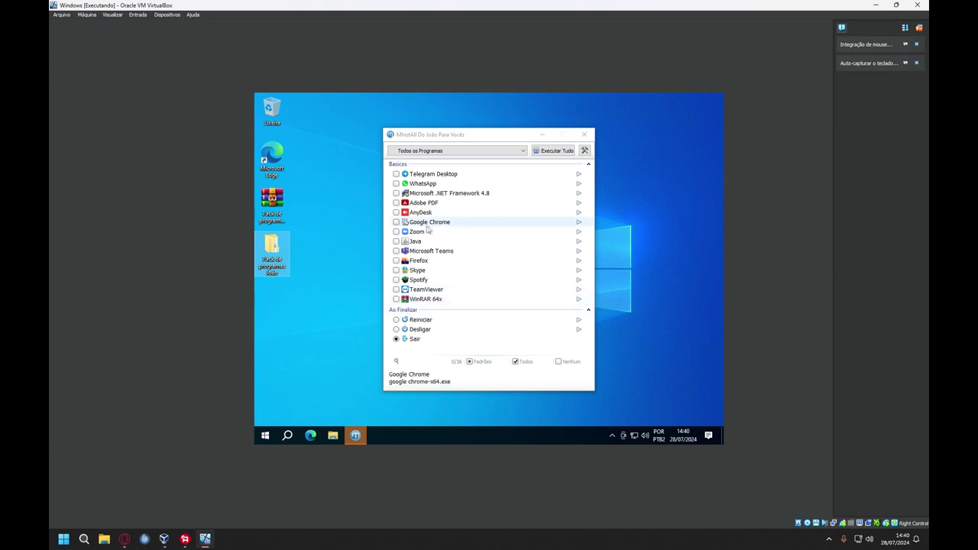
Step: Install Google Chrome and AnyDesk with the MInstAll program pack and close Chrome's welcome window
left_click(396, 222)
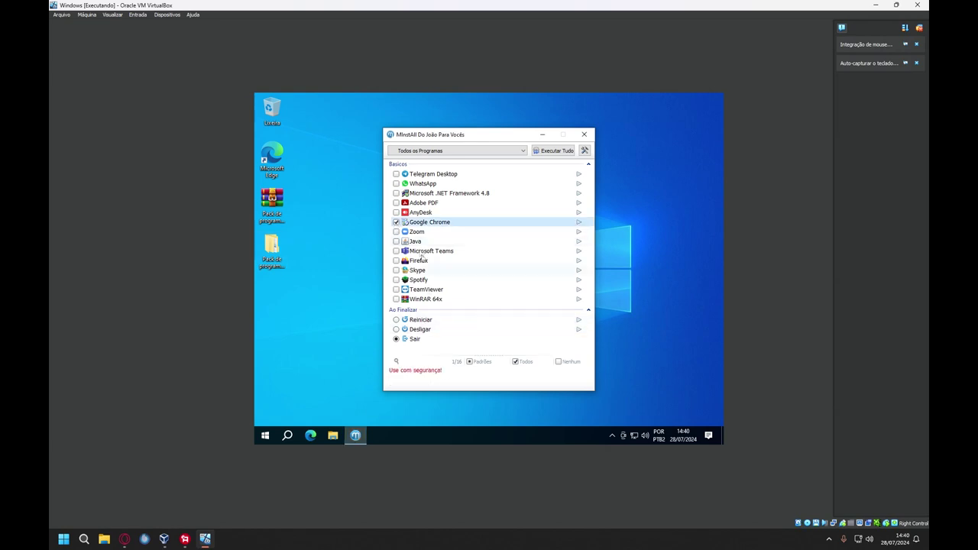
left_click(421, 213)
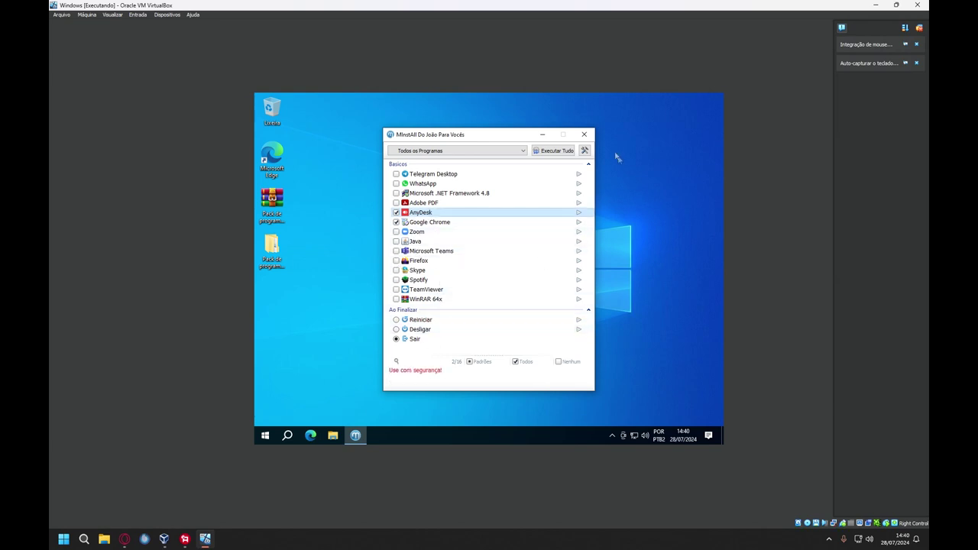
left_click(553, 151)
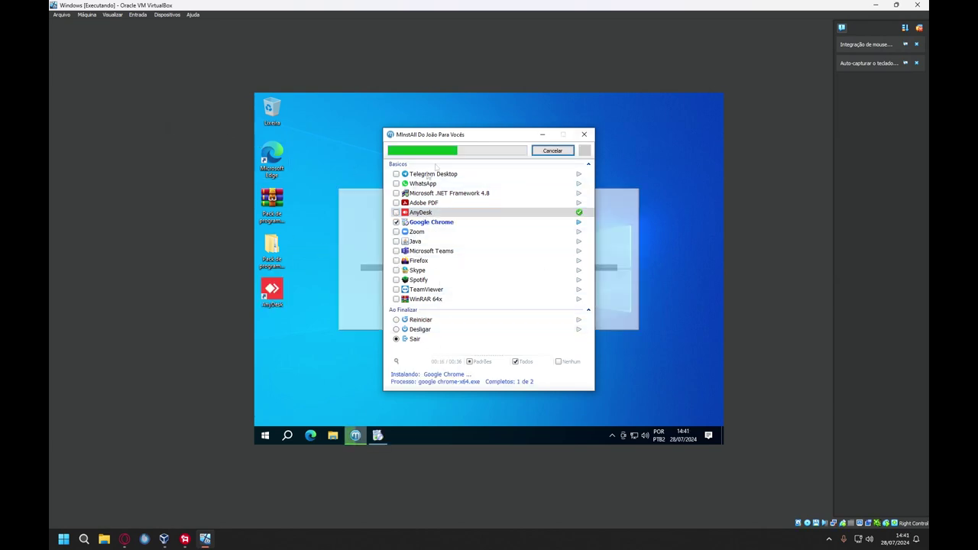
left_click(536, 137)
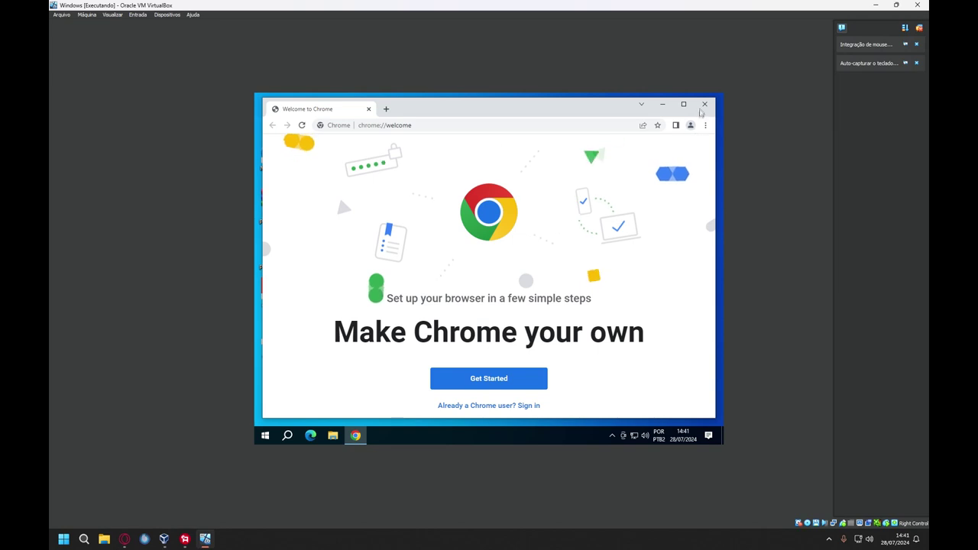
left_click(702, 107)
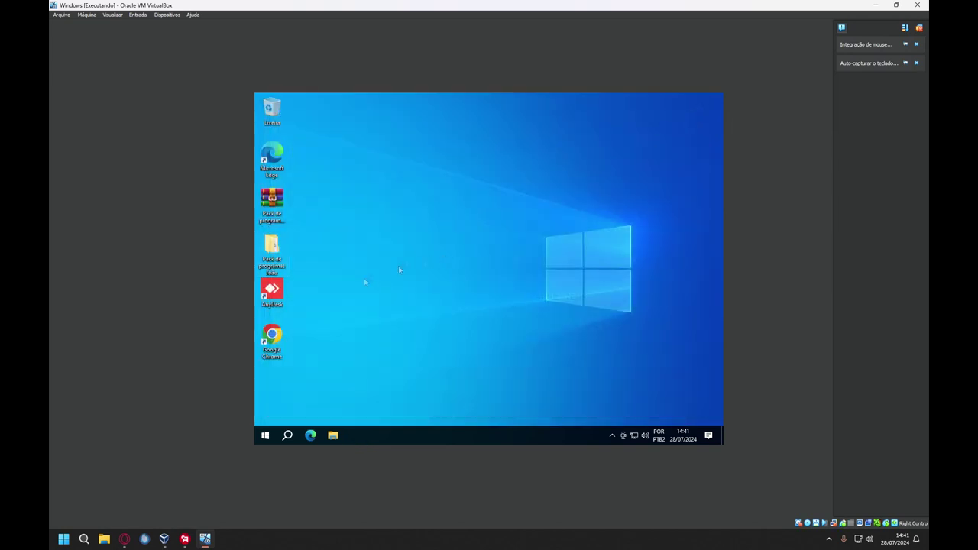
Step: Reopen the pack's Executar application from its desktop folder to view the program list, and close the installer and folder windows
double_click(274, 262)
double_click(414, 189)
left_click(415, 207)
double_click(416, 206)
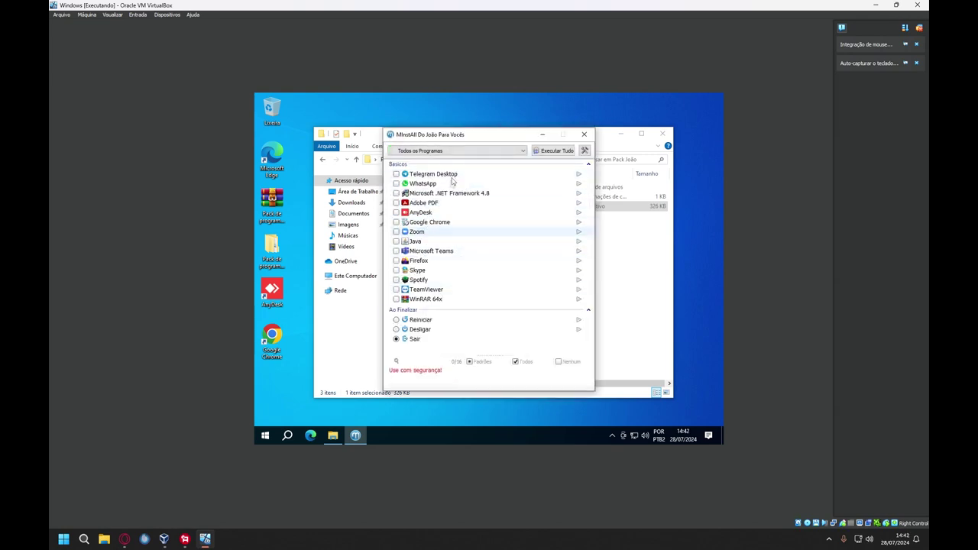
left_click(584, 133)
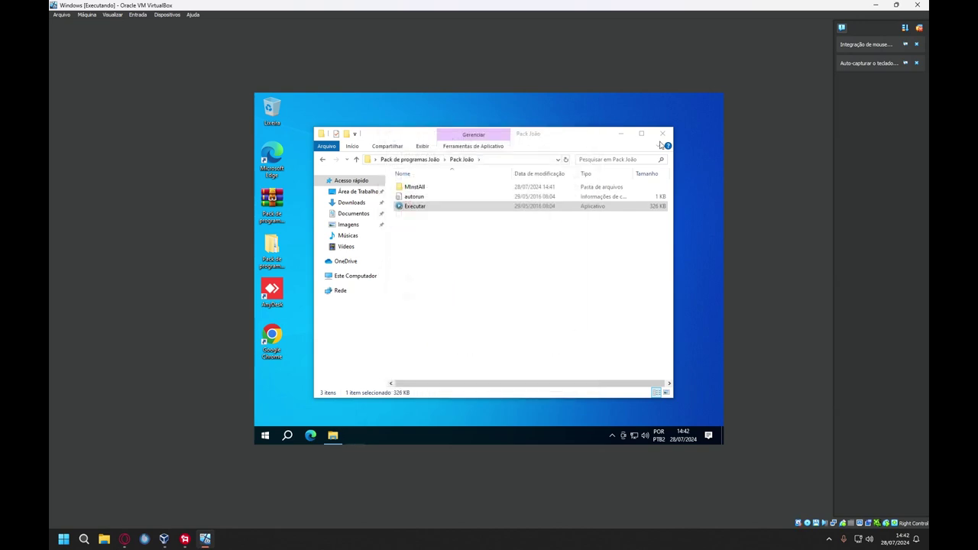
left_click(662, 134)
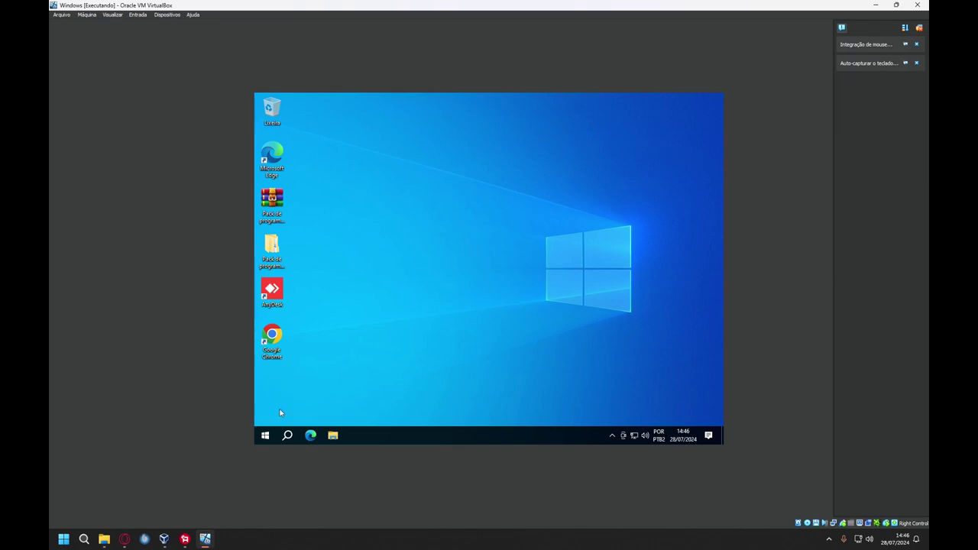
Step: Open the Windows settings home page to check the activation notice at its end, and close the window
left_click(265, 436)
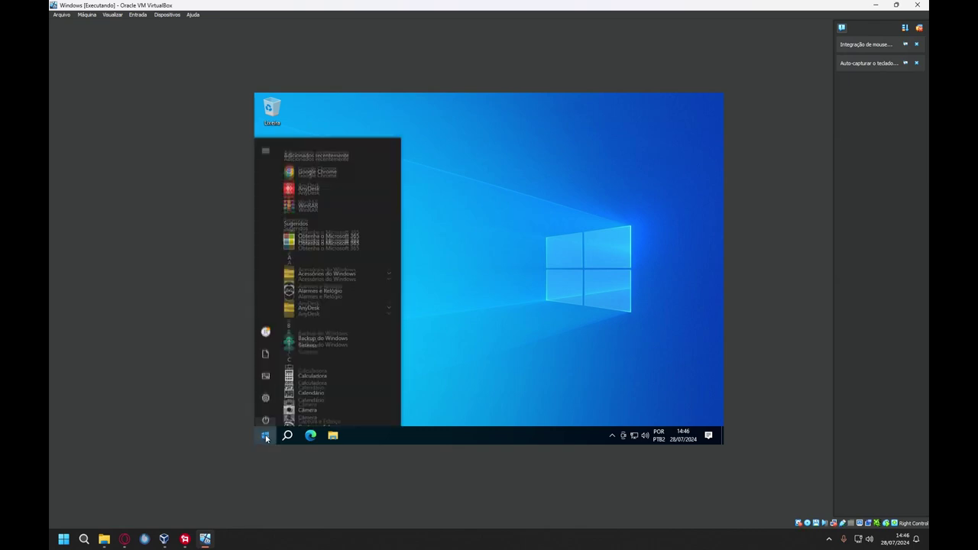
mouse_move(271, 400)
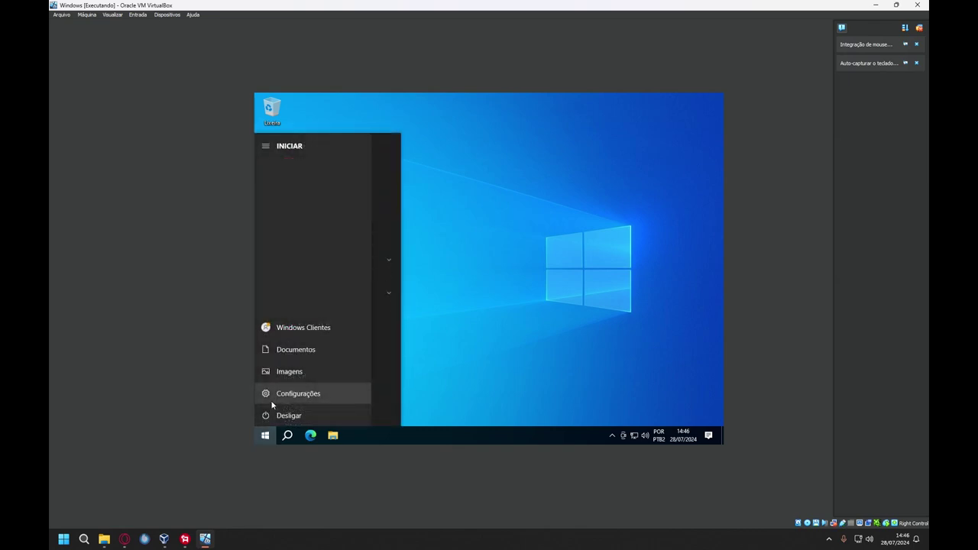
left_click(279, 394)
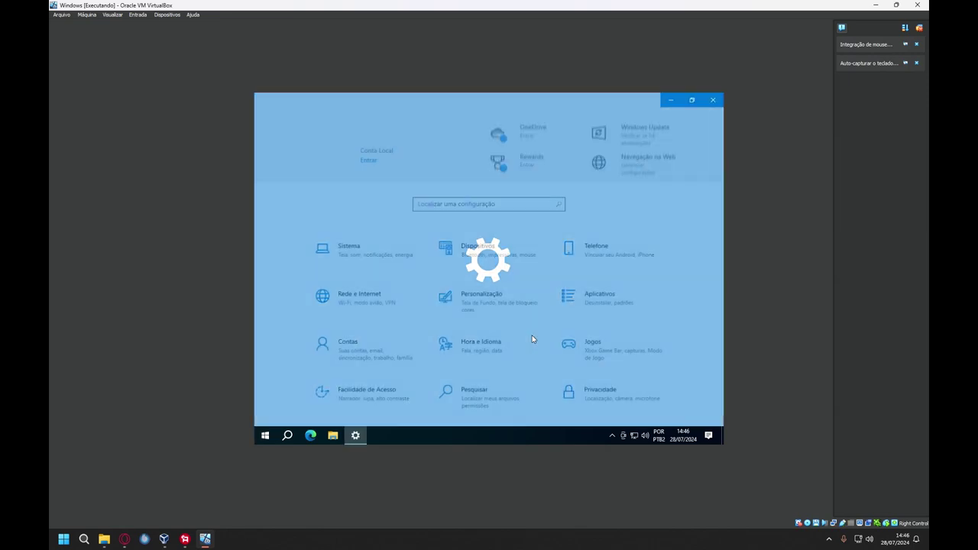
scroll(533, 339, "down", 2)
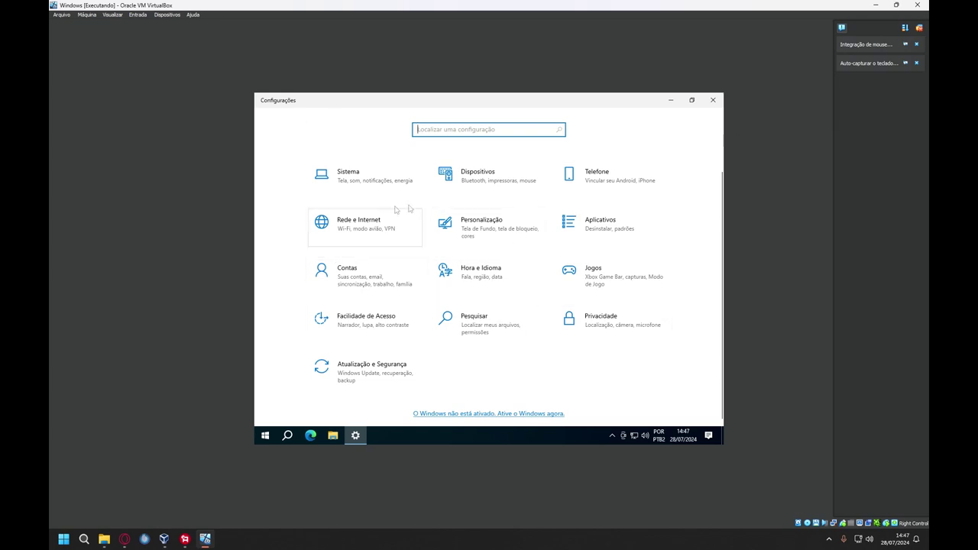
left_click(713, 100)
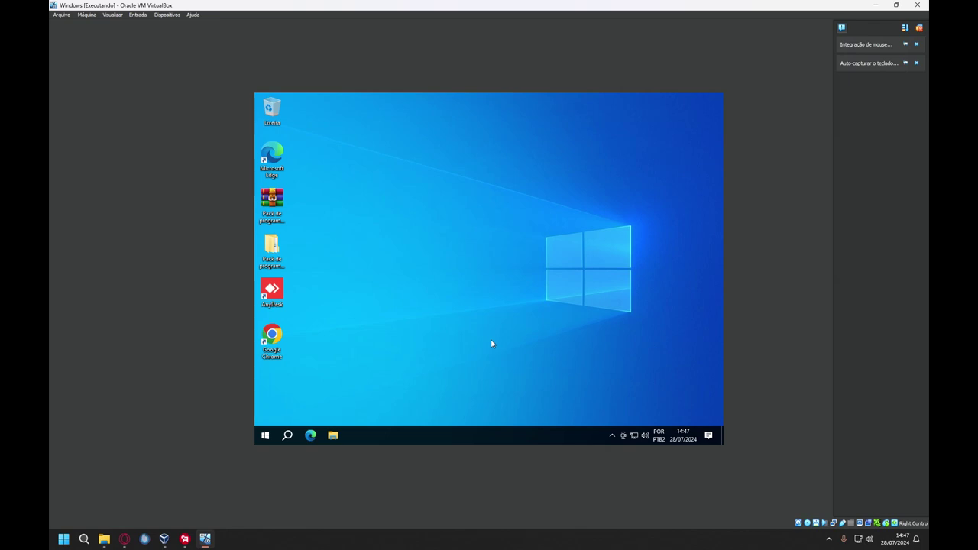
Step: Download "Ativar pelo powershel.txt" from its MediaFire page in Google Chrome, dismiss the ad window, and open the downloaded file
double_click(272, 336)
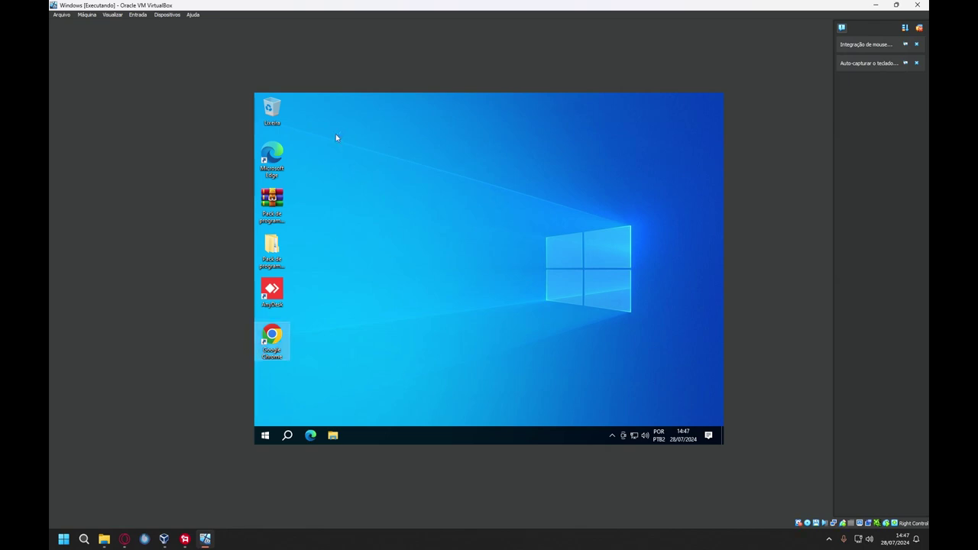
left_click(347, 125)
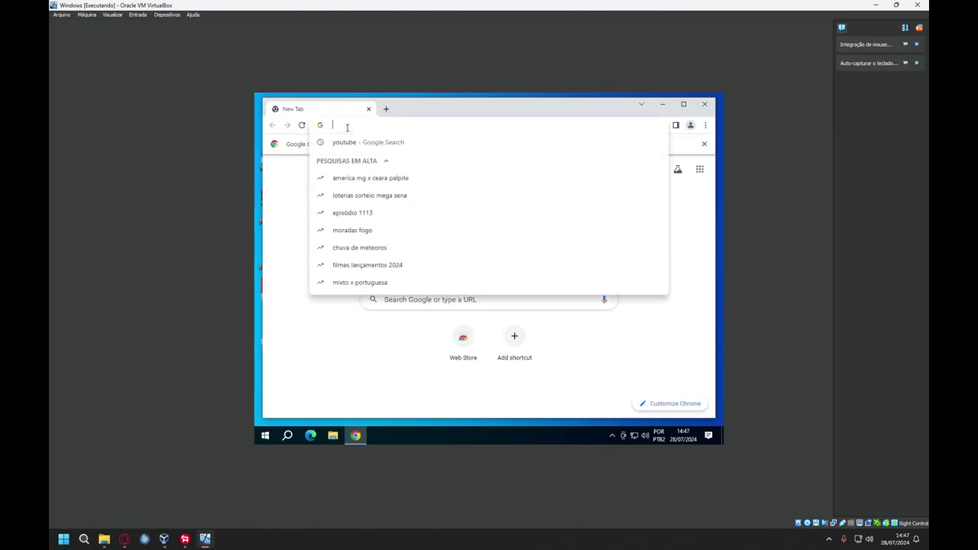
type("https://www.mediafire.com/file/nejloem02g9cd3h/Ativar_pelo_powershel.txt/file")
key("Return")
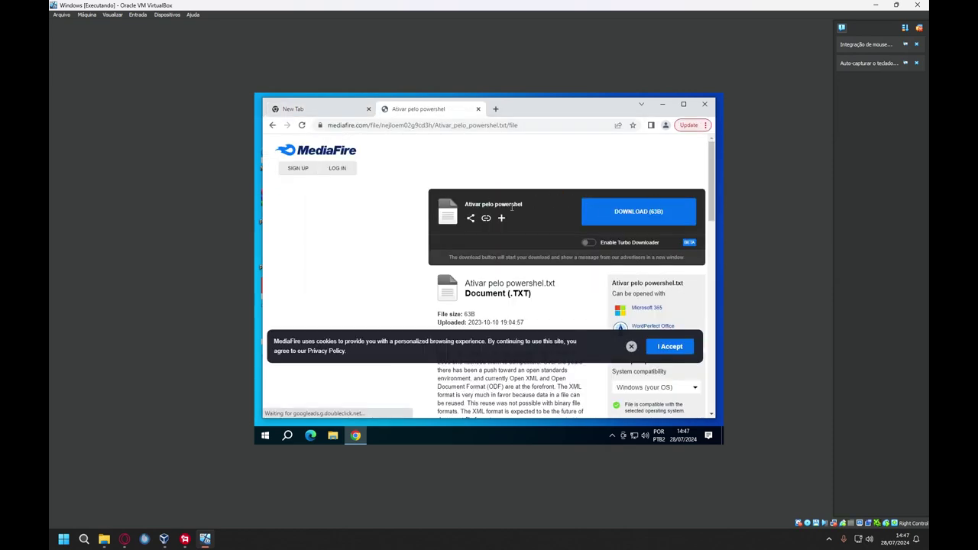
left_click(655, 214)
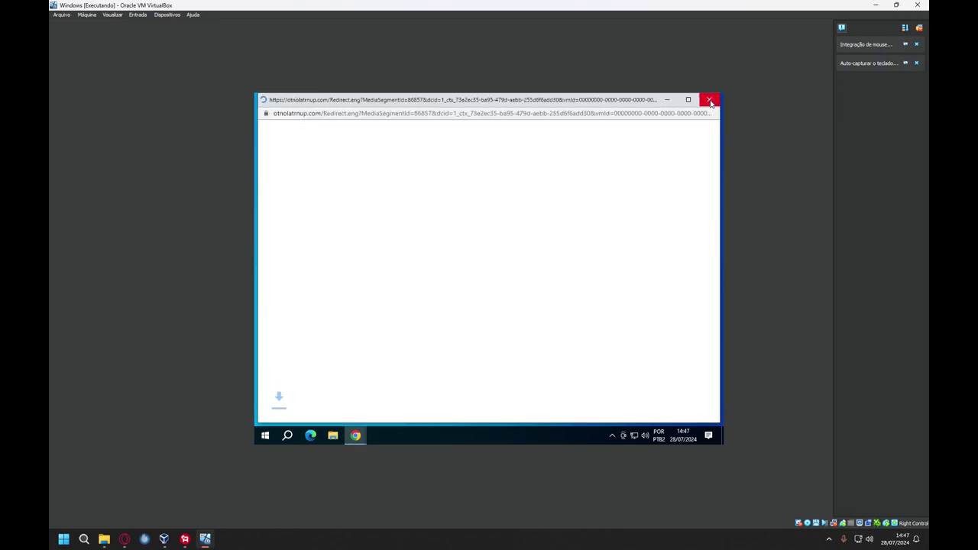
left_click(710, 100)
left_click(321, 406)
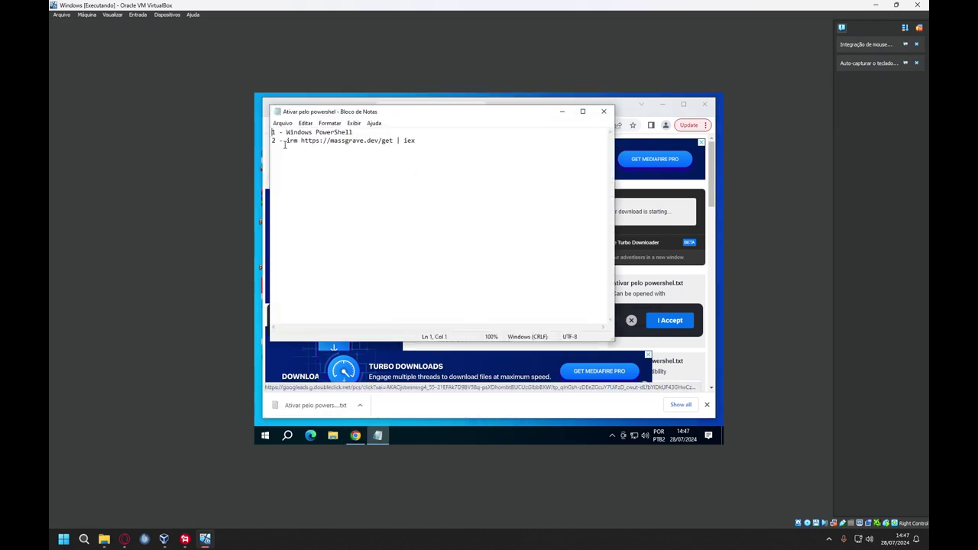
left_click_drag(287, 142, 431, 146)
right_click(409, 144)
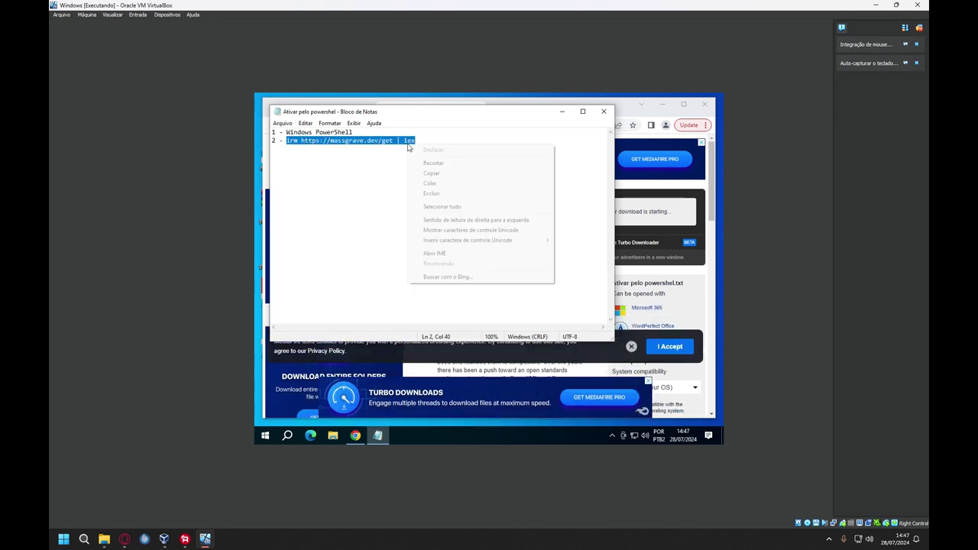
left_click(433, 175)
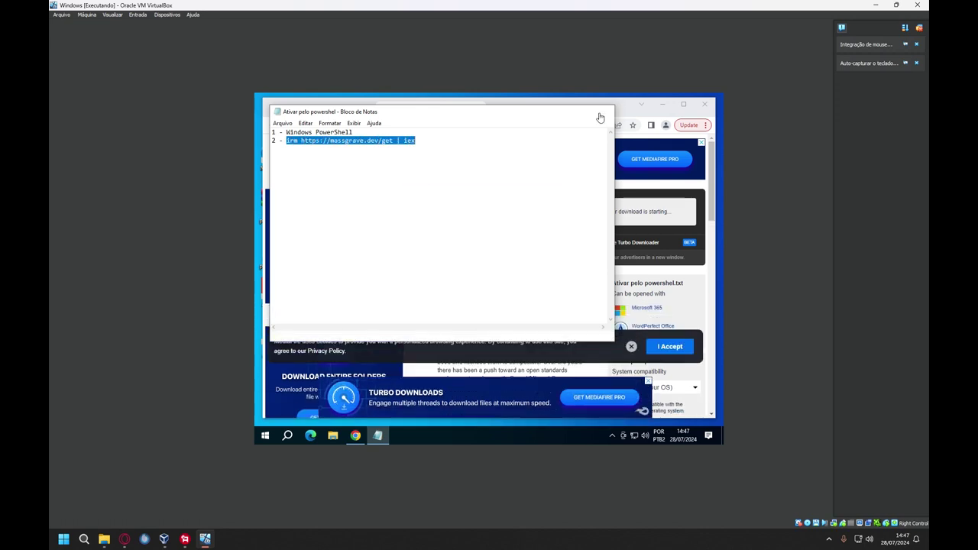
left_click(604, 112)
left_click(705, 104)
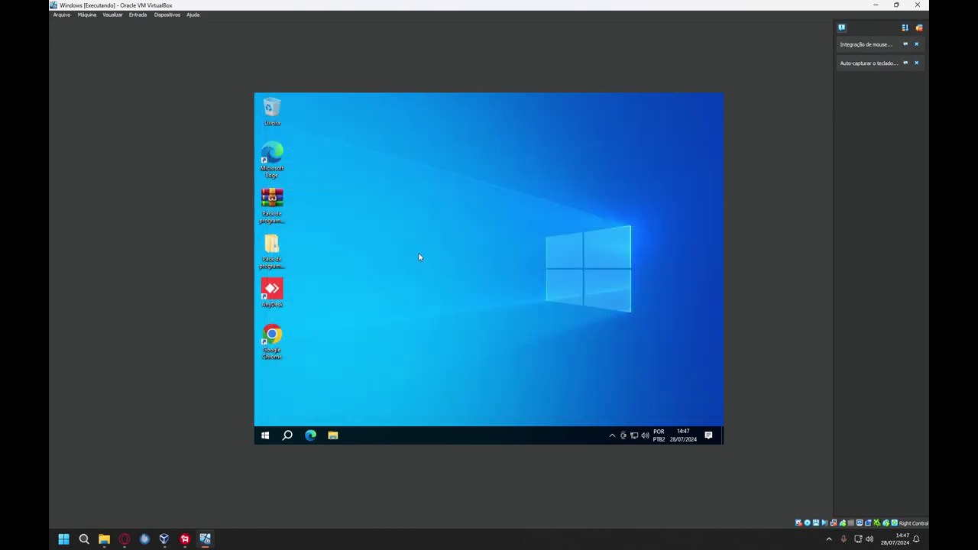
right_click(268, 435)
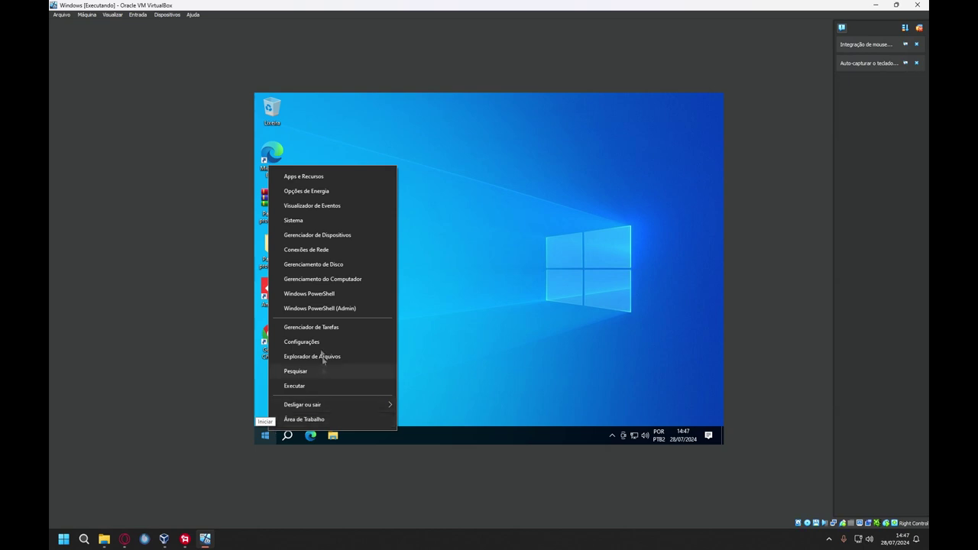
left_click(347, 309)
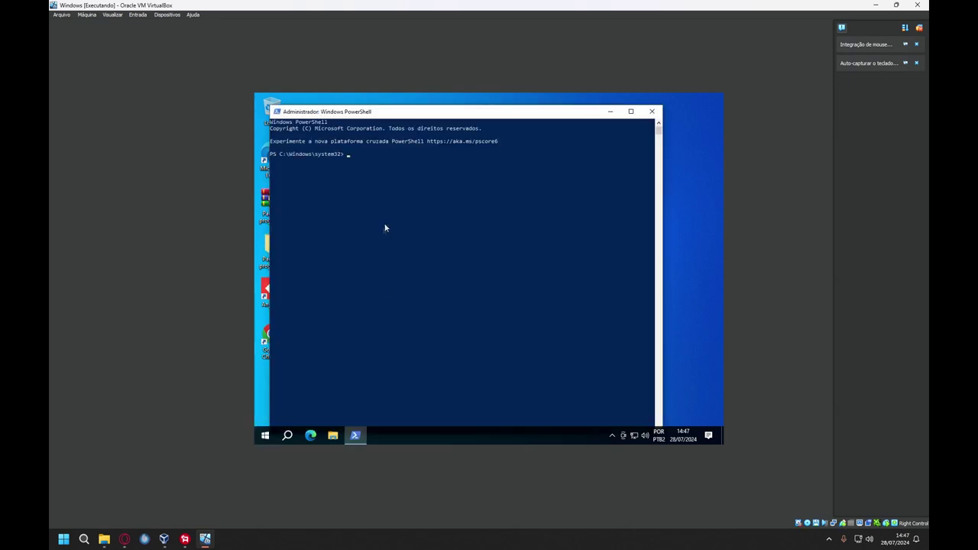
right_click(354, 167)
key("Return")
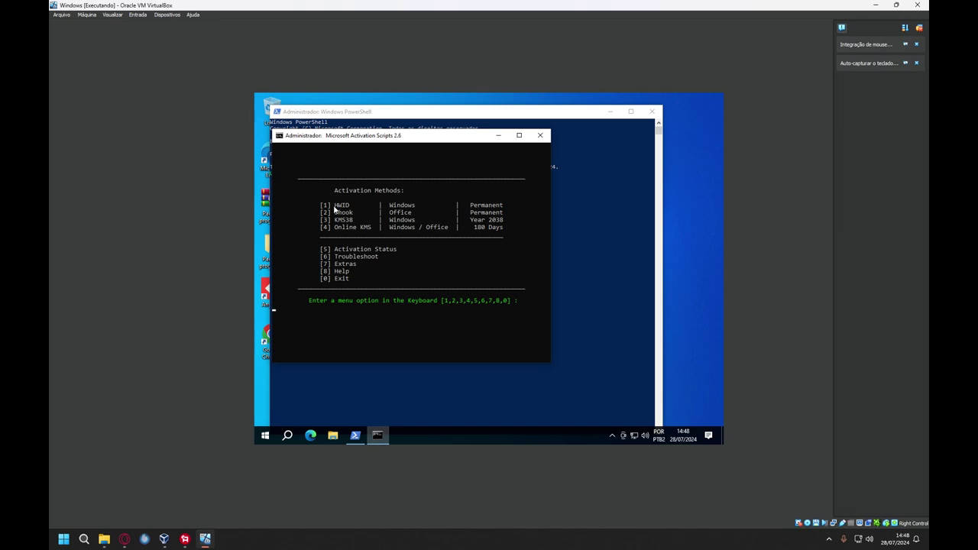
Step: Run the HWID activation method (option 1) for Windows, return to the script's menu, and close the script and PowerShell windows
key("1")
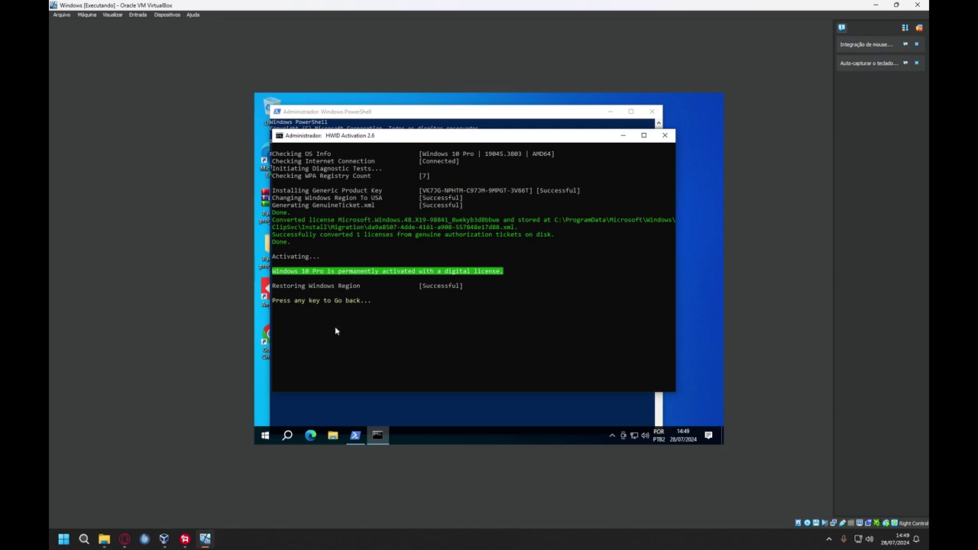
key("Return")
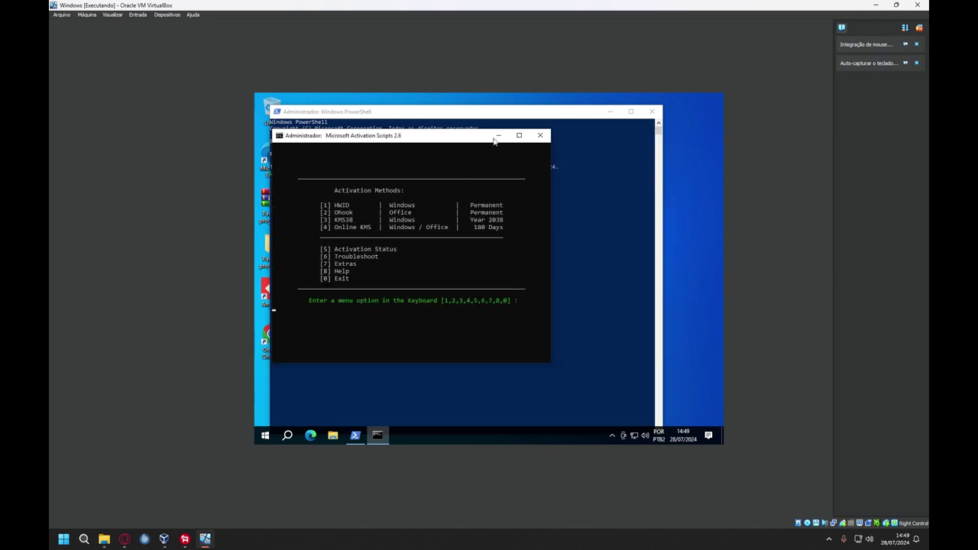
left_click(539, 135)
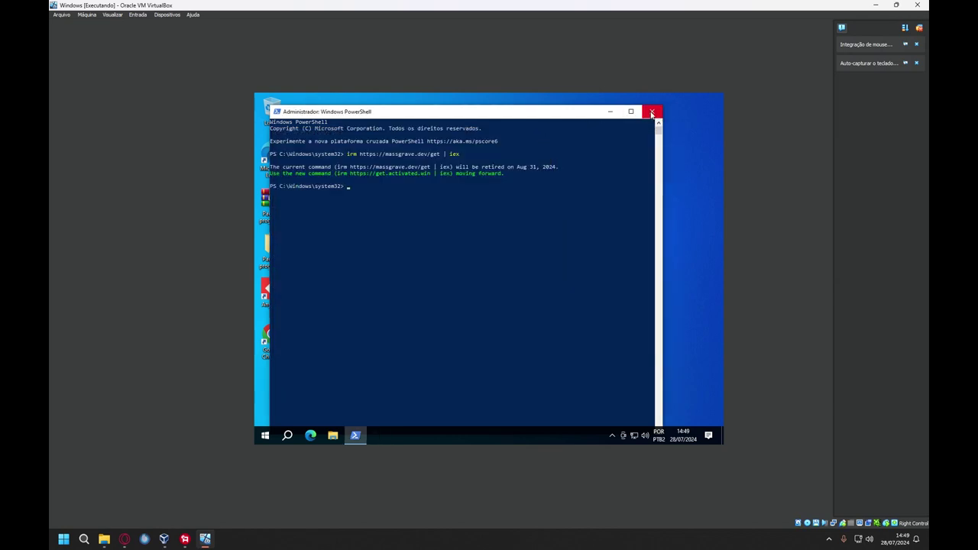
left_click(652, 113)
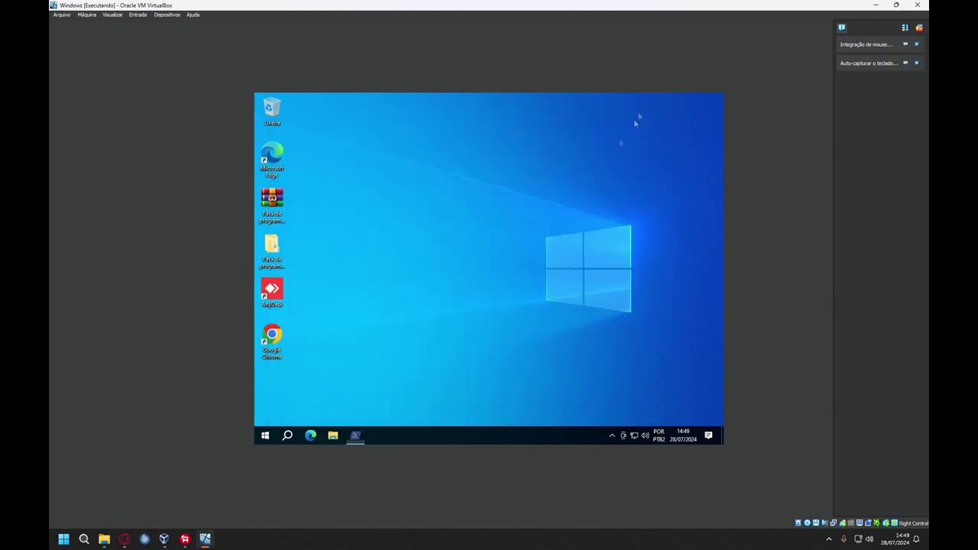
Step: Open Windows settings and check the end of the home page for the activation notice
left_click(265, 435)
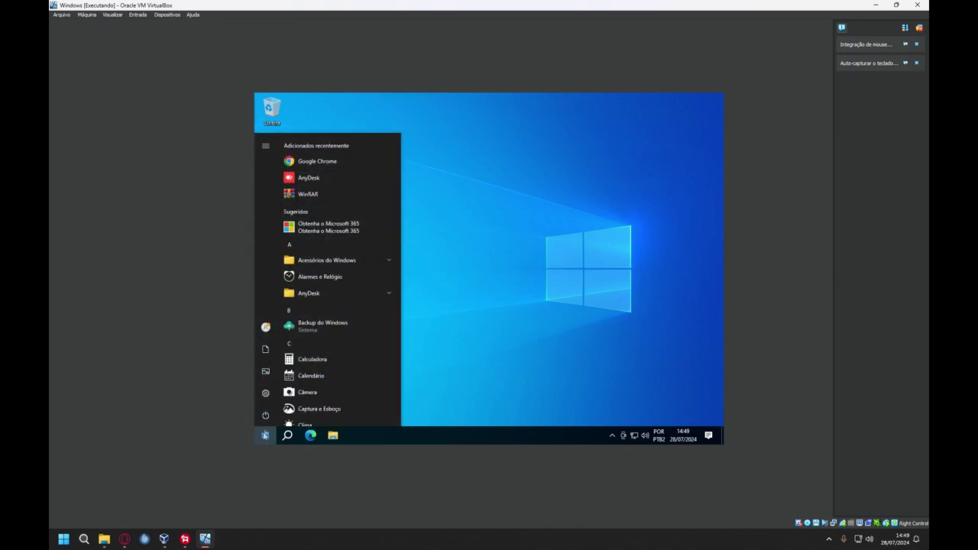
mouse_move(262, 394)
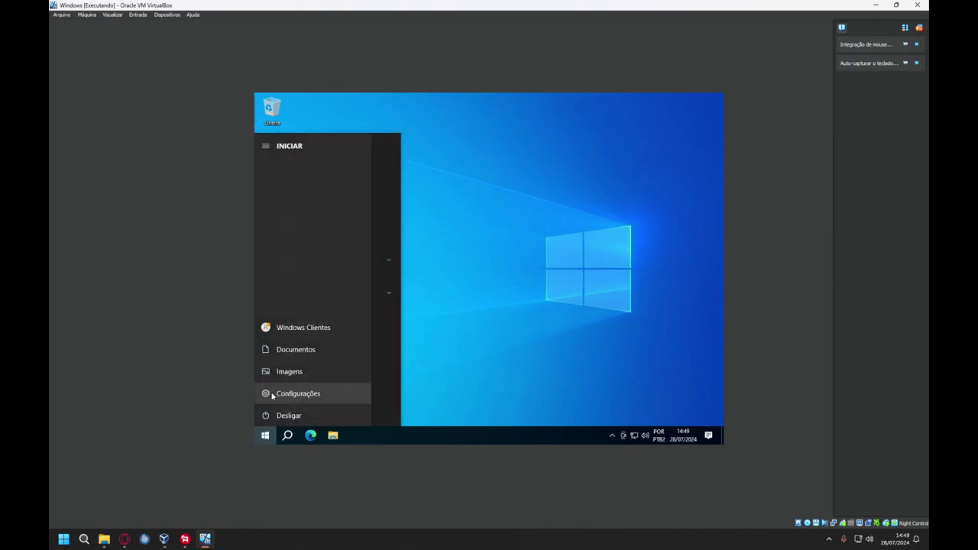
left_click(297, 393)
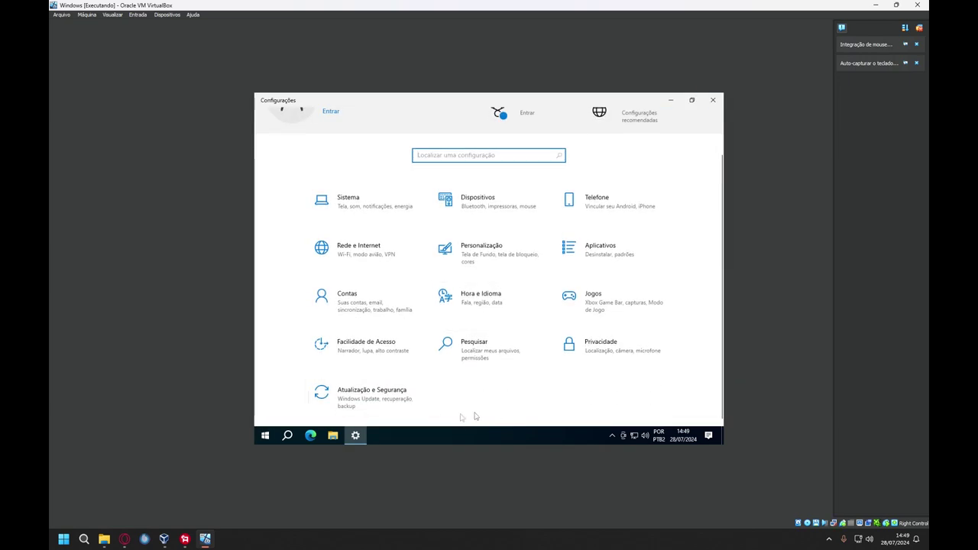
Step: Open the properties of Este Computador in File Explorer to check the Windows activation status, and close both windows
left_click(335, 441)
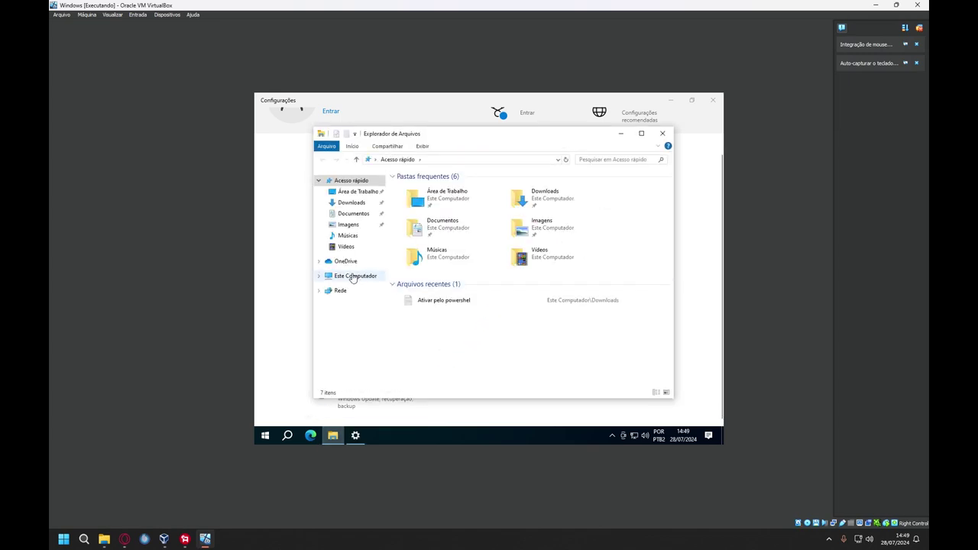
left_click(354, 276)
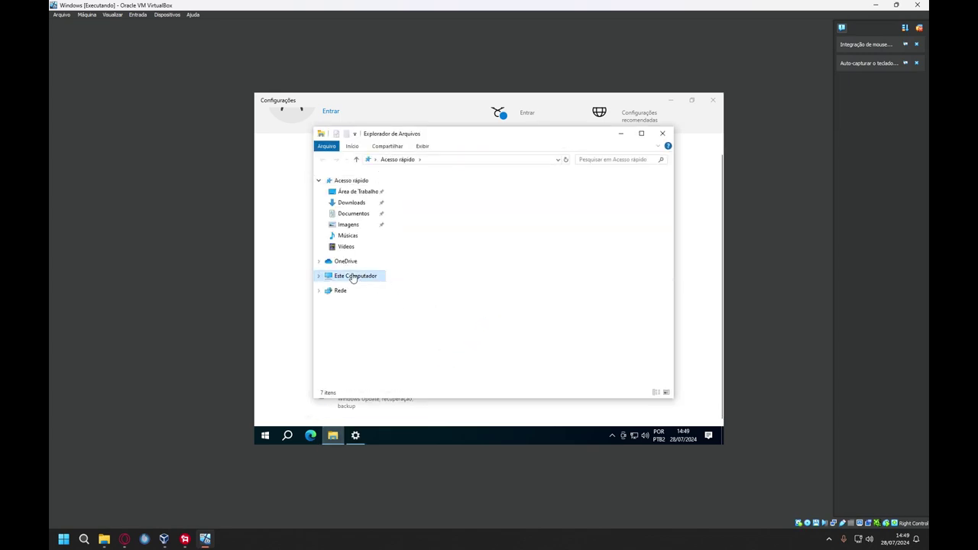
left_click(635, 135)
right_click(456, 328)
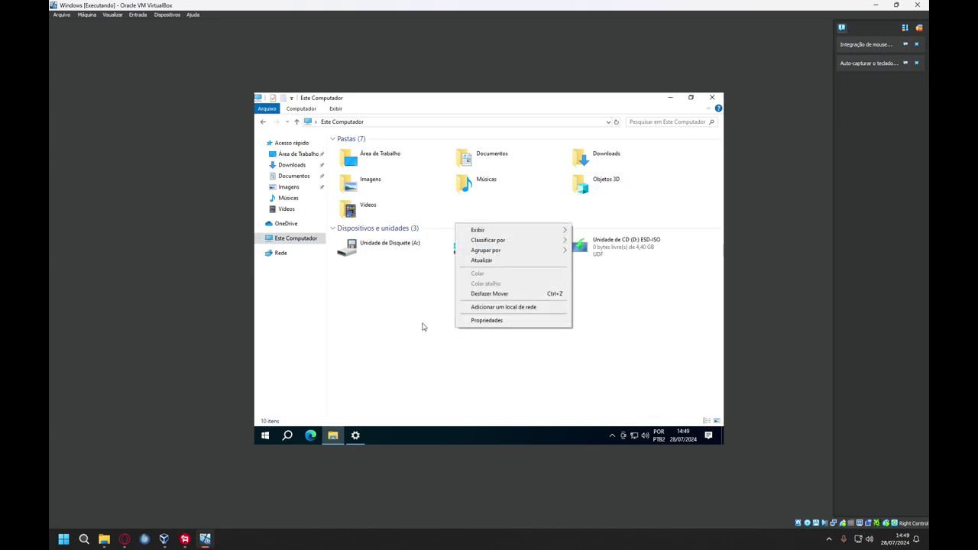
left_click(424, 327)
right_click(417, 348)
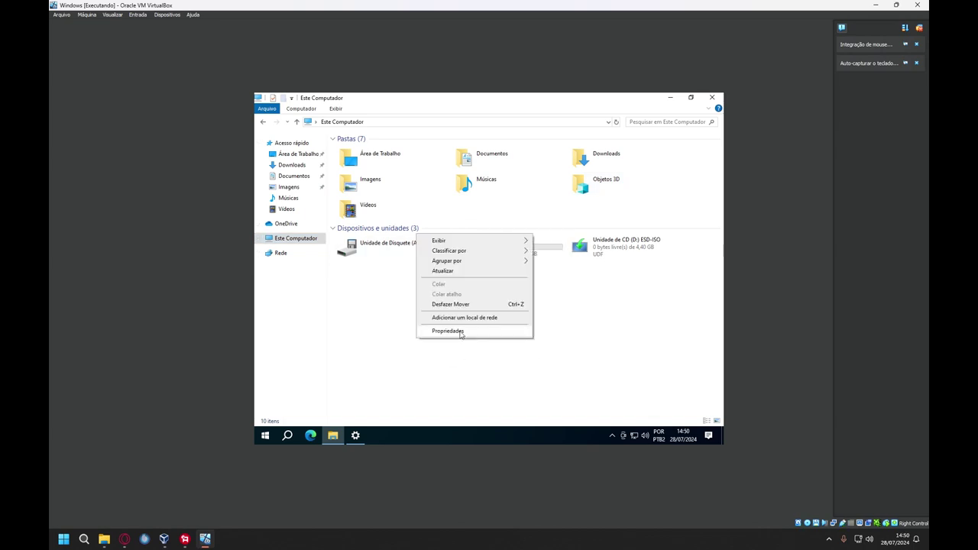
left_click(461, 332)
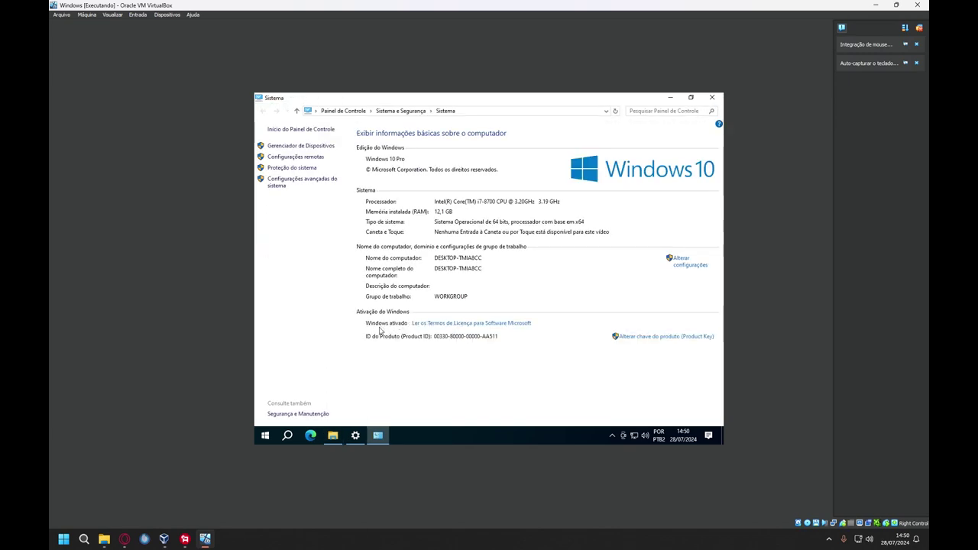
left_click(711, 97)
left_click(709, 103)
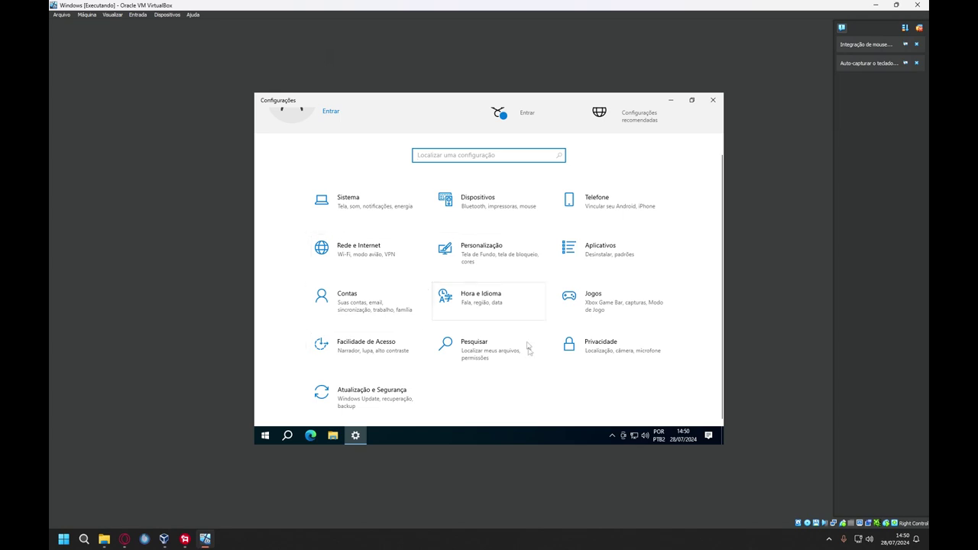
Step: In the system's Notificações e ações settings, uncheck all six notification options and turn off notifications from the Configurações sender
left_click(356, 206)
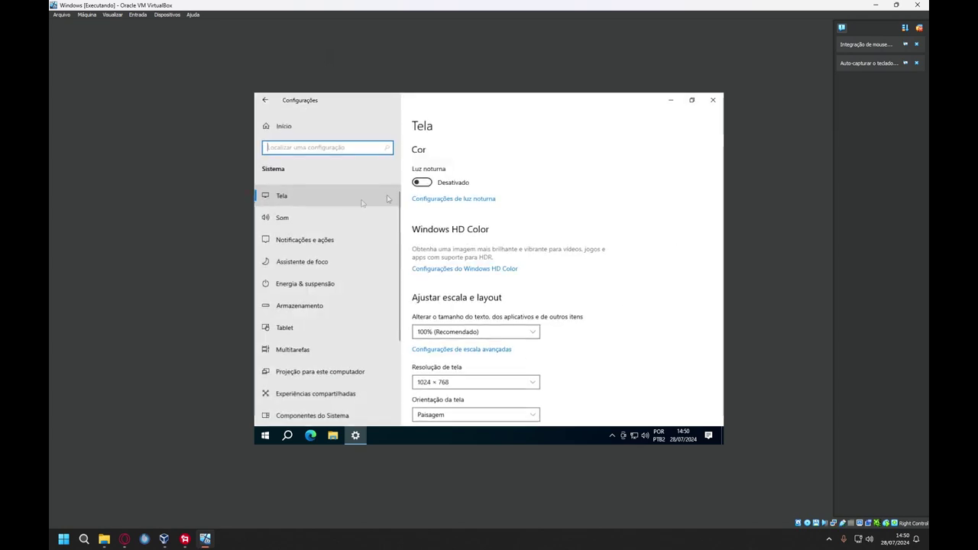
left_click(298, 244)
scroll(419, 198, "down", 3)
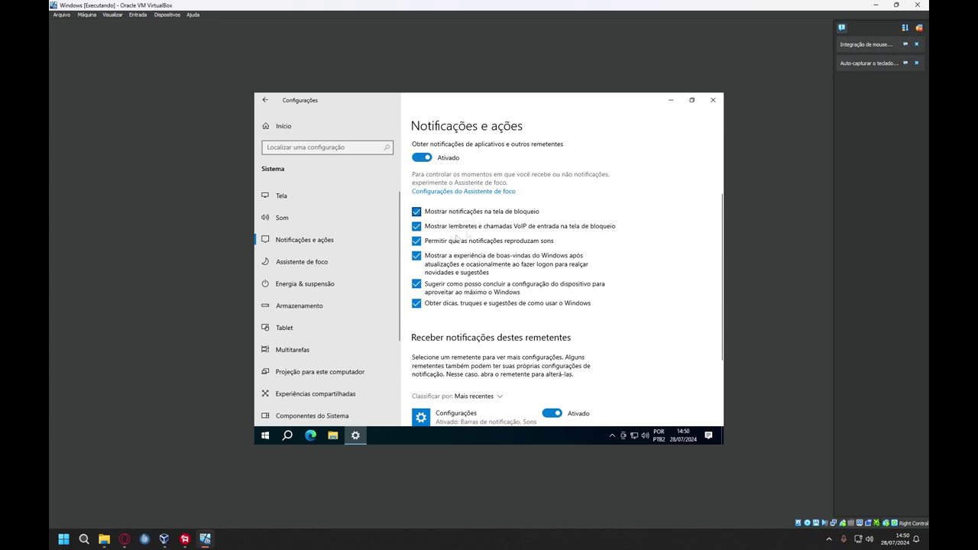
left_click(433, 216)
left_click(461, 240)
left_click(459, 259)
left_click(459, 287)
left_click(462, 304)
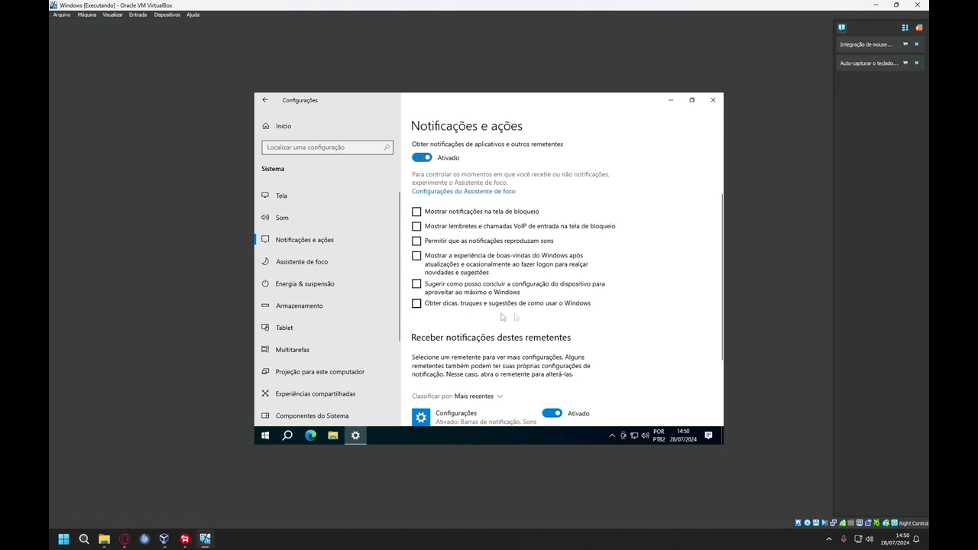
scroll(486, 315, "down", 3)
left_click(552, 297)
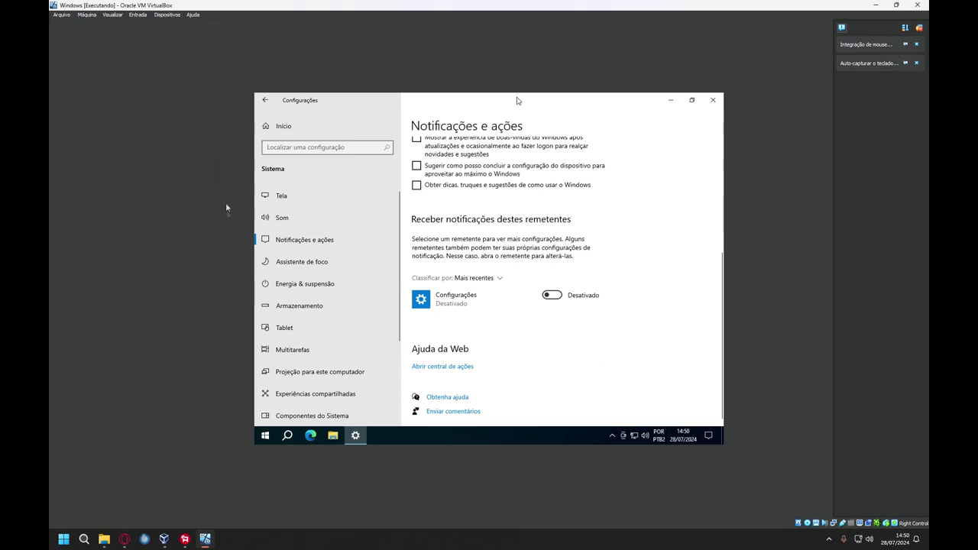
Step: In the Assistente de foco settings, turn off the automatic rules for duplicated screen, playing games and full-screen apps
left_click(302, 261)
scroll(565, 308, "down", 3)
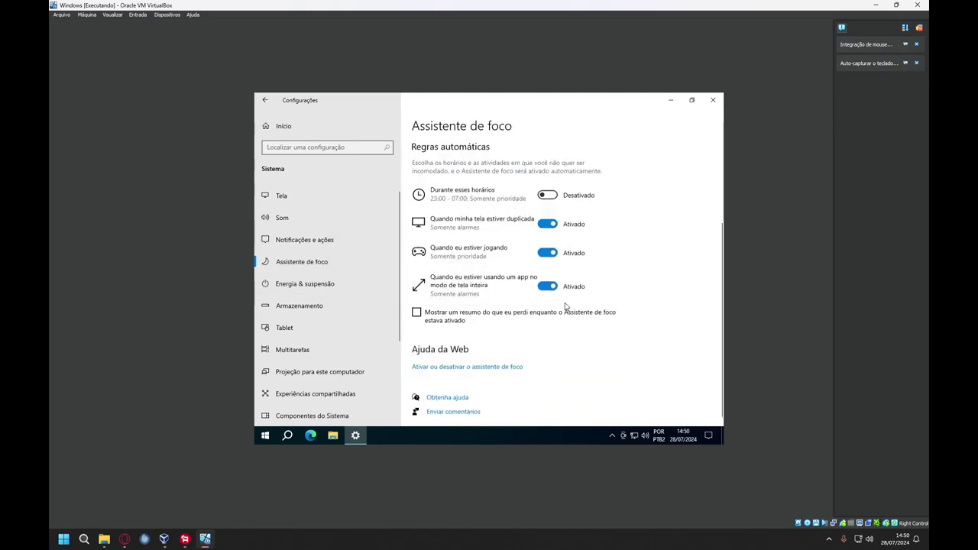
left_click(547, 224)
left_click(547, 253)
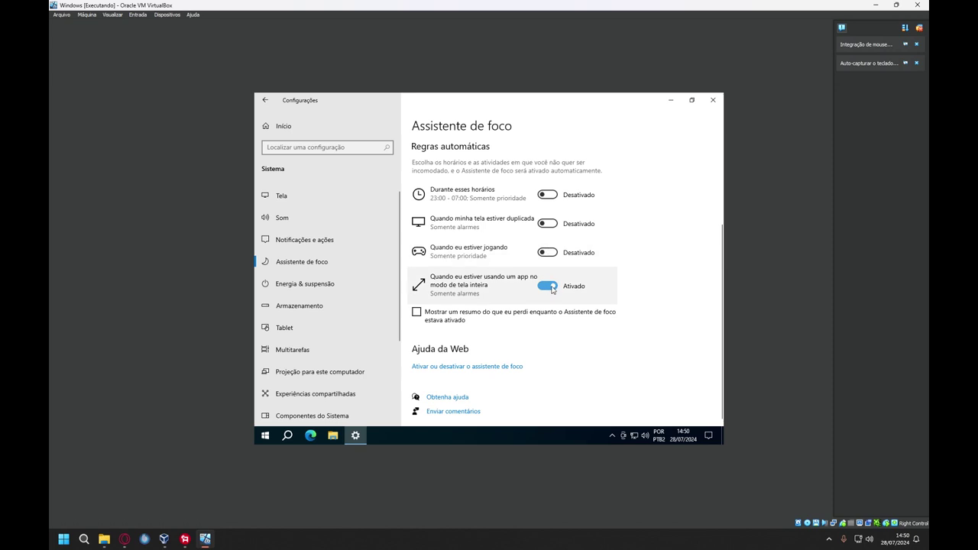
left_click(550, 287)
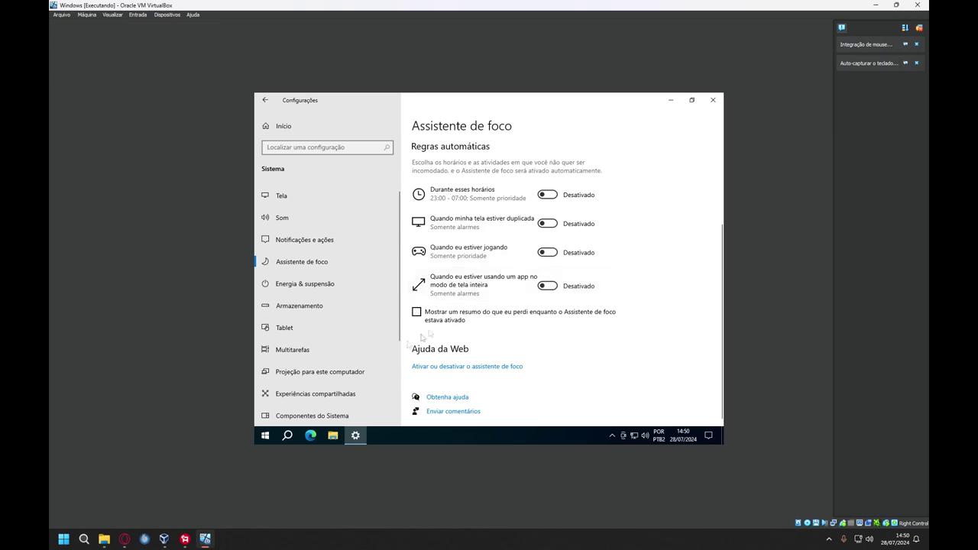
Step: In the Armazenamento settings, turn on Sensor de Armazenamento and set it to run A cada semana
left_click(303, 287)
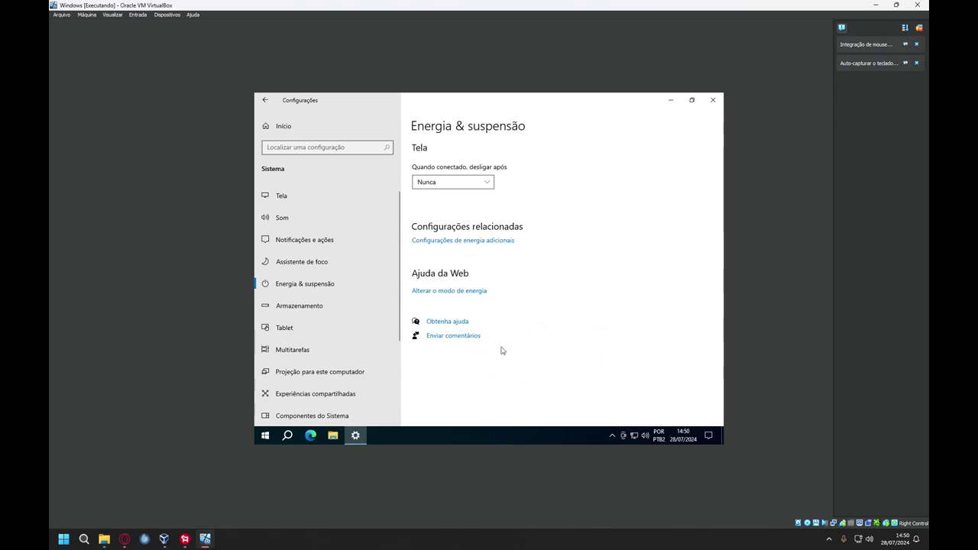
left_click(298, 306)
left_click(425, 178)
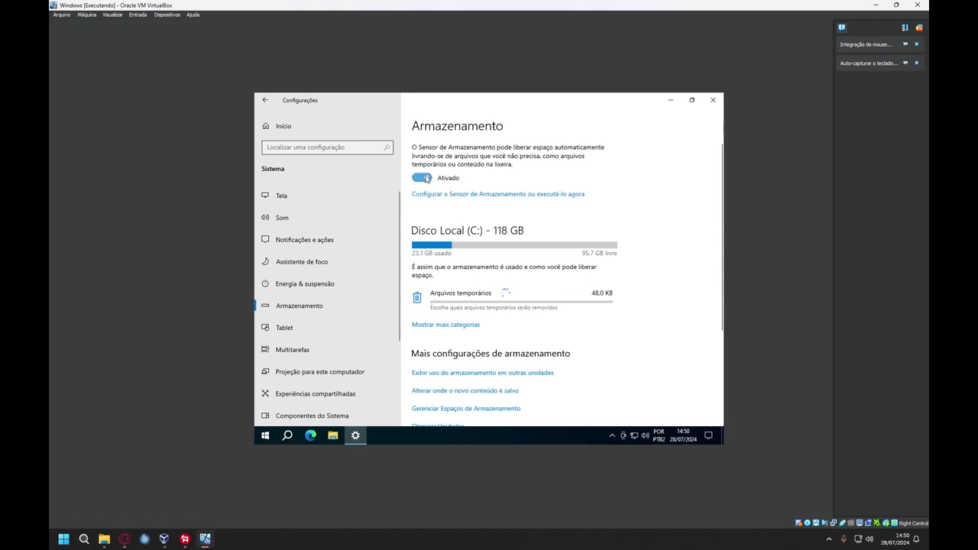
left_click(473, 196)
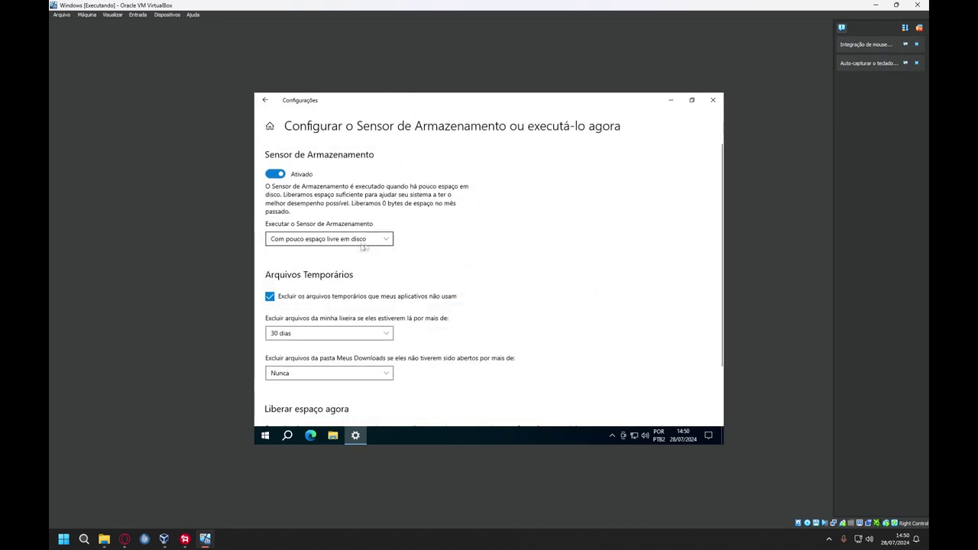
left_click(302, 239)
left_click(296, 210)
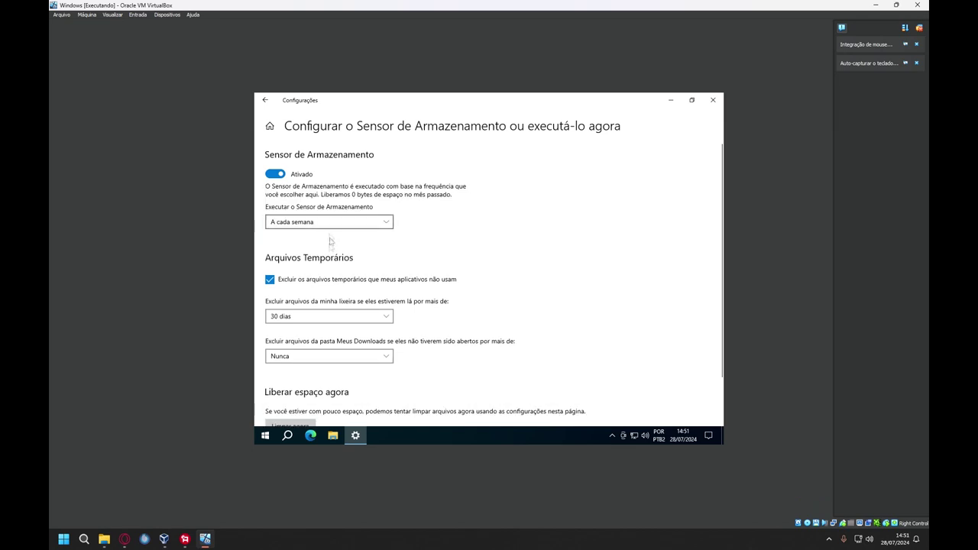
Step: Set Sensor de Armazenamento to delete files from the recycle bin after 14 dias
scroll(405, 289, "down", 1)
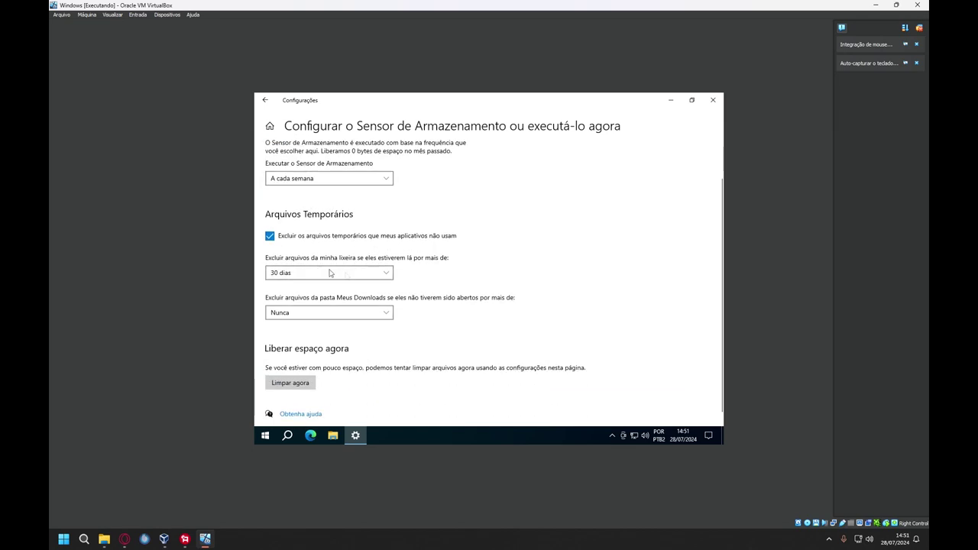
left_click(306, 274)
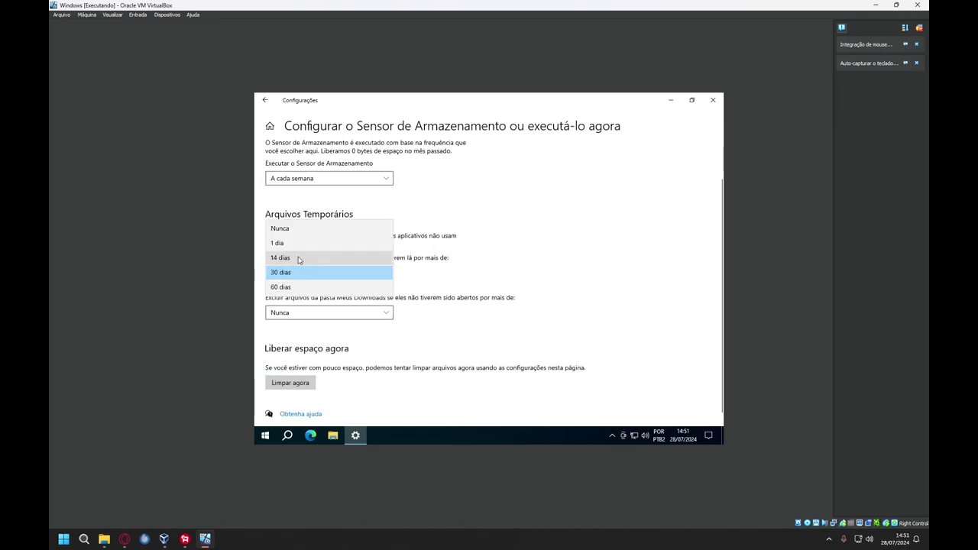
left_click(286, 260)
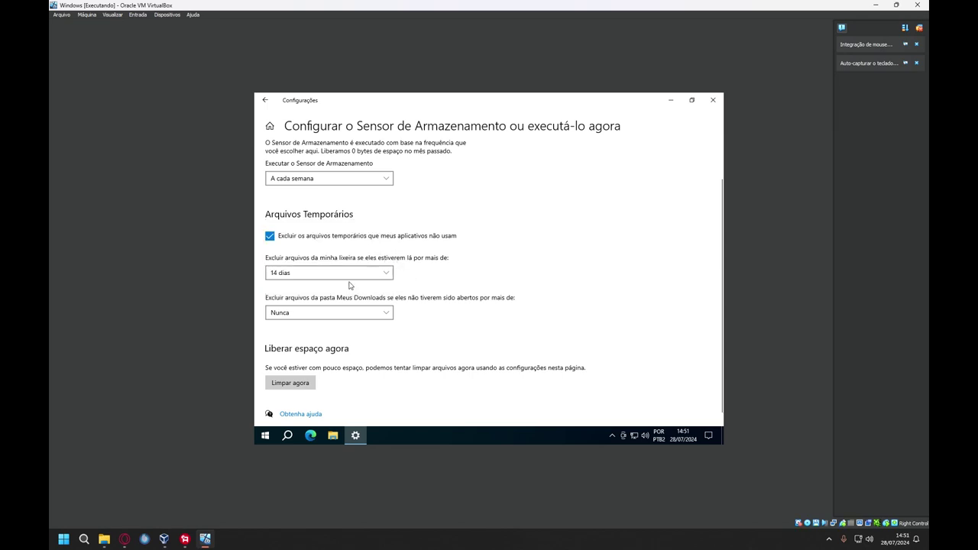
scroll(350, 286, "up", 1)
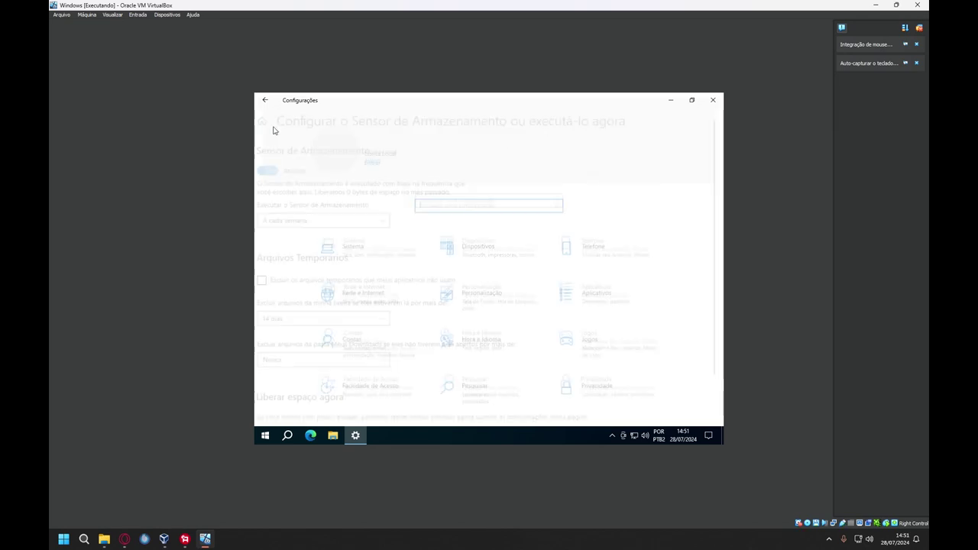
Step: From the Temas page of Personalização, enable the Computador and Arquivos do Usuário desktop icons and apply the change
left_click(269, 127)
scroll(597, 257, "down", 1)
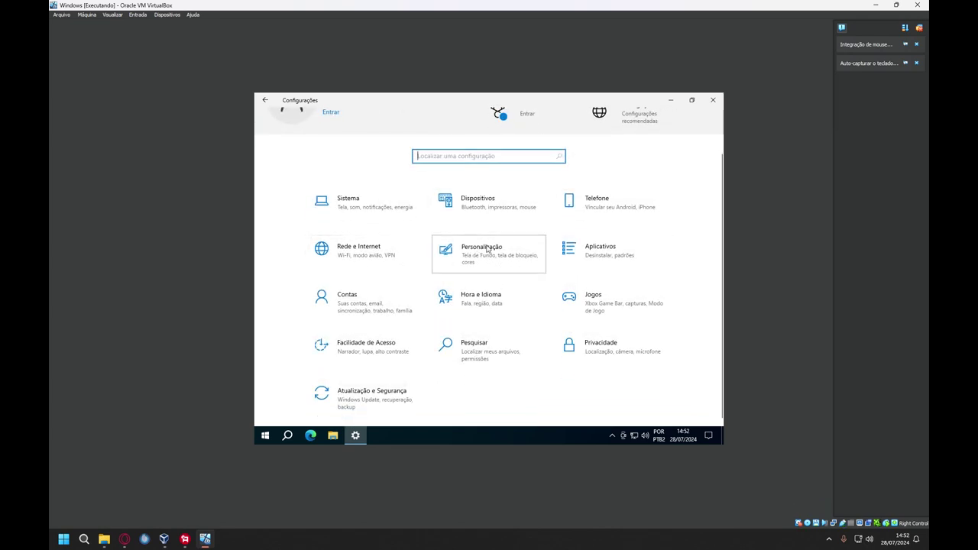
left_click(486, 249)
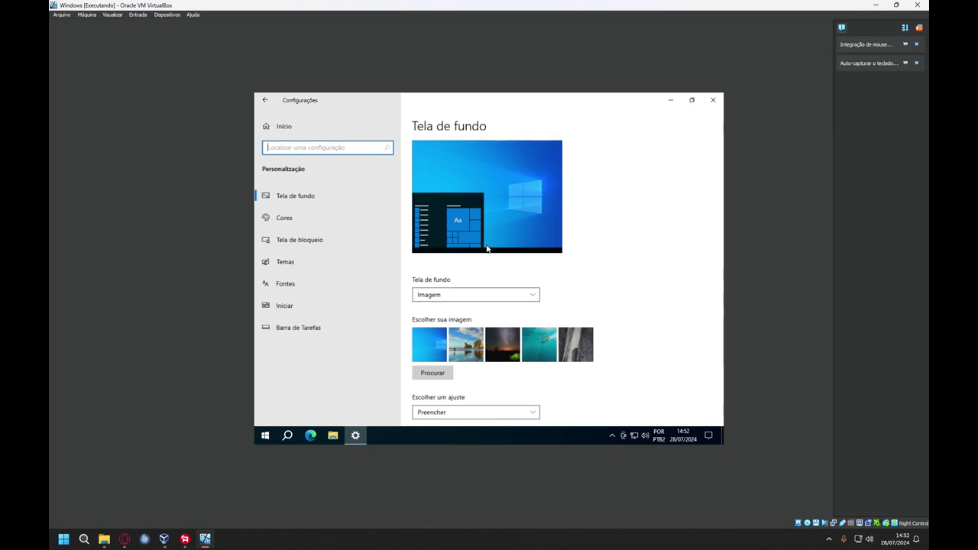
left_click(293, 262)
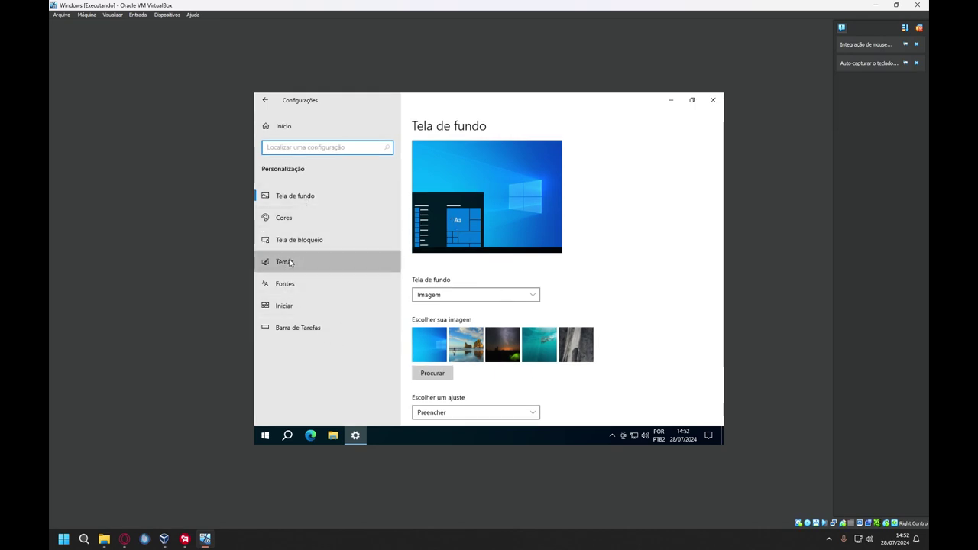
scroll(676, 328, "down", 5)
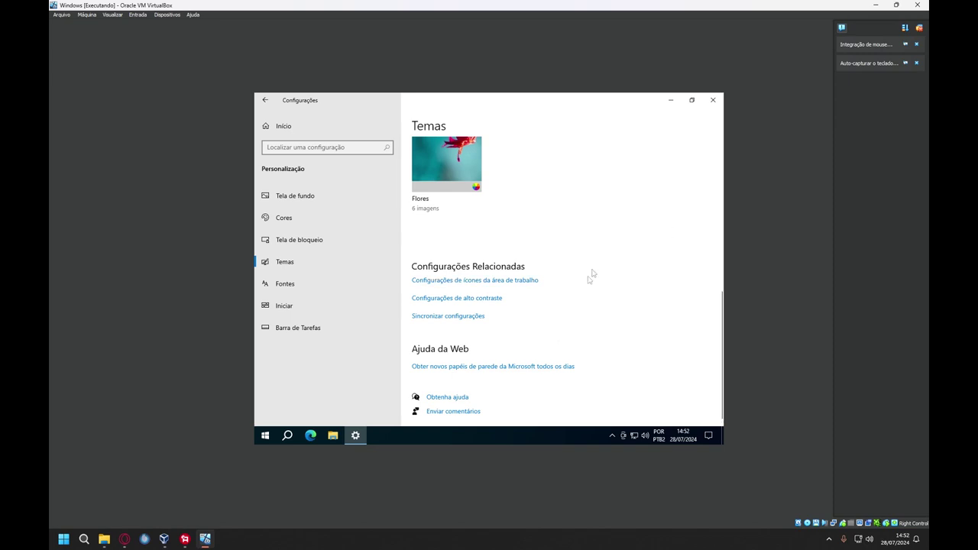
left_click(450, 281)
left_click(342, 198)
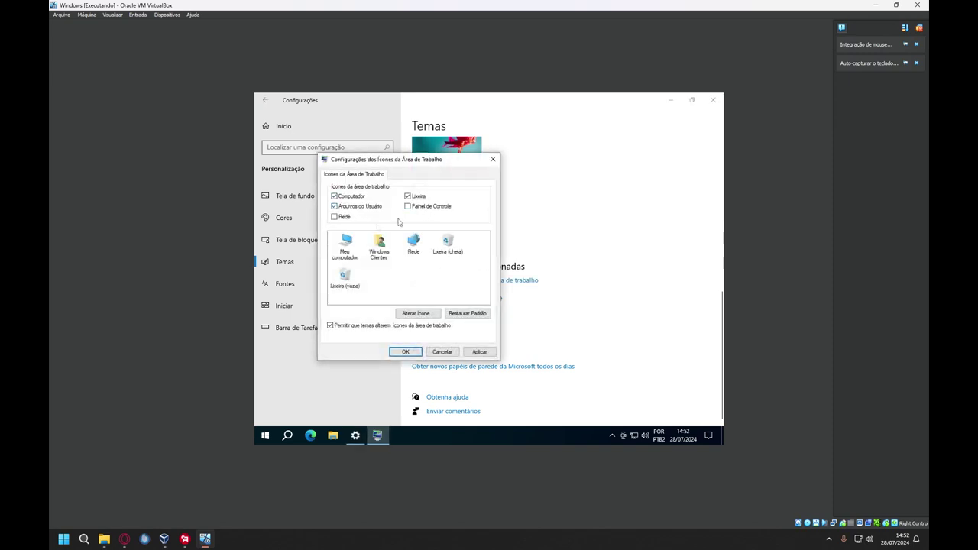
left_click(479, 352)
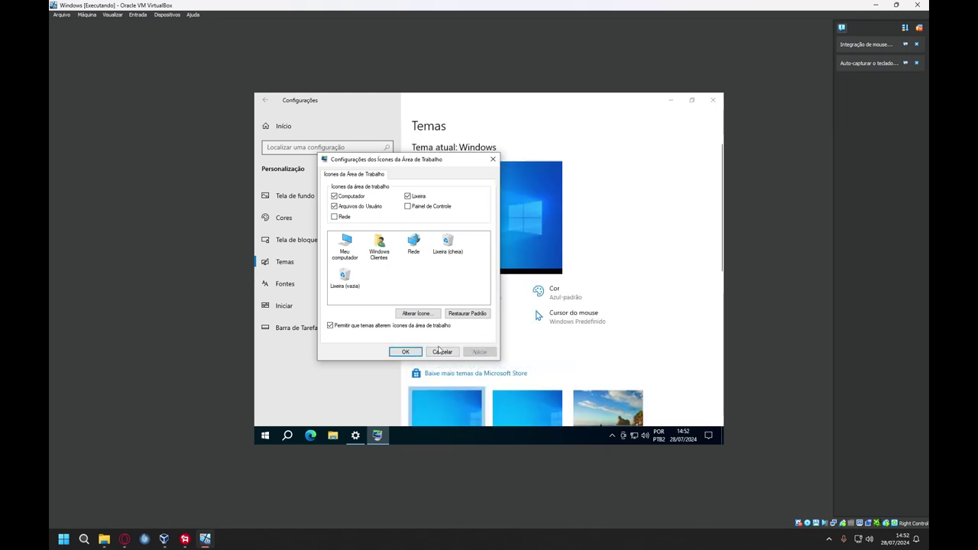
left_click(409, 352)
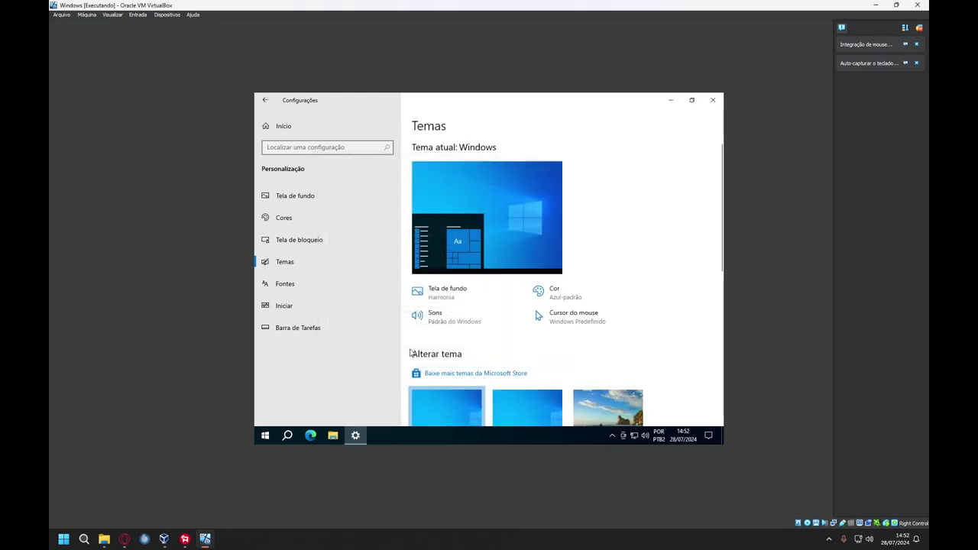
Step: In the Iniciar settings, turn off recently added apps, occasional suggestions, recently opened items and account-related notifications
left_click(279, 311)
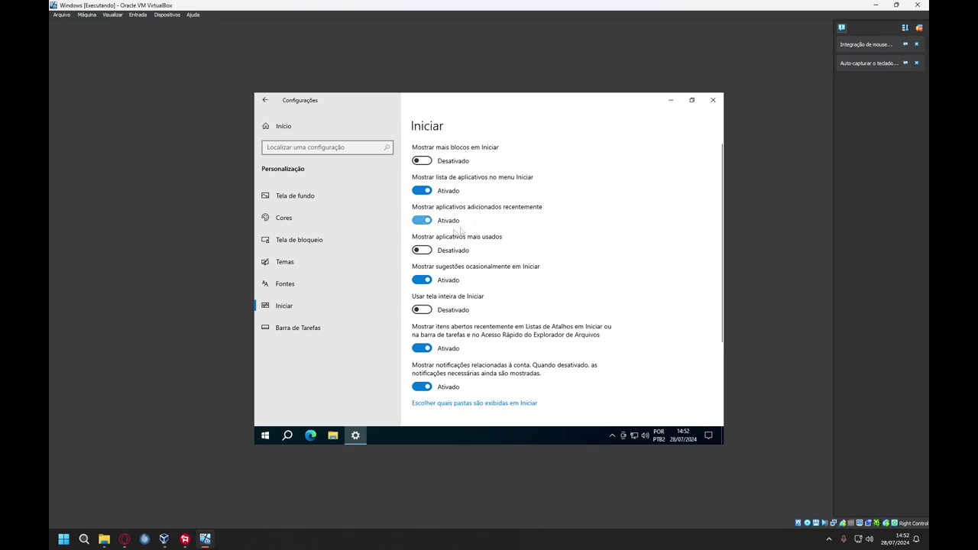
left_click(423, 220)
left_click(428, 282)
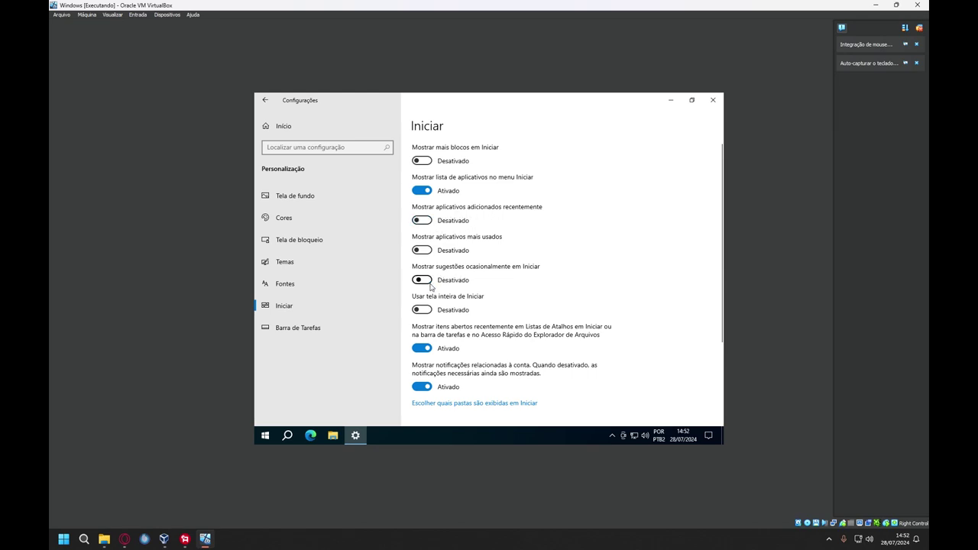
left_click(422, 348)
left_click(422, 387)
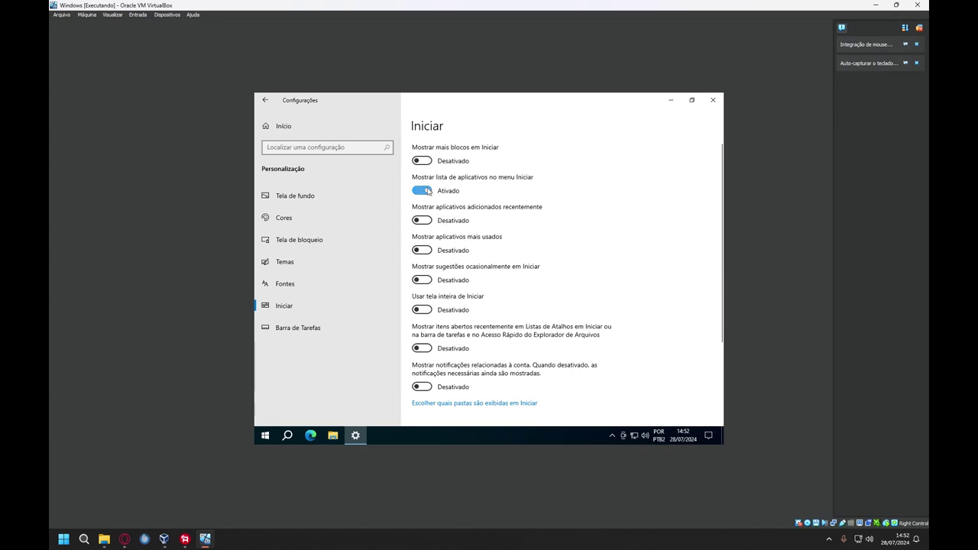
Step: Try hiding the app list in the Start menu, compare the menu's look, and turn the list back on
left_click(265, 437)
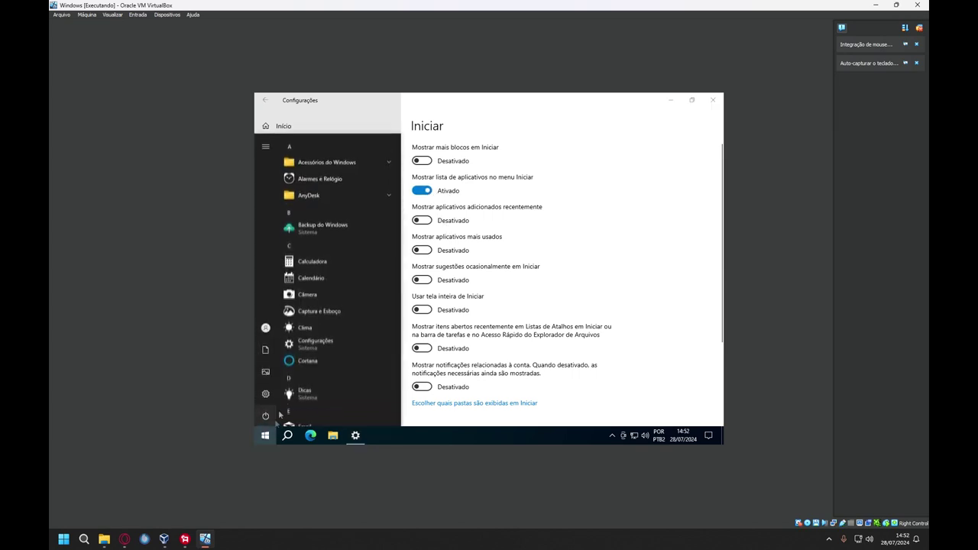
left_click(420, 193)
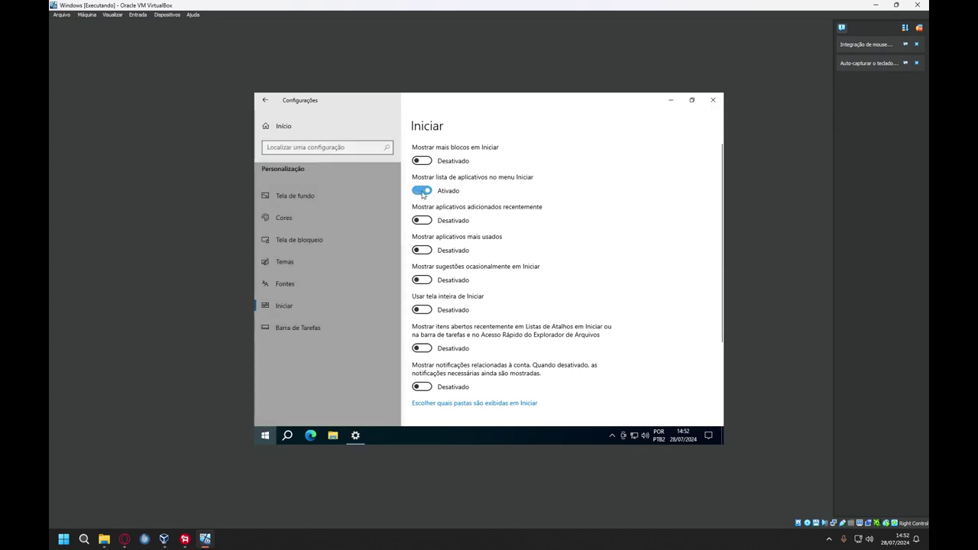
left_click(420, 191)
left_click(264, 437)
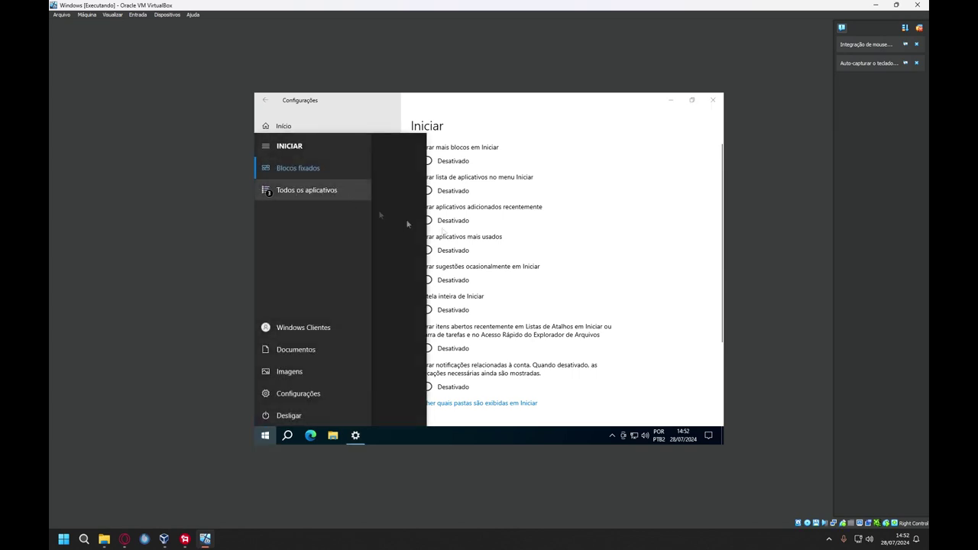
left_click(445, 203)
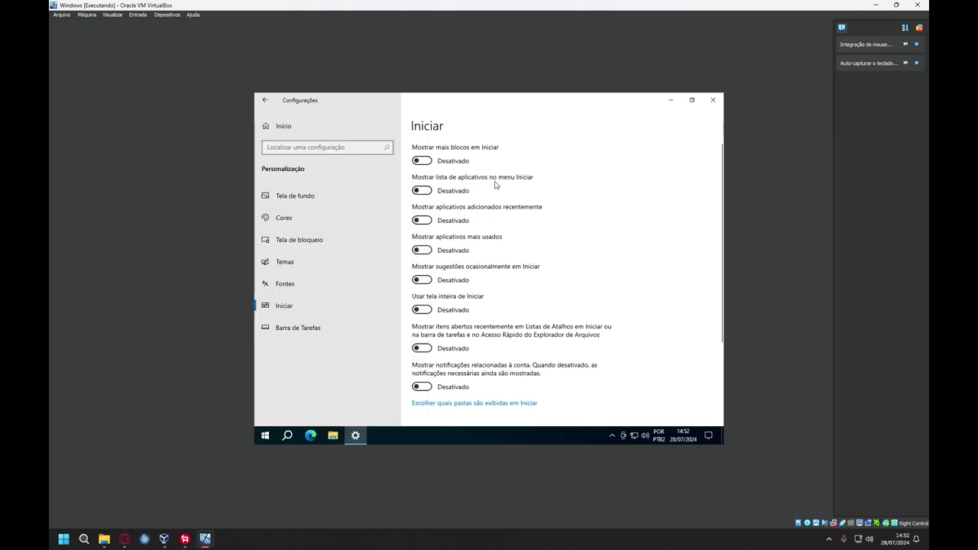
left_click(422, 190)
scroll(493, 303, "down", 3)
scroll(493, 304, "down", 1)
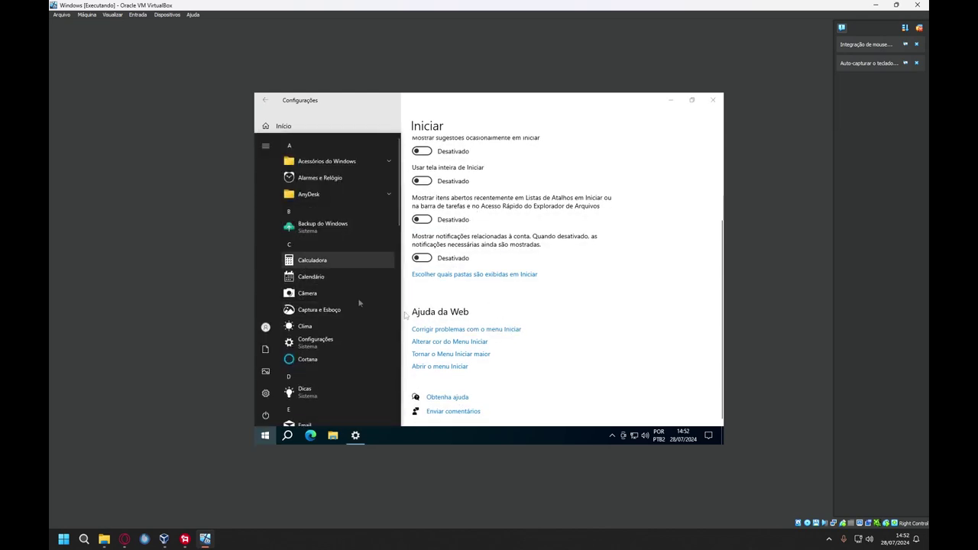
left_click(558, 305)
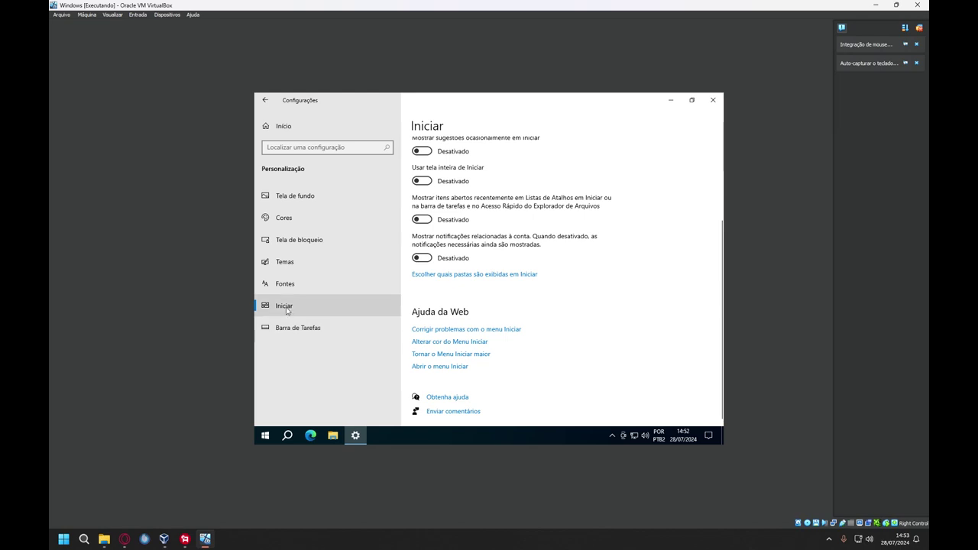
Step: In the Barra de Tarefas settings, turn off the Prompt de Comando replacement by PowerShell and the button notifications, and open the system icons page
left_click(315, 329)
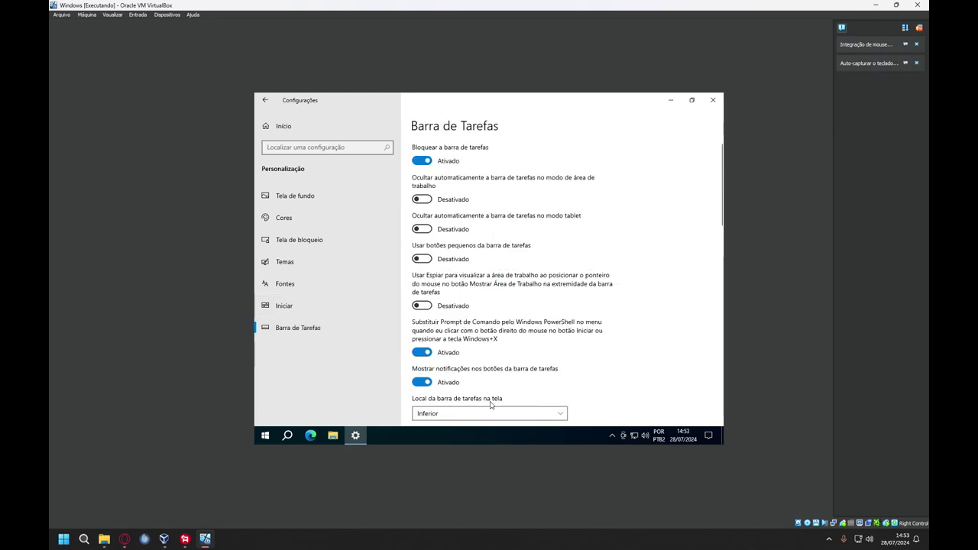
scroll(490, 406, "down", 1)
left_click(422, 303)
left_click(421, 335)
scroll(480, 273, "down", 5)
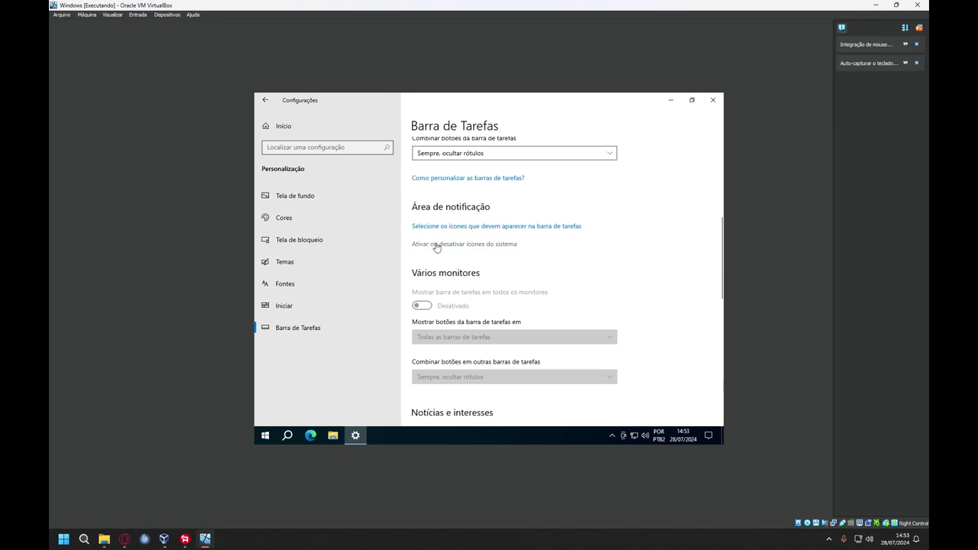
left_click(474, 244)
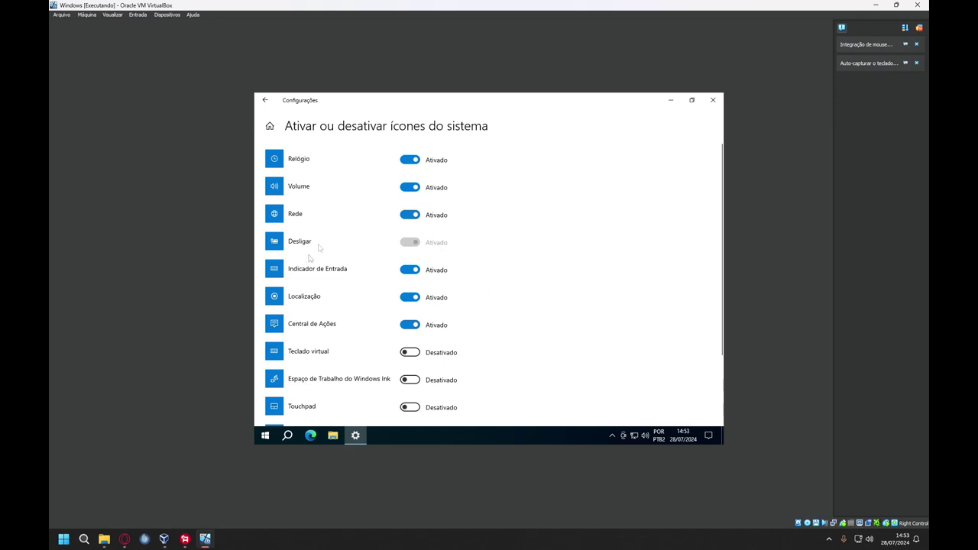
Step: Switch the Indicador de Entrada, Localização and Central de Ações system icons off and back on
left_click(410, 269)
left_click(410, 298)
left_click(410, 325)
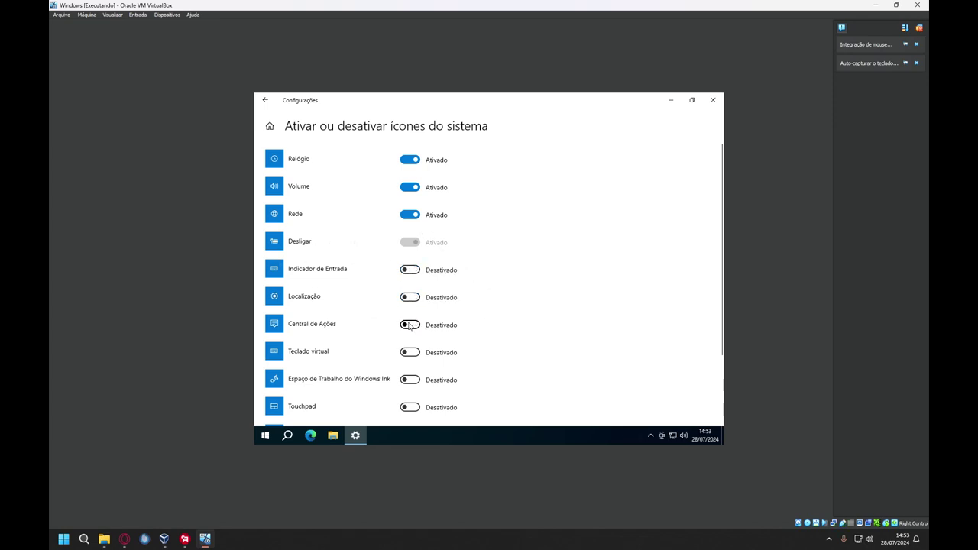
left_click(411, 325)
left_click(410, 298)
left_click(411, 269)
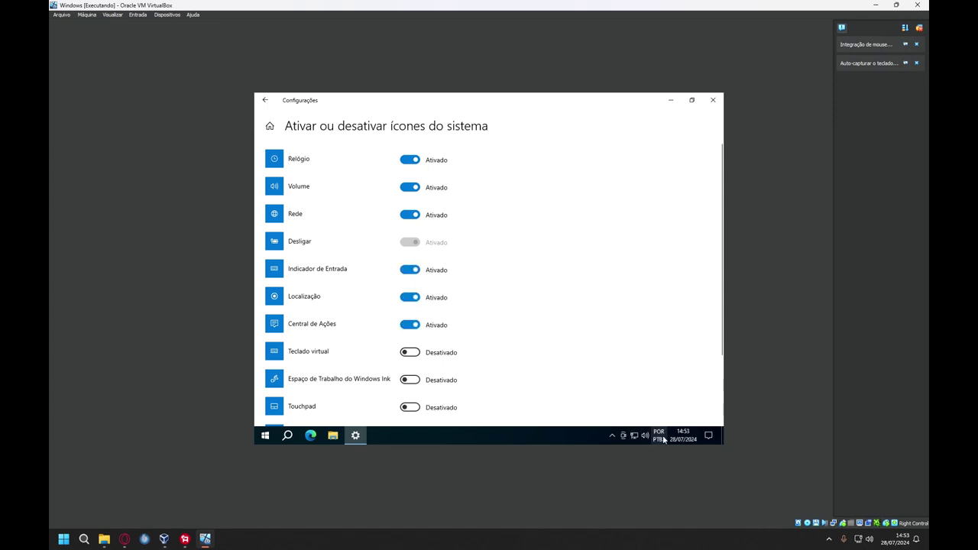
Step: Turn off the Indicador de Entrada, Localização and Central de Ações system icons
left_click(417, 273)
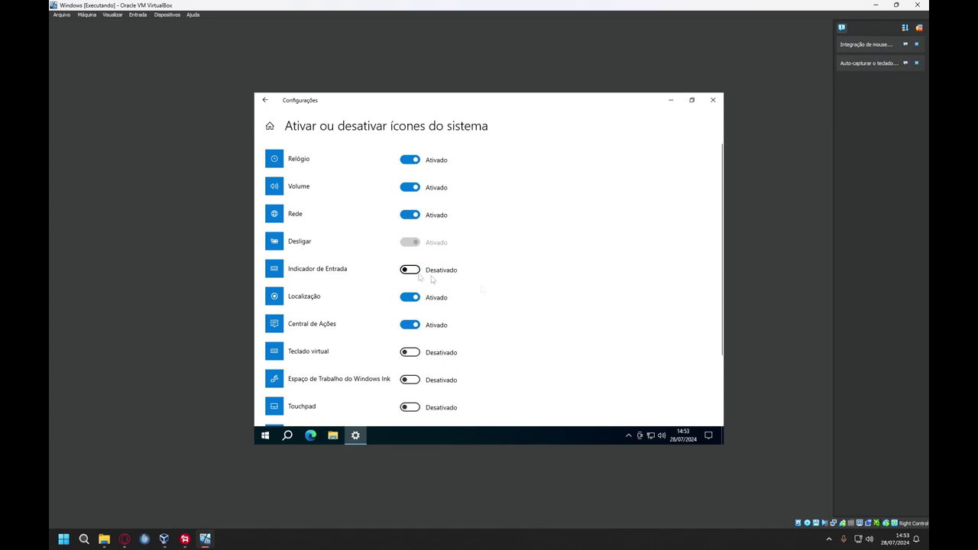
left_click(407, 298)
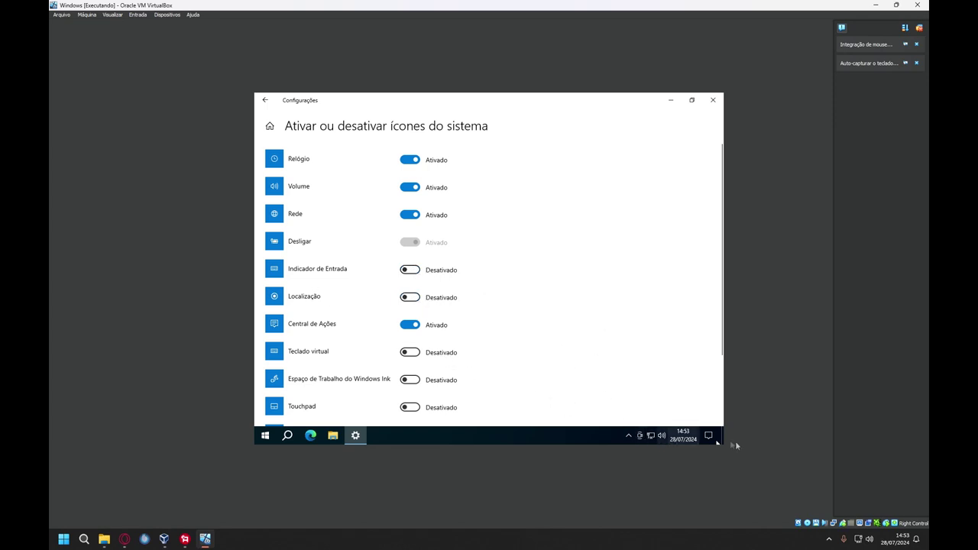
left_click(410, 324)
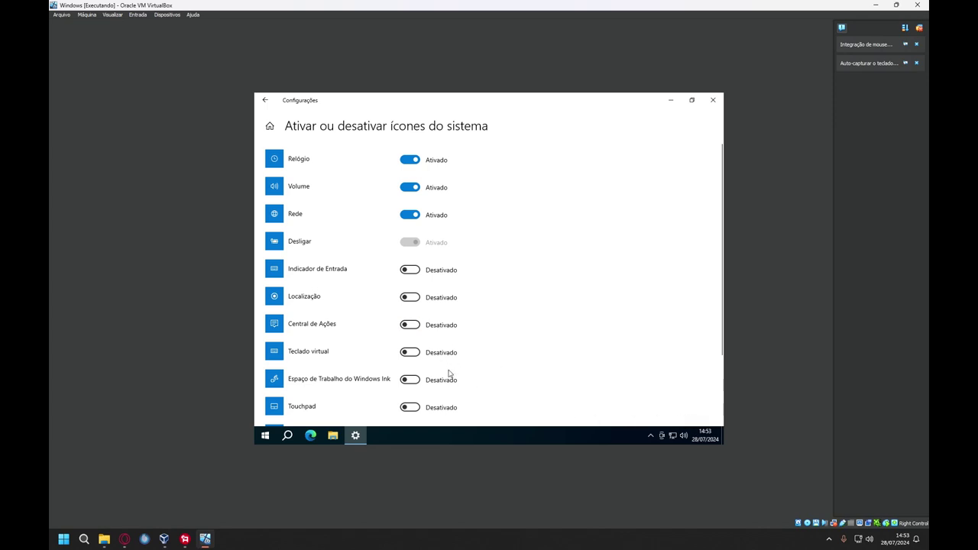
Step: Turn off the Microfone and Reunir agora system icons
scroll(449, 373, "down", 3)
left_click(411, 350)
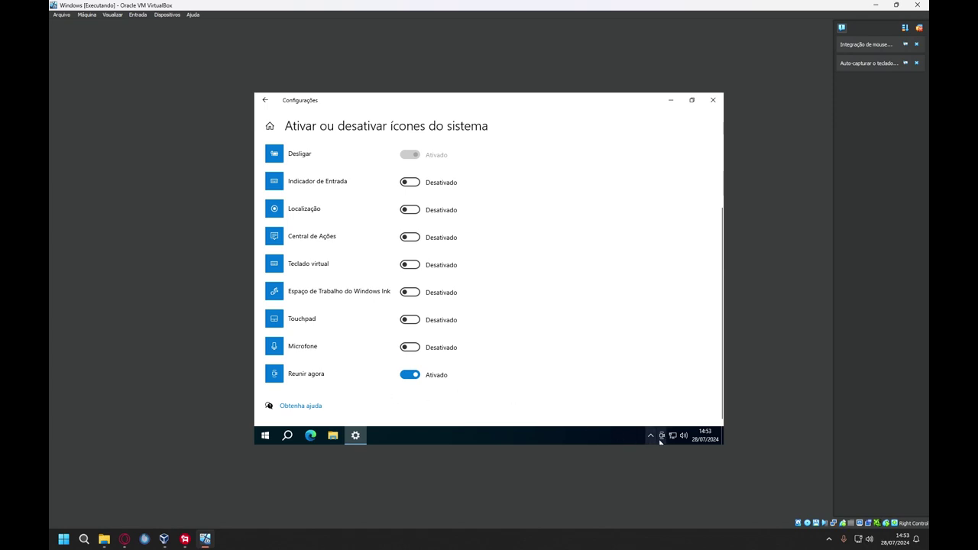
left_click(411, 375)
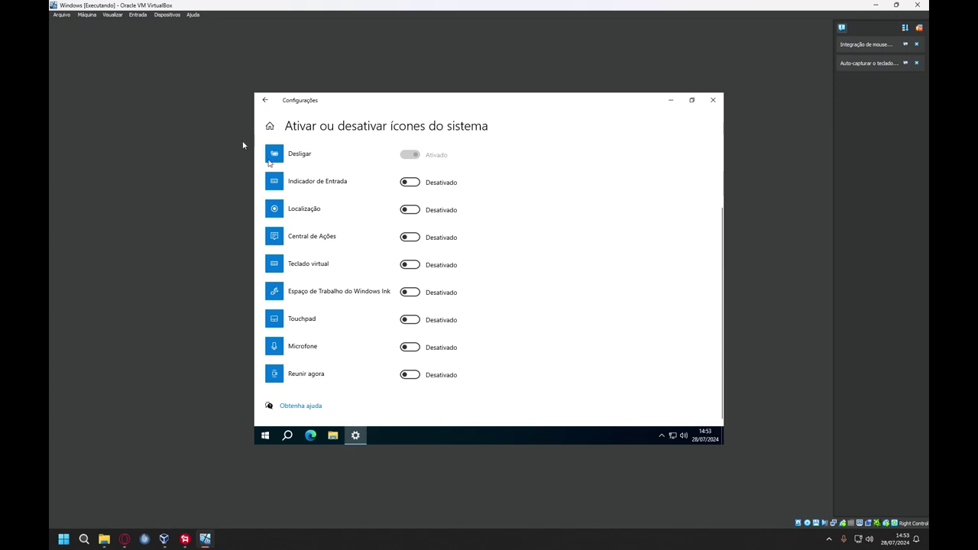
Step: In the Aplicativos padrão settings, set Windows Media Player as the default music player and video player
left_click(270, 128)
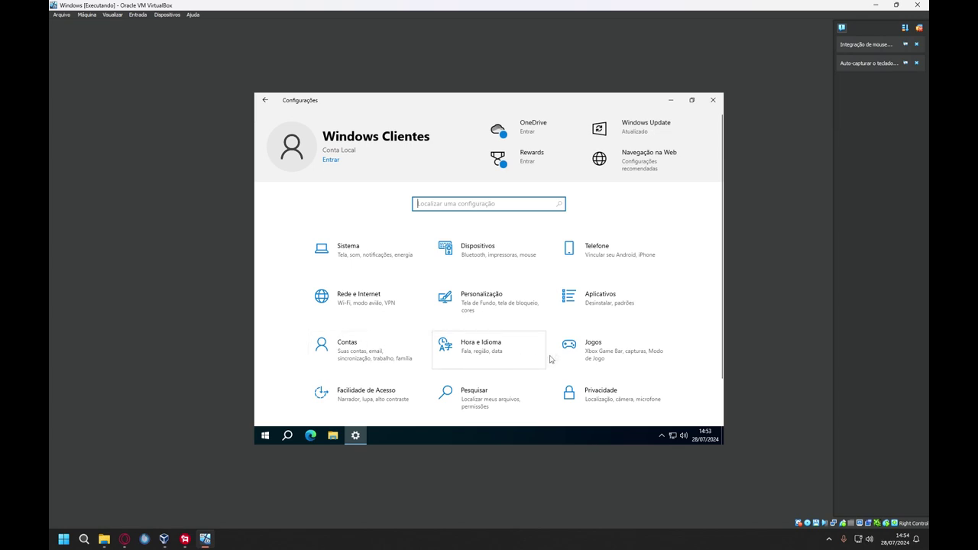
left_click(603, 302)
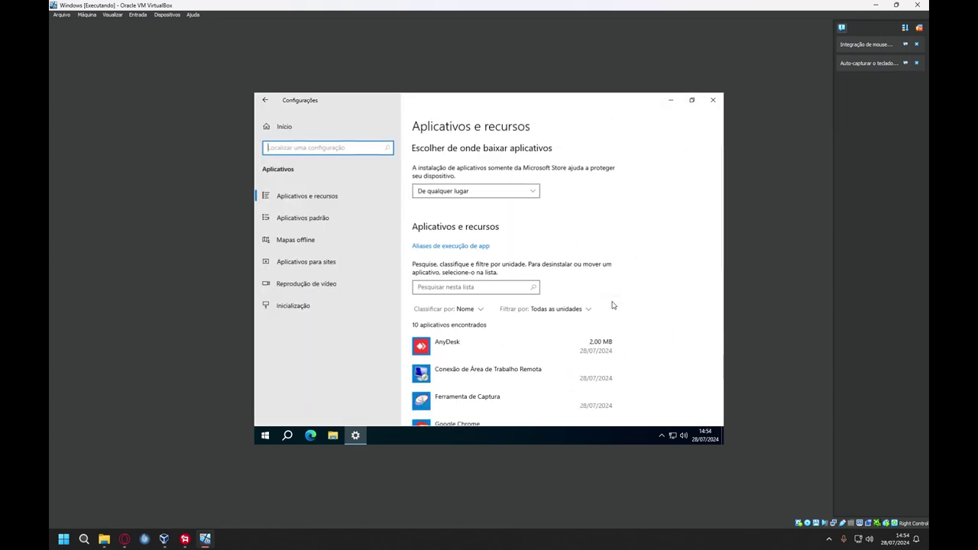
left_click(303, 219)
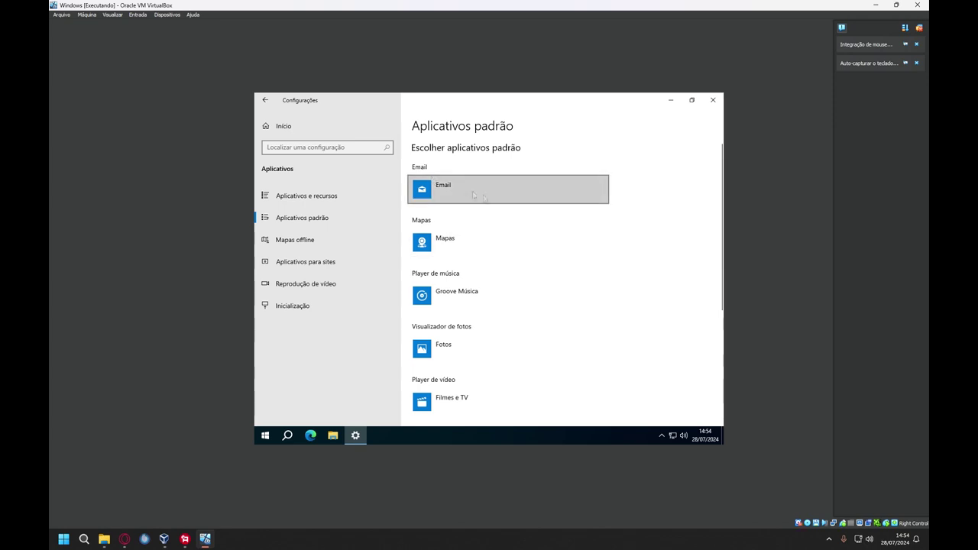
scroll(465, 260, "down", 1)
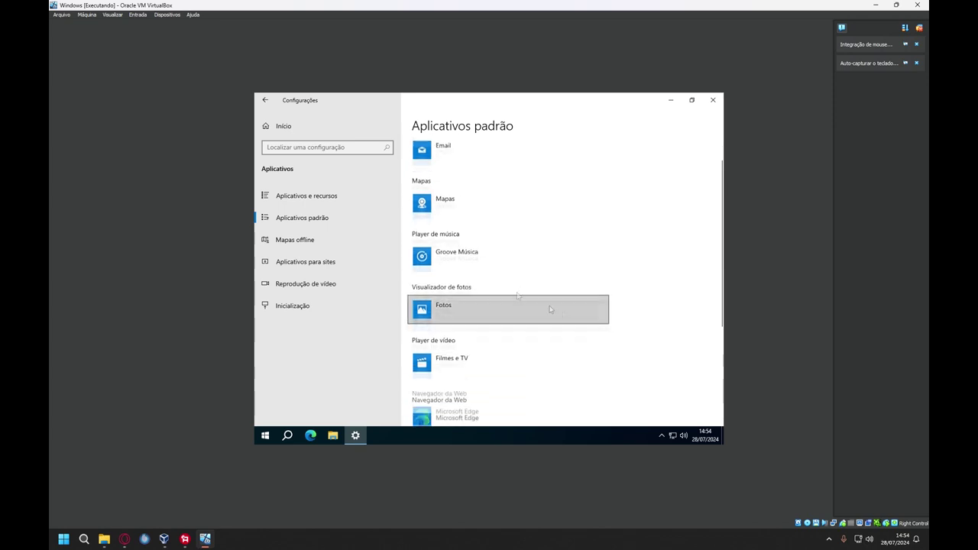
left_click(461, 247)
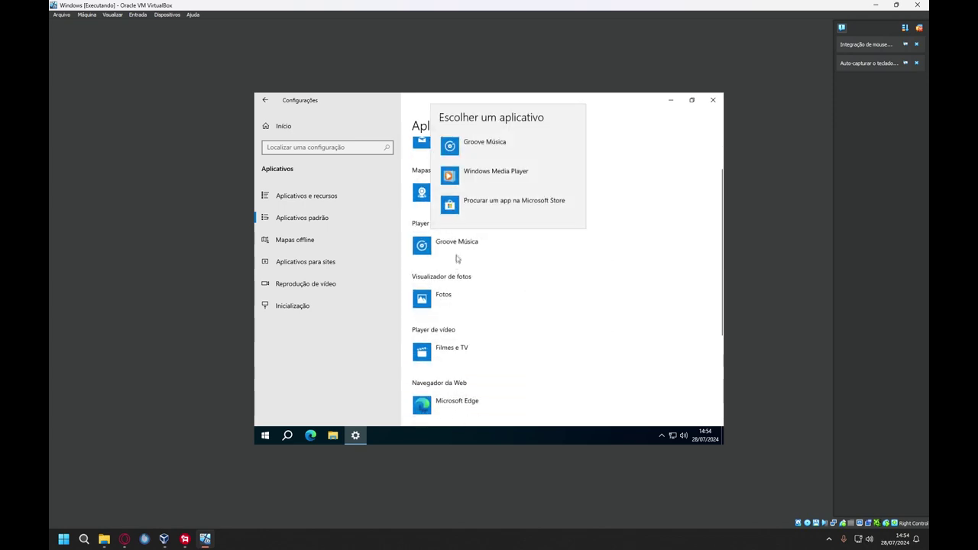
left_click(465, 176)
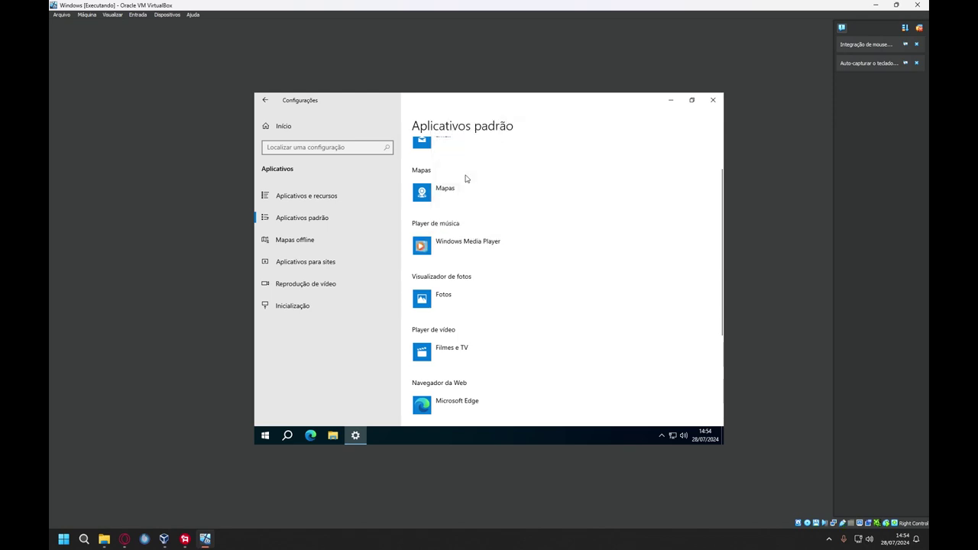
scroll(426, 386, "down", 1)
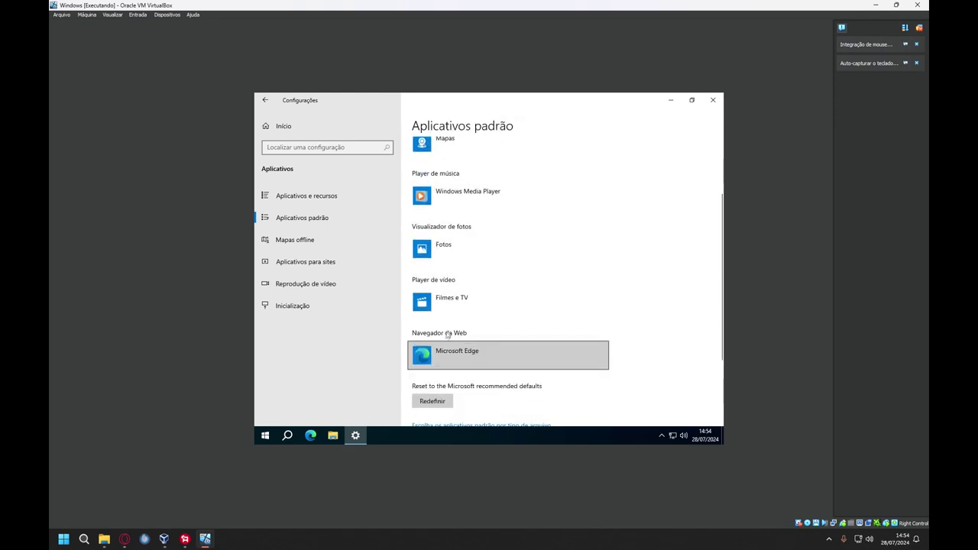
left_click(451, 299)
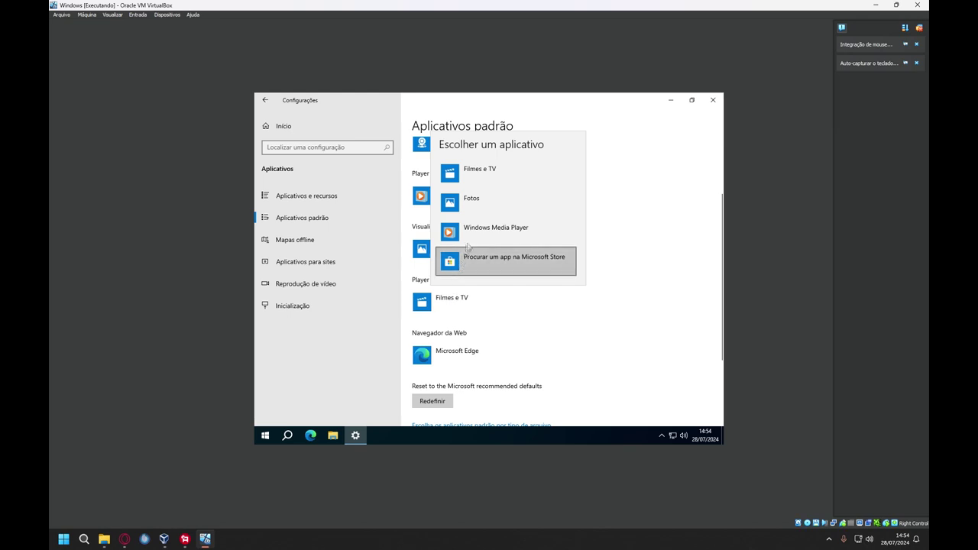
left_click(470, 237)
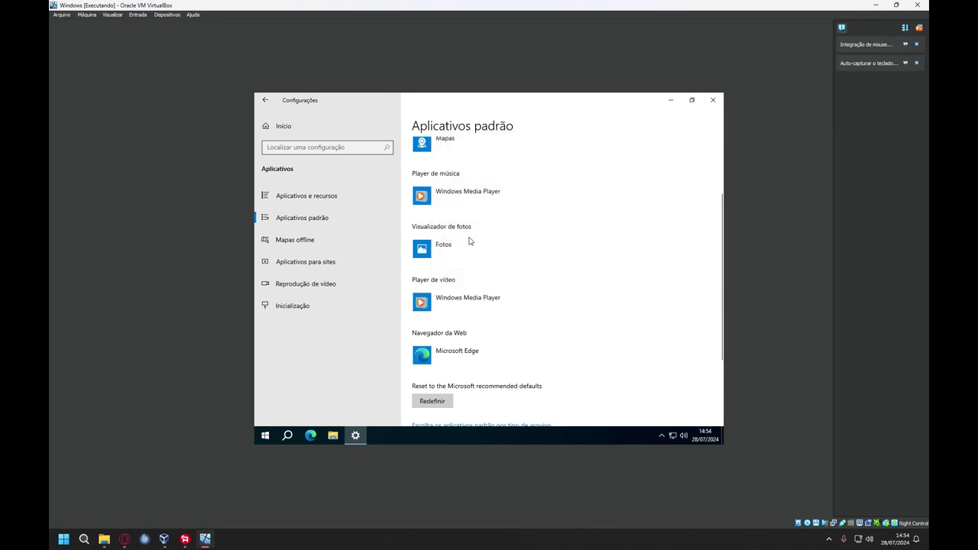
Step: Set Google Chrome as the default web browser, switching despite the Microsoft Edge suggestion
left_click(464, 356)
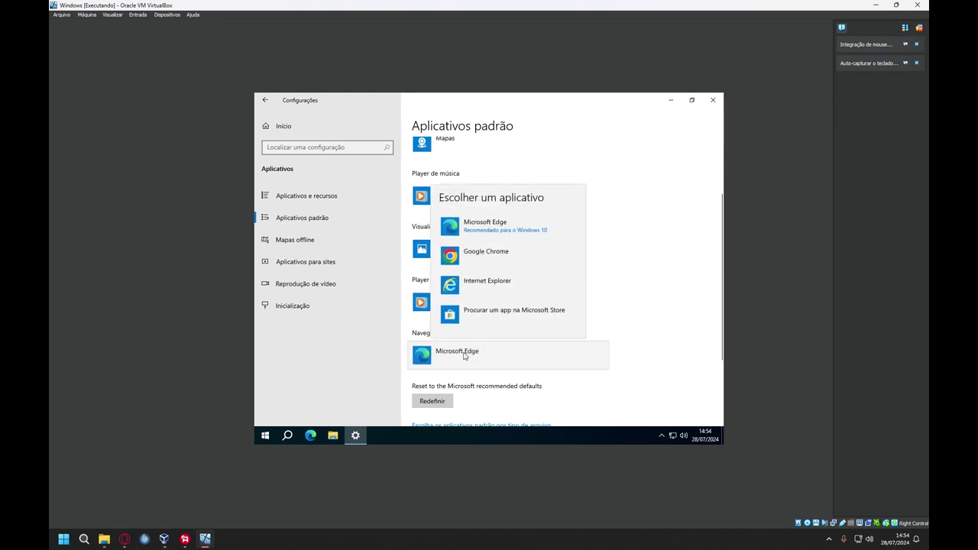
left_click(475, 254)
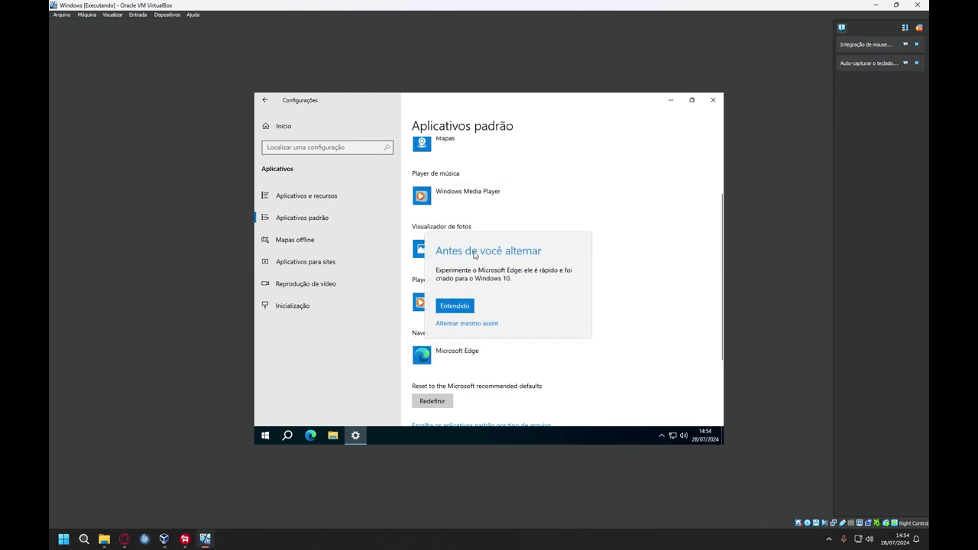
left_click(477, 326)
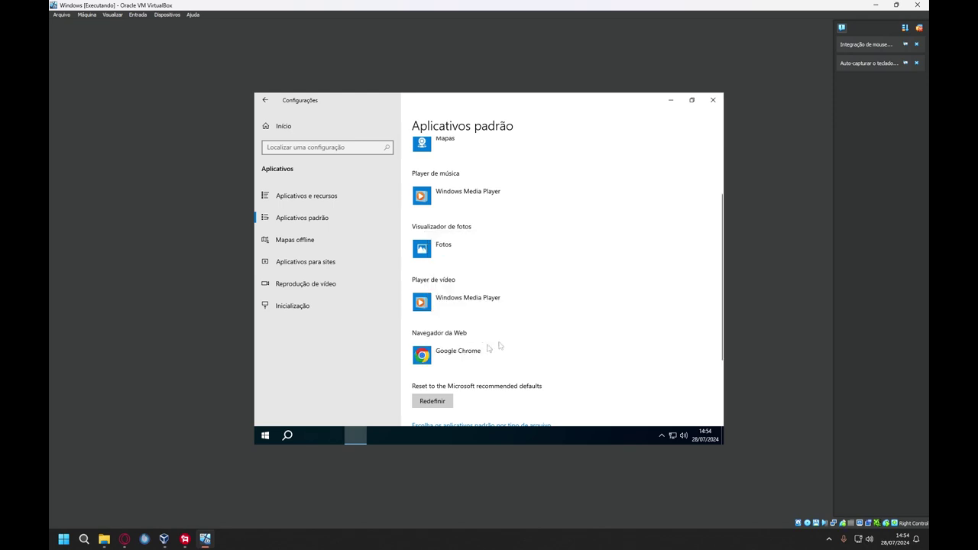
Step: In the Inicialização settings, turn off AnyDesk, Microsoft Edge and Microsoft OneDrive as startup apps, and check the hidden tray icons
left_click(279, 315)
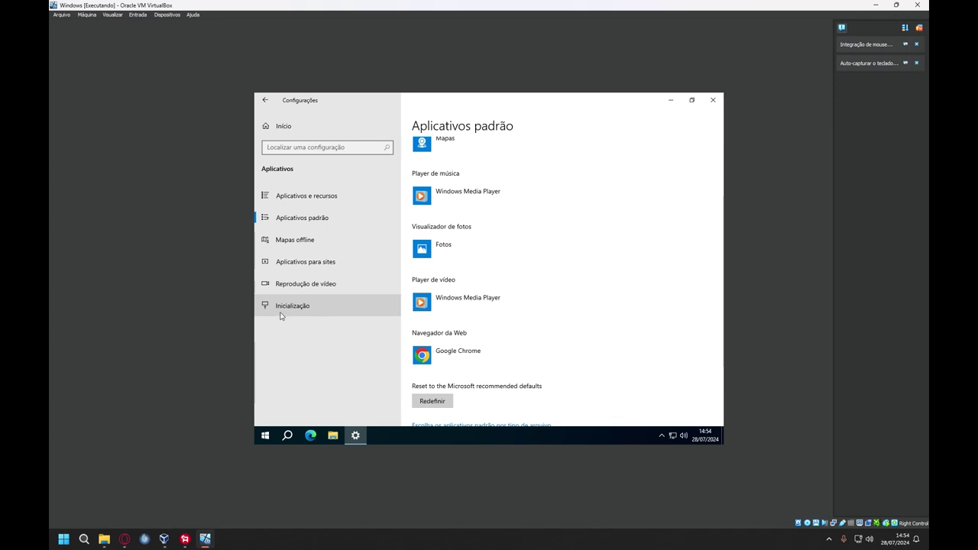
left_click(280, 313)
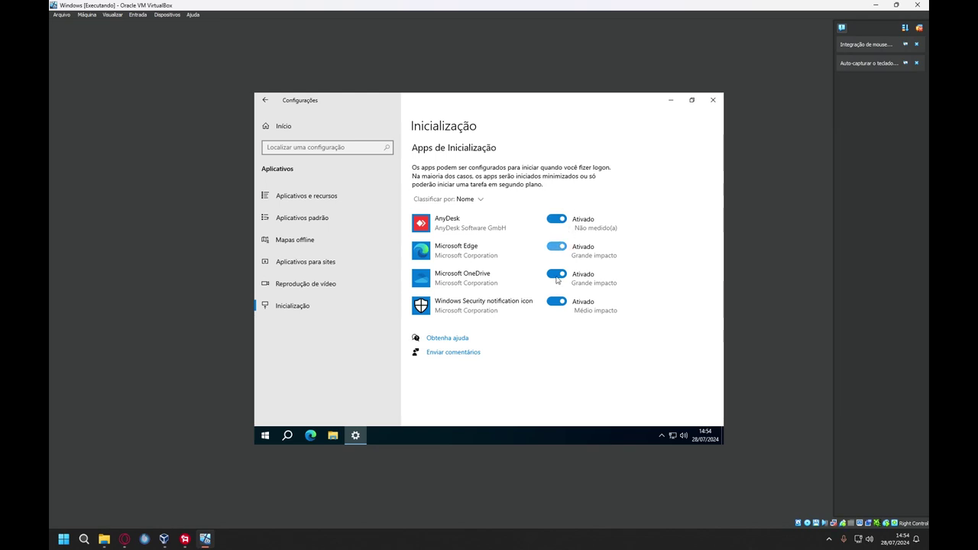
left_click(662, 436)
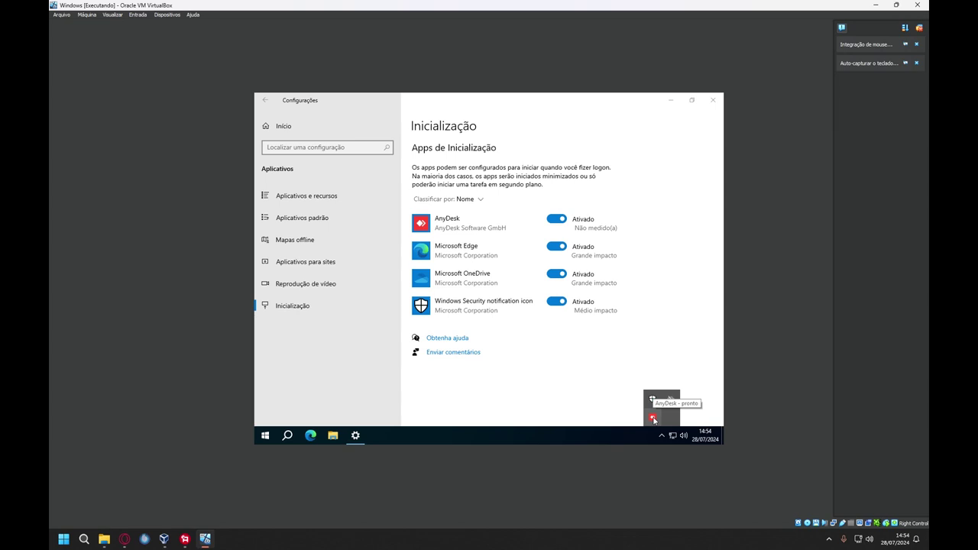
left_click(558, 219)
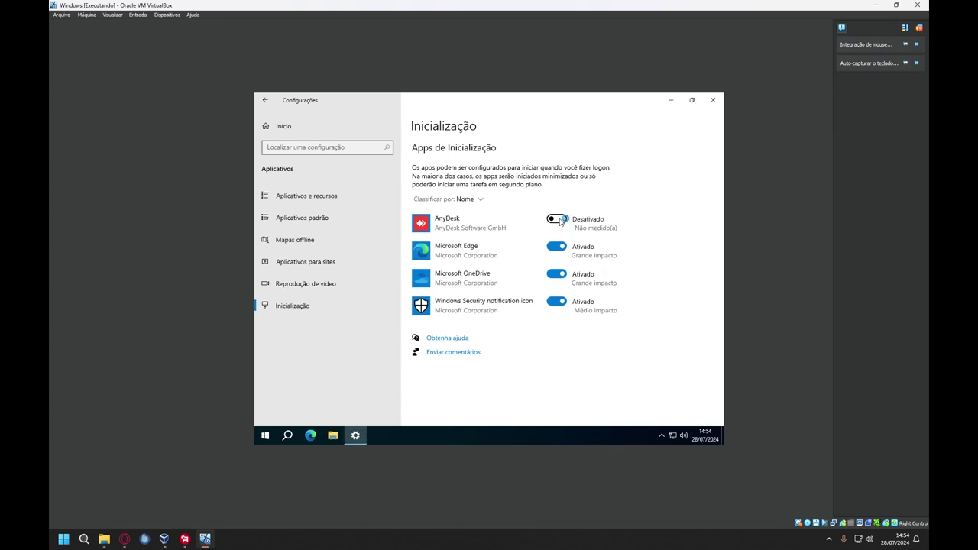
left_click(557, 247)
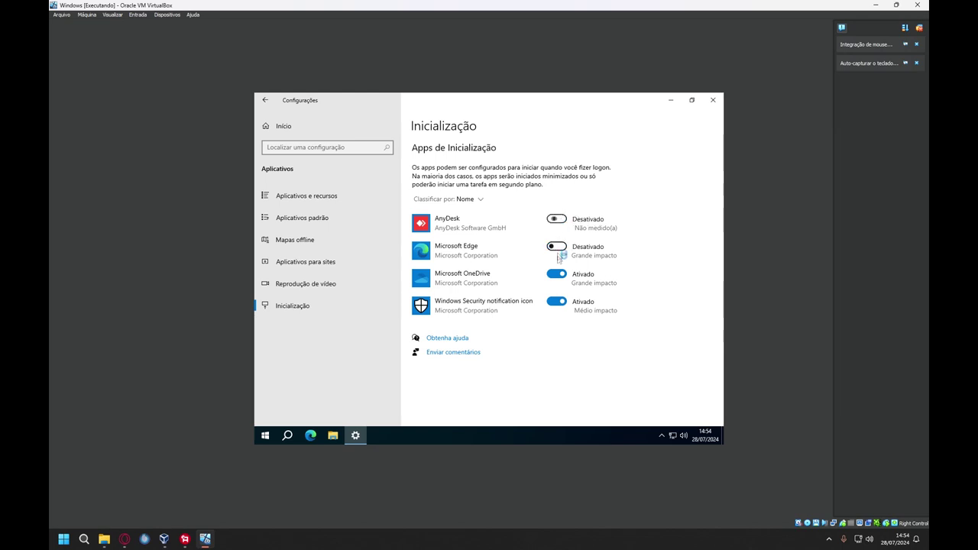
left_click(557, 274)
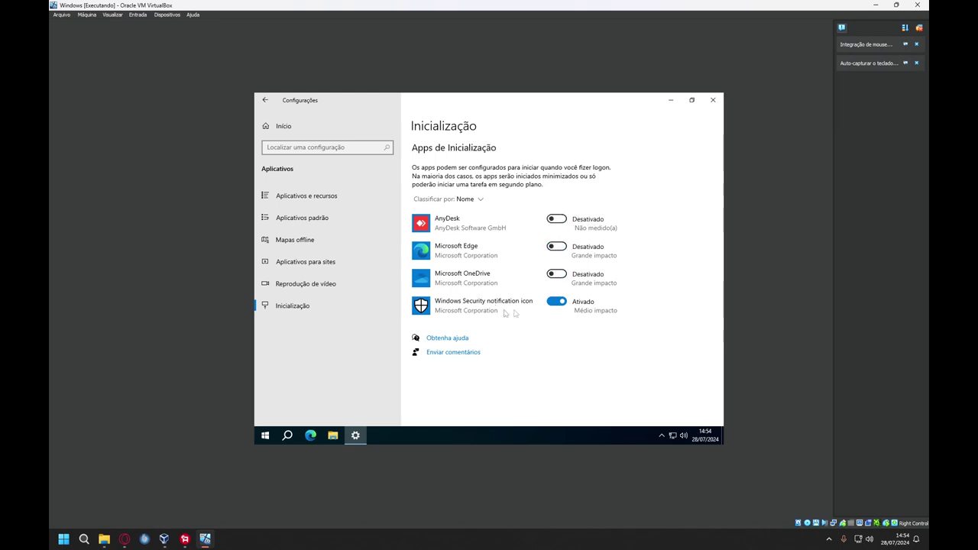
left_click(661, 436)
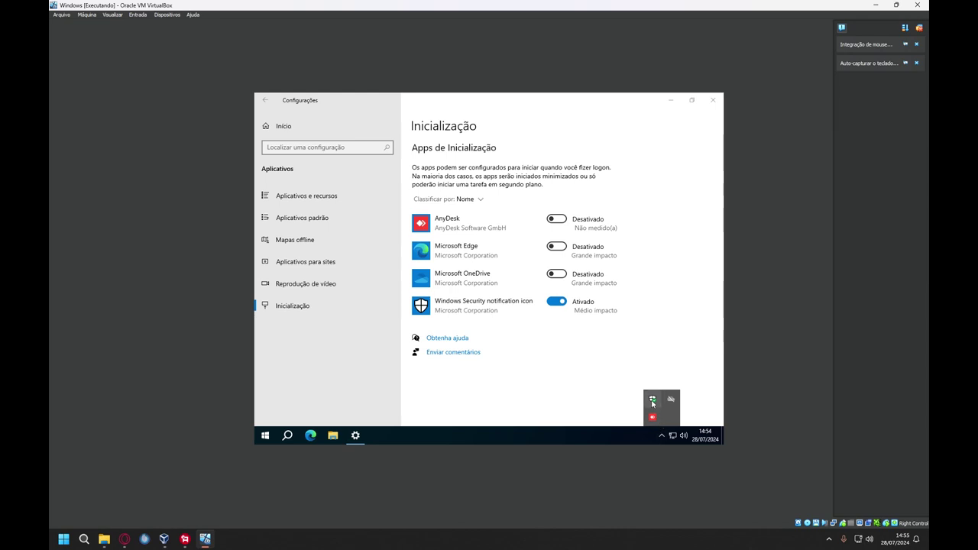
left_click(320, 342)
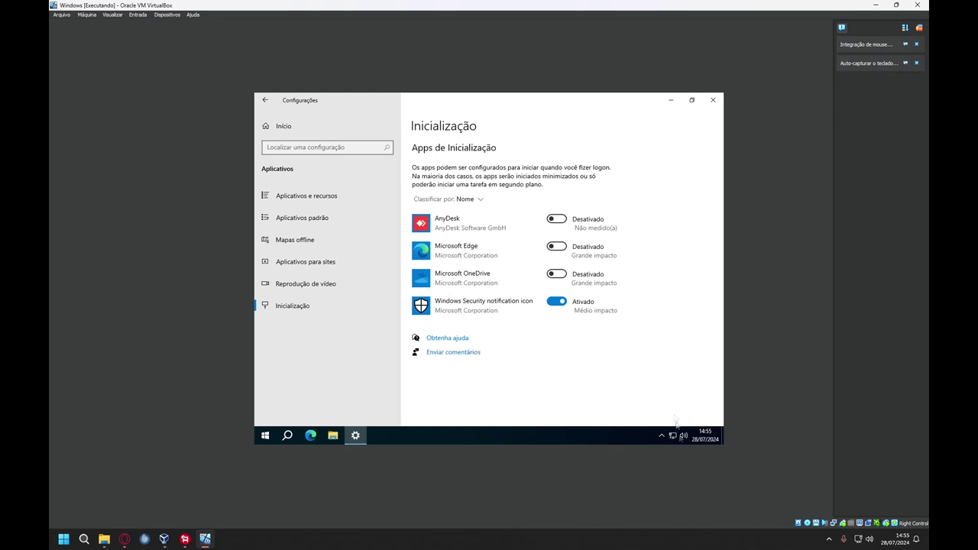
Step: In the general Privacidade options, turn off language-based local content, Windows app-launch tracking and suggested content in Configurações
left_click(284, 125)
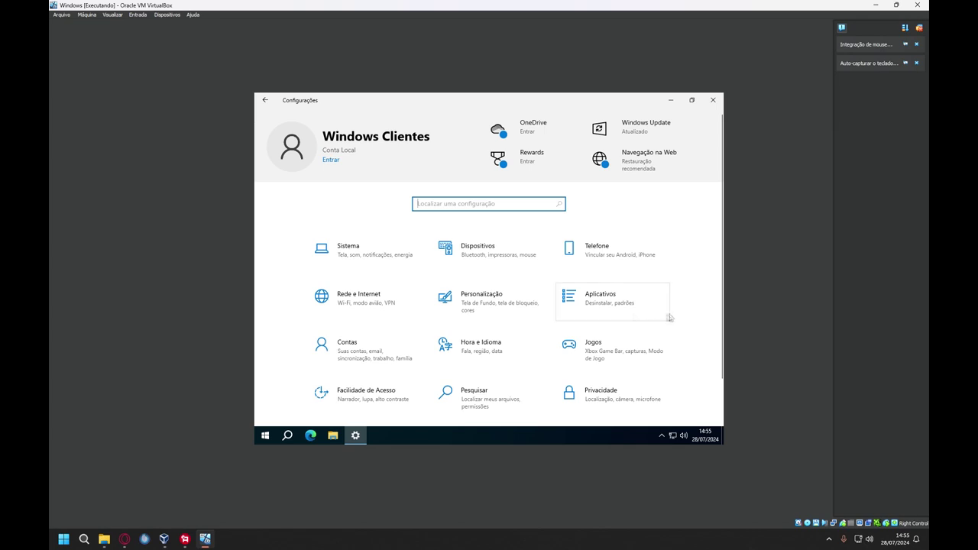
scroll(451, 319, "down", 2)
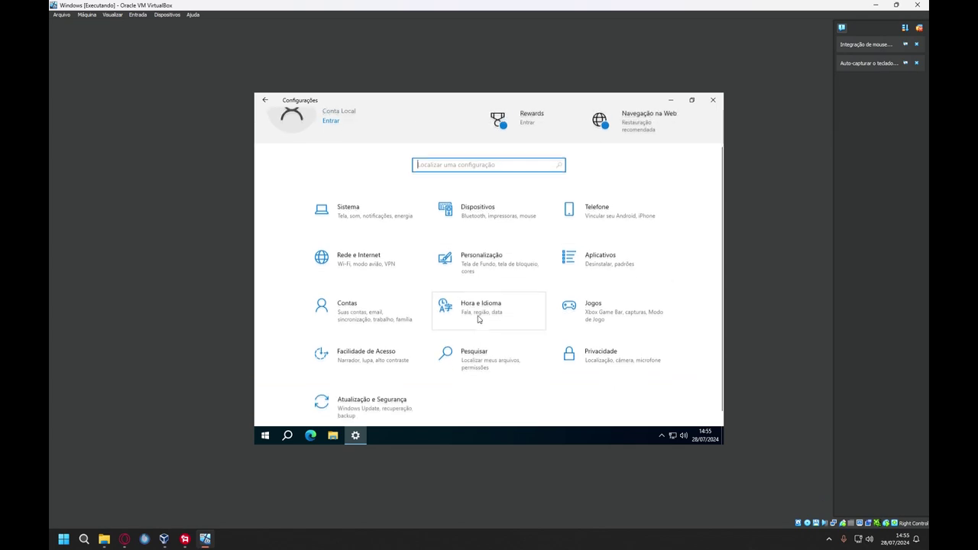
left_click(615, 345)
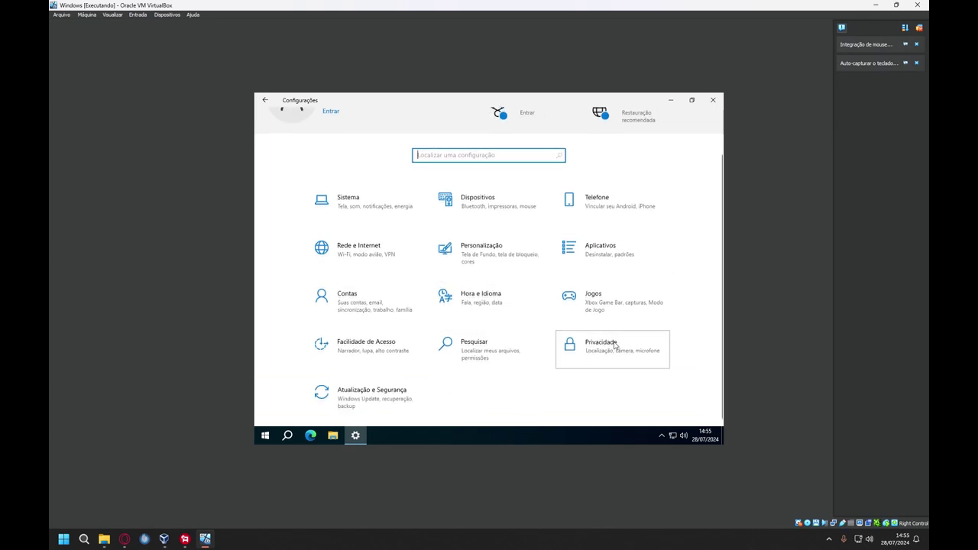
left_click(415, 238)
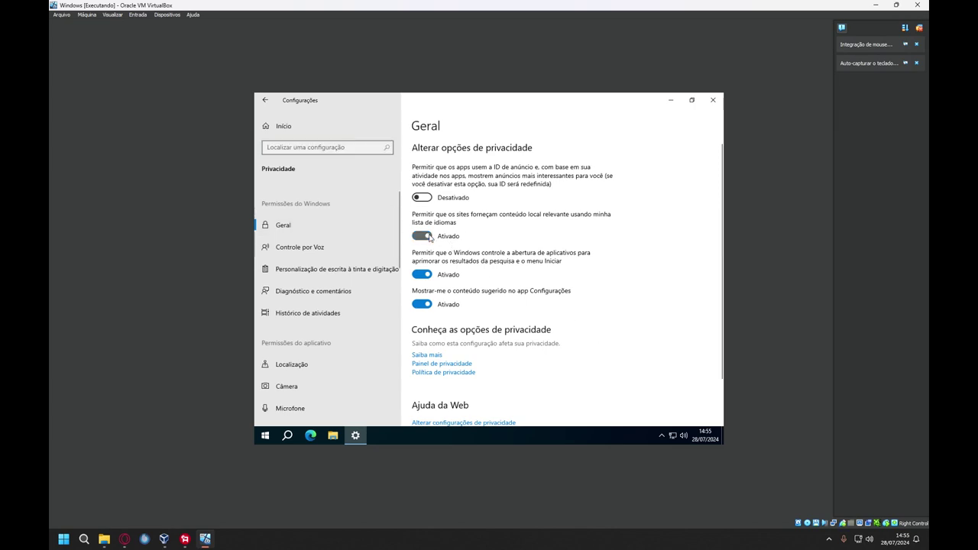
left_click(426, 270)
left_click(421, 304)
scroll(525, 298, "down", 2)
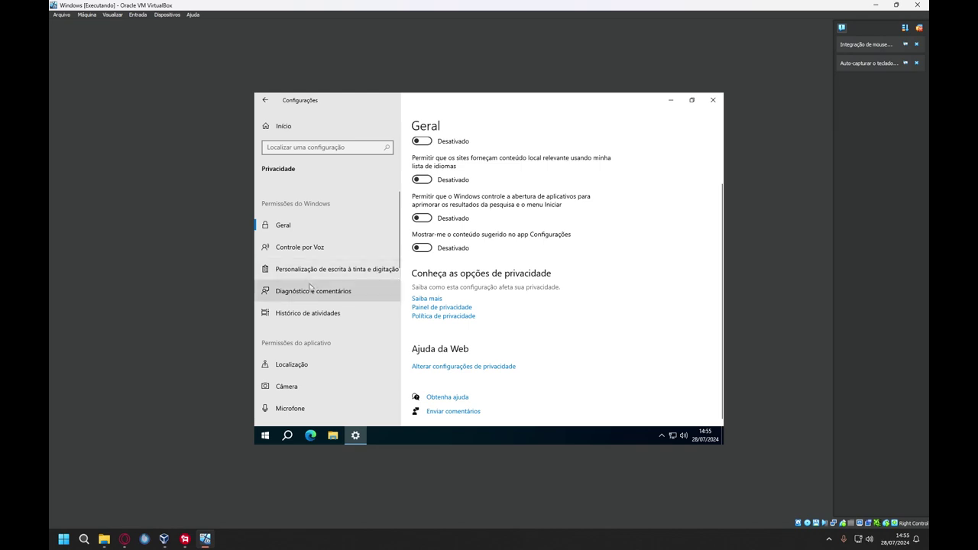
Step: In the Aplicativos em segundo plano privacy settings, disallow apps from running in the background and close the settings
scroll(312, 288, "down", 3)
scroll(311, 288, "down", 3)
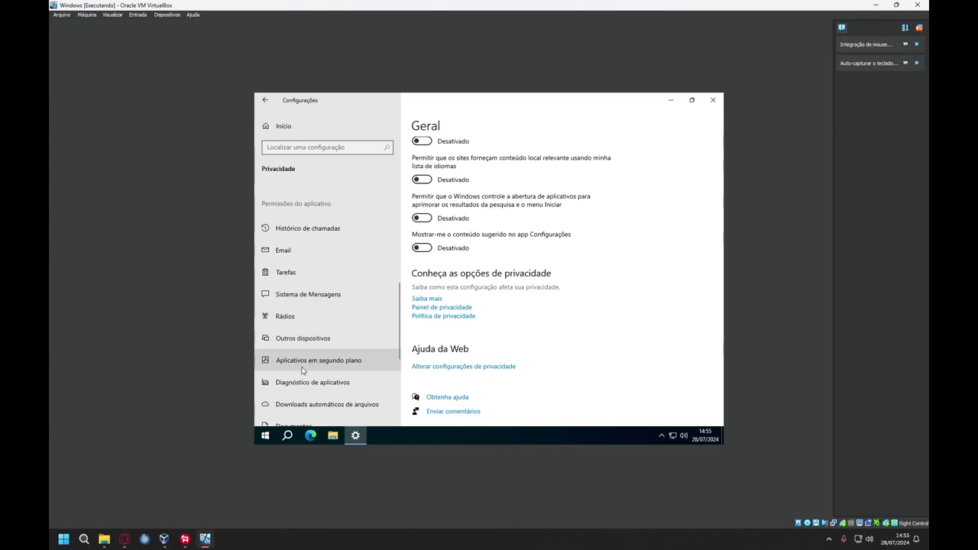
left_click(304, 371)
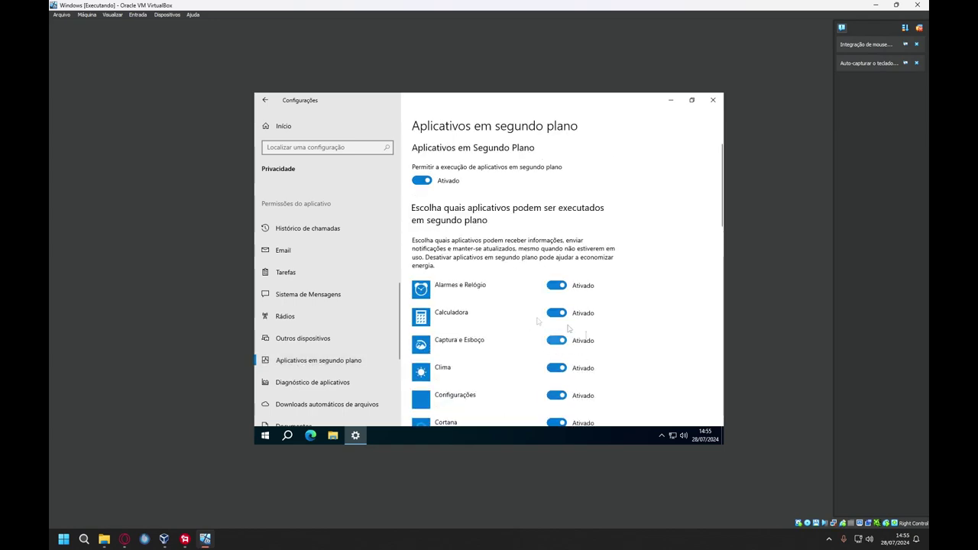
scroll(569, 313, "down", 4)
scroll(569, 310, "up", 5)
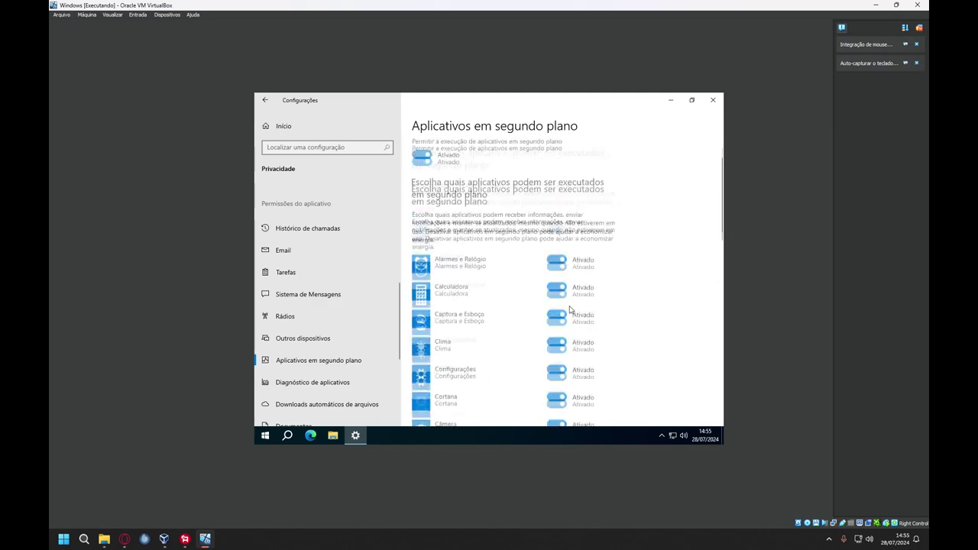
left_click(420, 182)
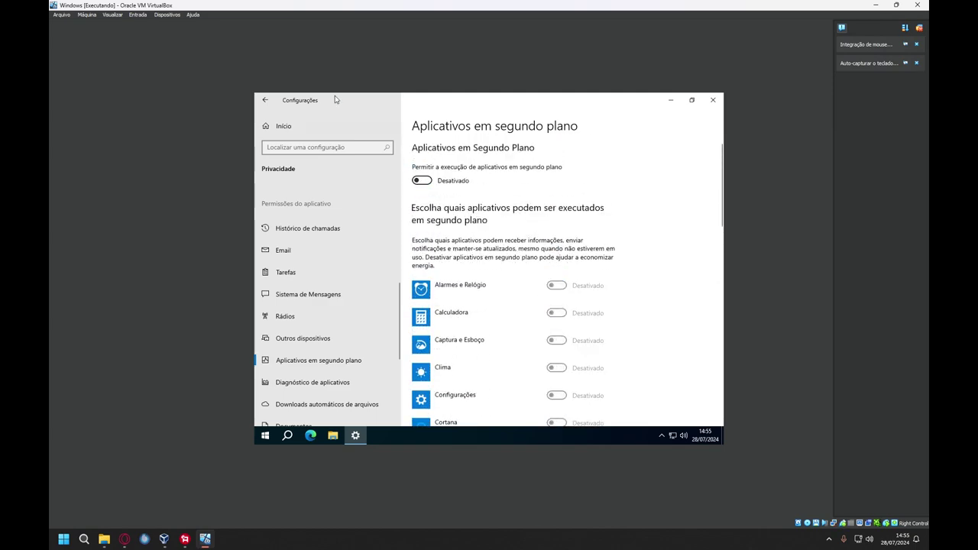
left_click(713, 101)
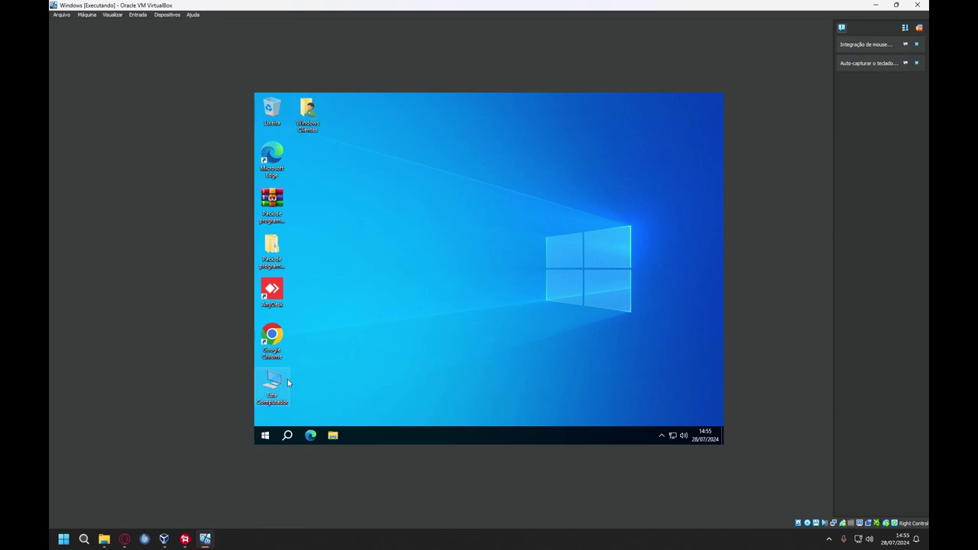
Step: Open the user folder on the desktop, view its contents and close it
left_click(307, 112)
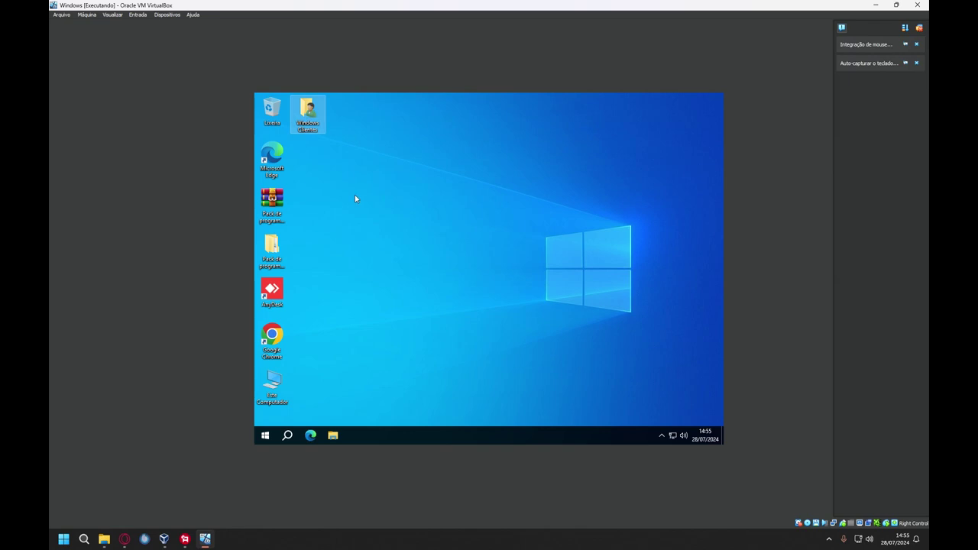
key("Return")
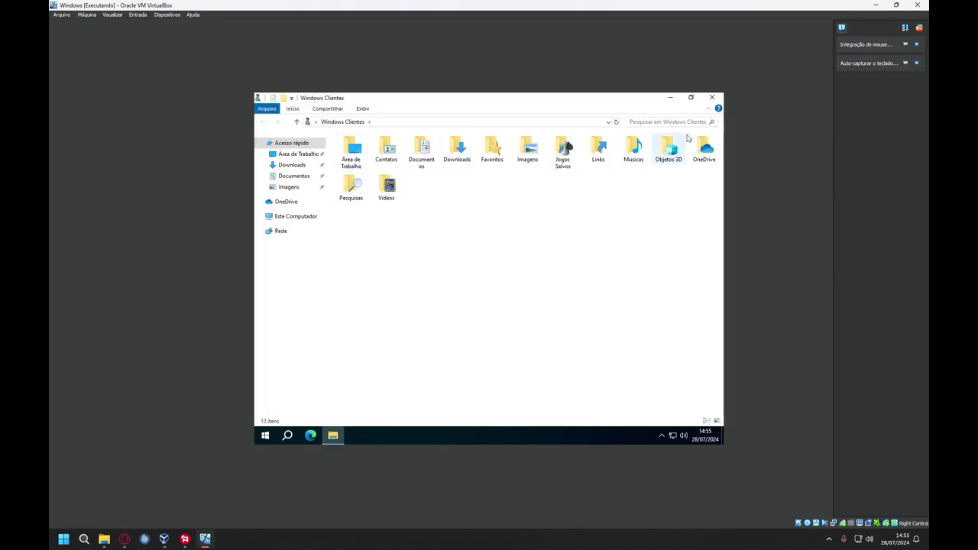
left_click(711, 98)
left_click(353, 344)
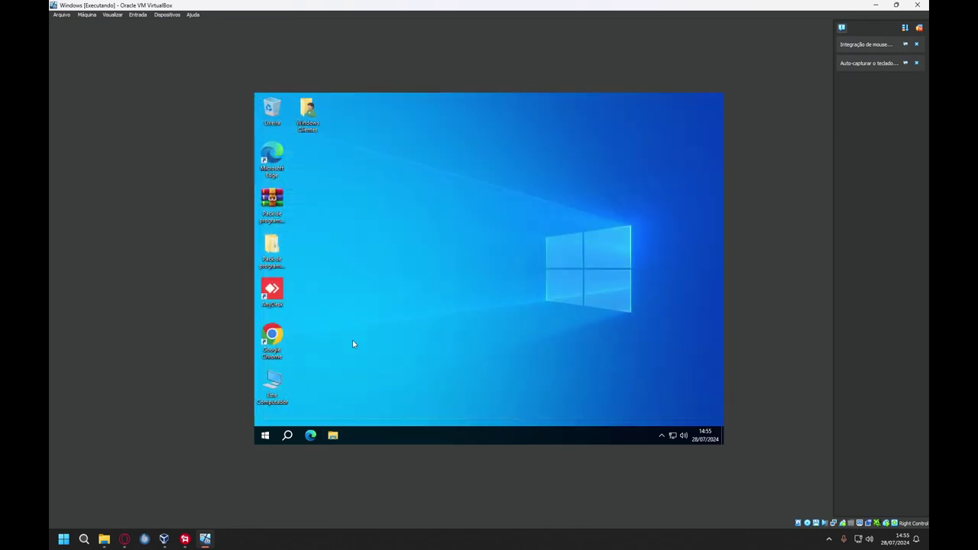
Step: Start a check for updates in Windows Update under Atualização e Segurança, and minimize the settings window
left_click(265, 435)
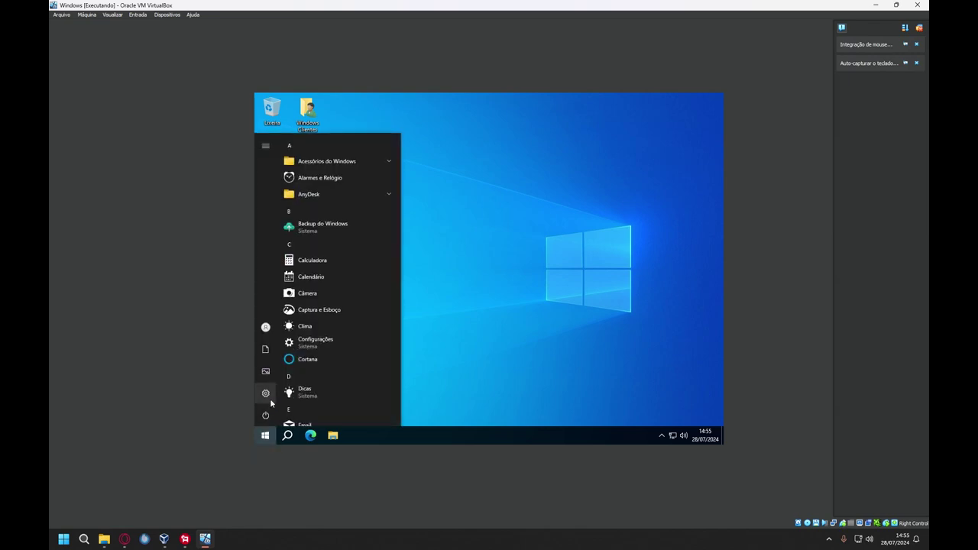
mouse_move(271, 399)
left_click(271, 398)
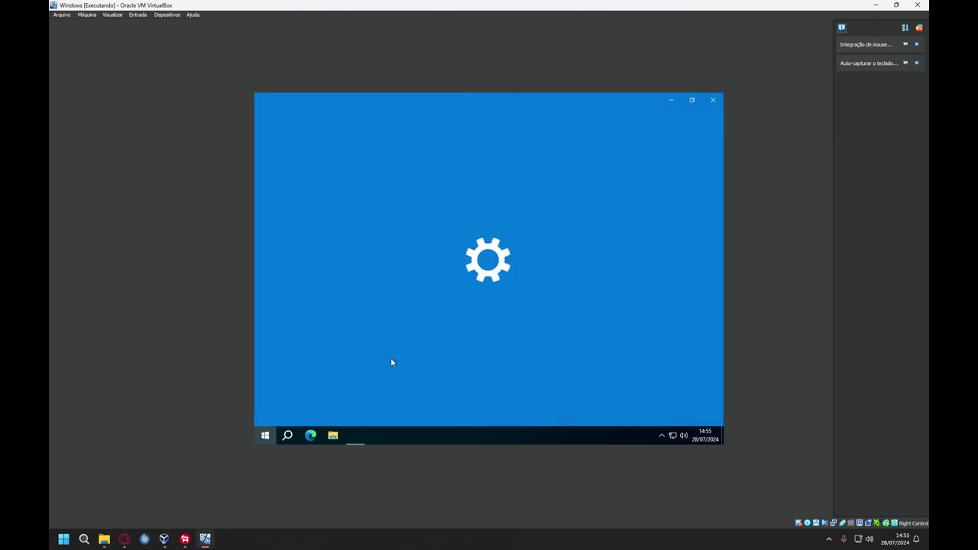
scroll(390, 361, "down", 1)
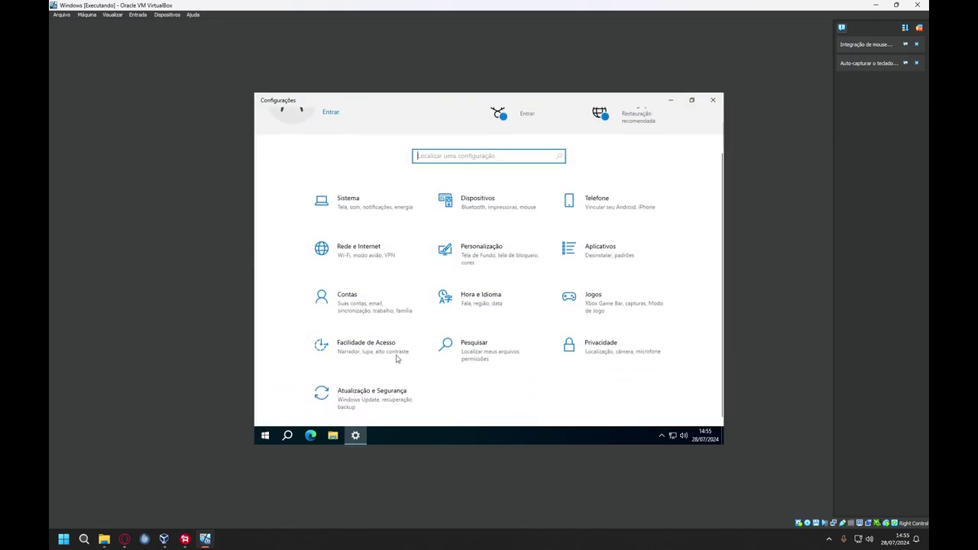
left_click(369, 396)
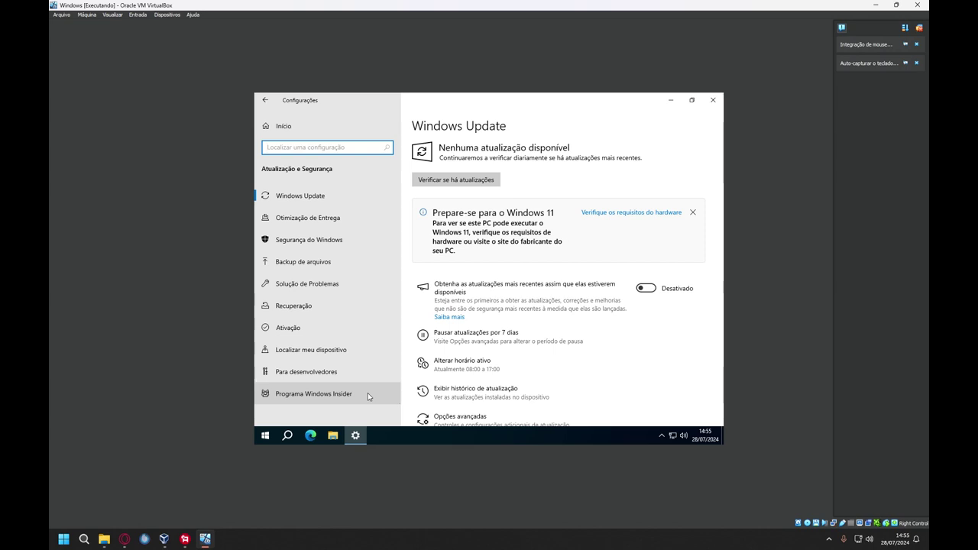
left_click(456, 180)
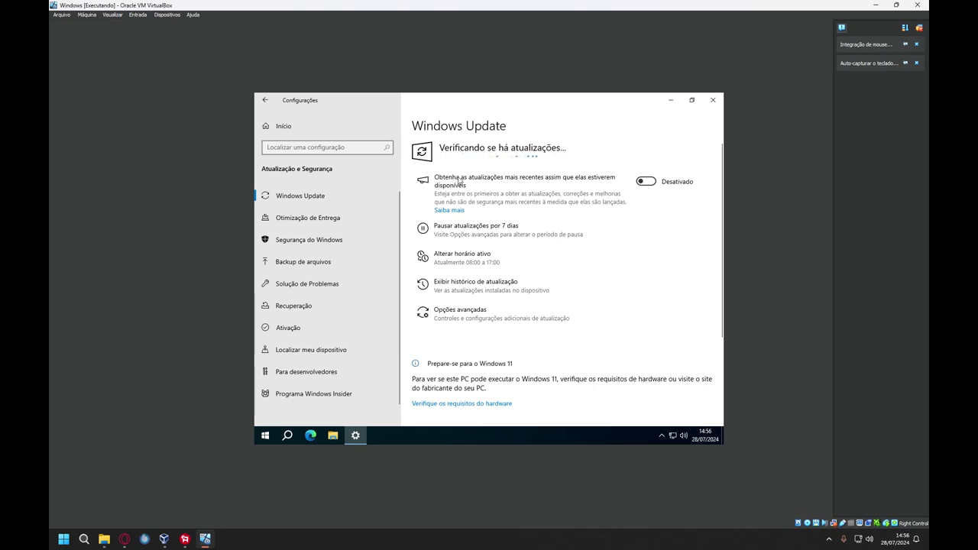
left_click(672, 101)
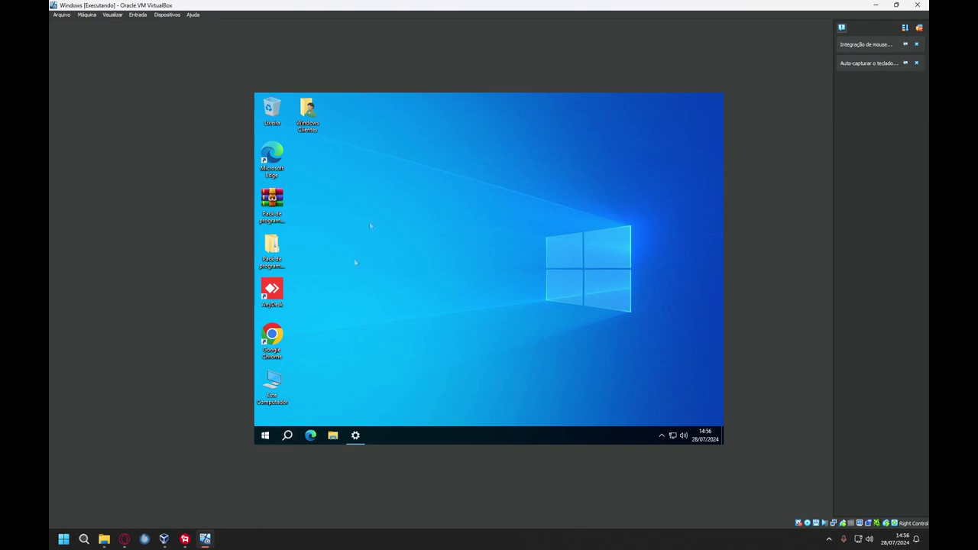
Step: Search Windows for "msconfig", open Configuração do Sistema and show its list of services
left_click(288, 436)
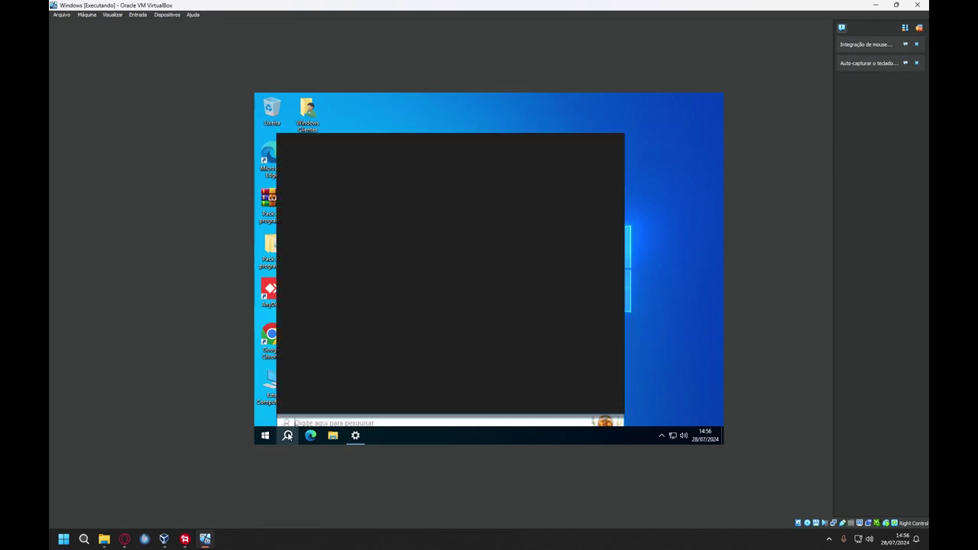
type("m")
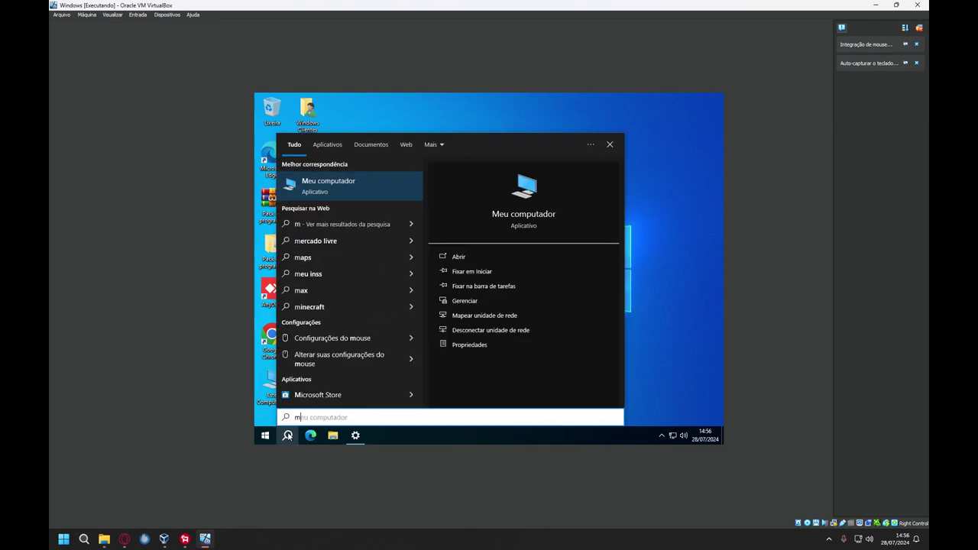
type("scon")
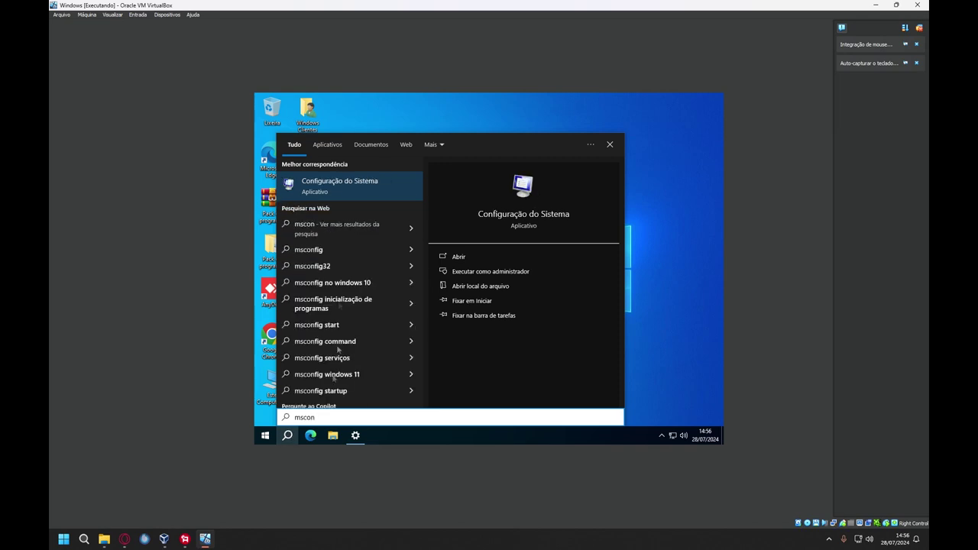
type("fig")
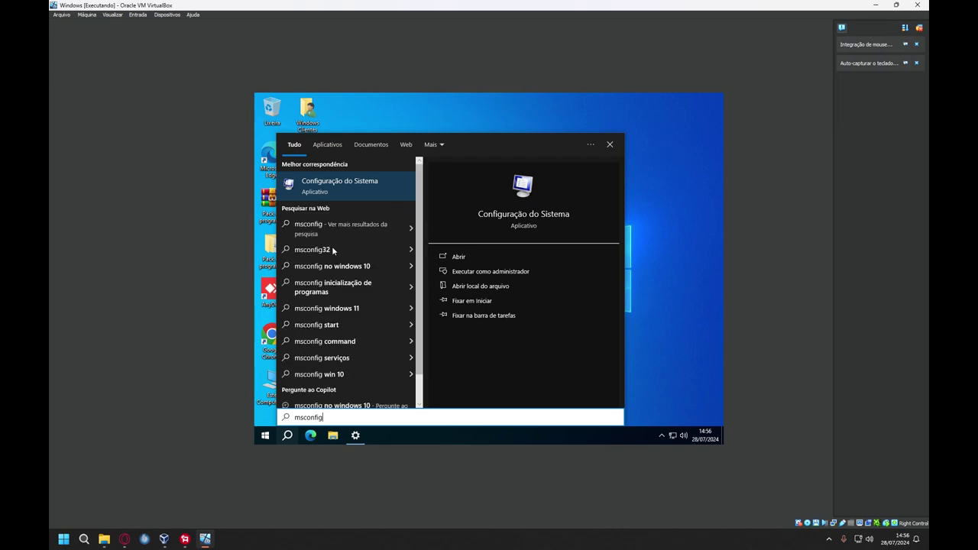
left_click(334, 191)
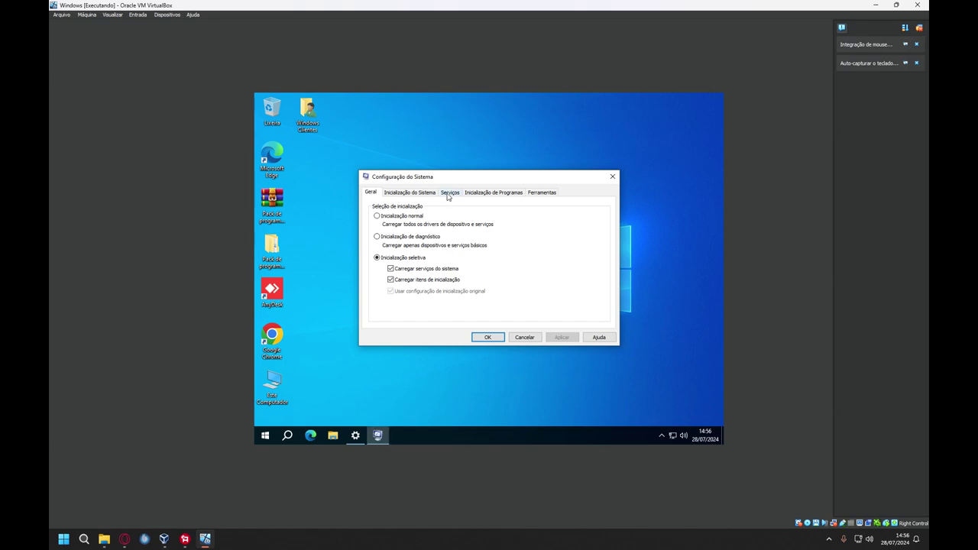
left_click(447, 195)
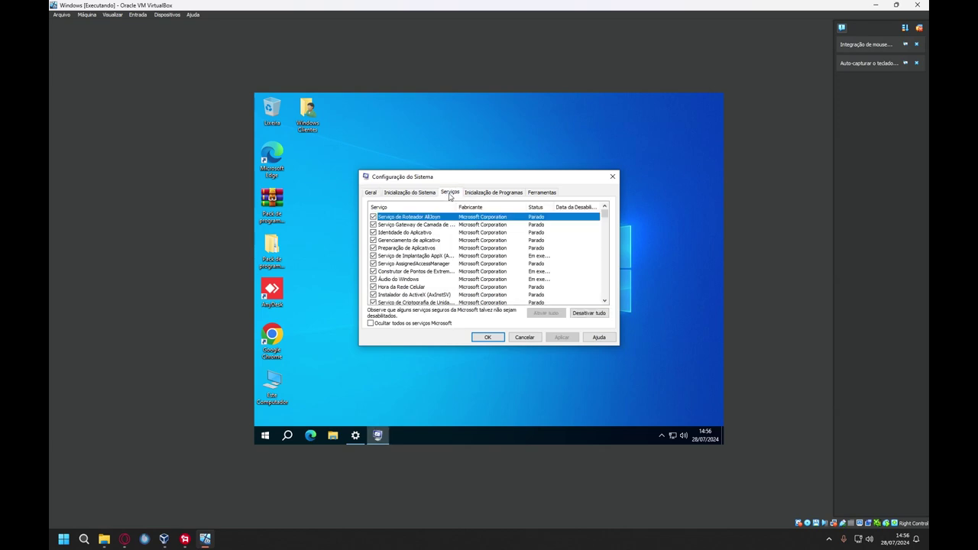
Step: Hide all Microsoft services, disable all the remaining services, apply and exit without restarting, and return to Windows Update
scroll(421, 248, "down", 15)
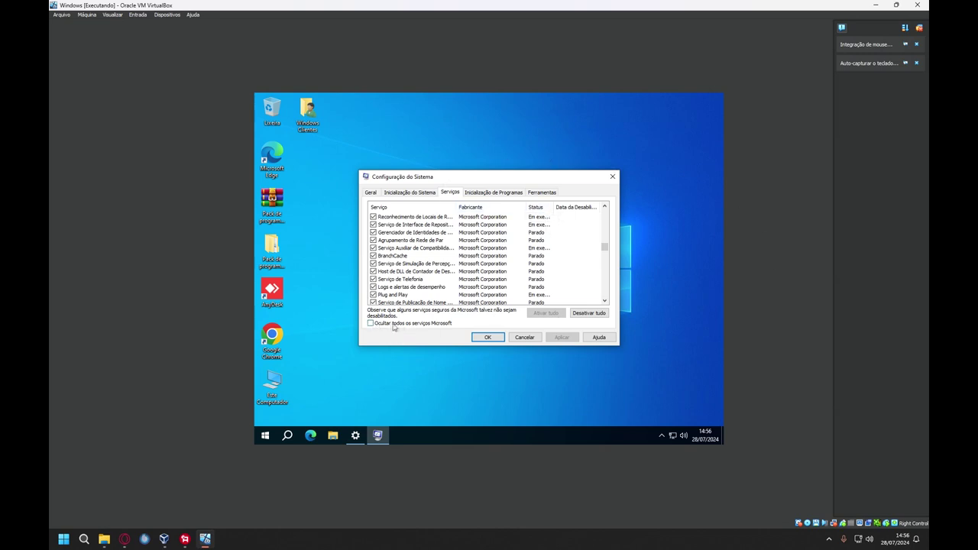
left_click(370, 324)
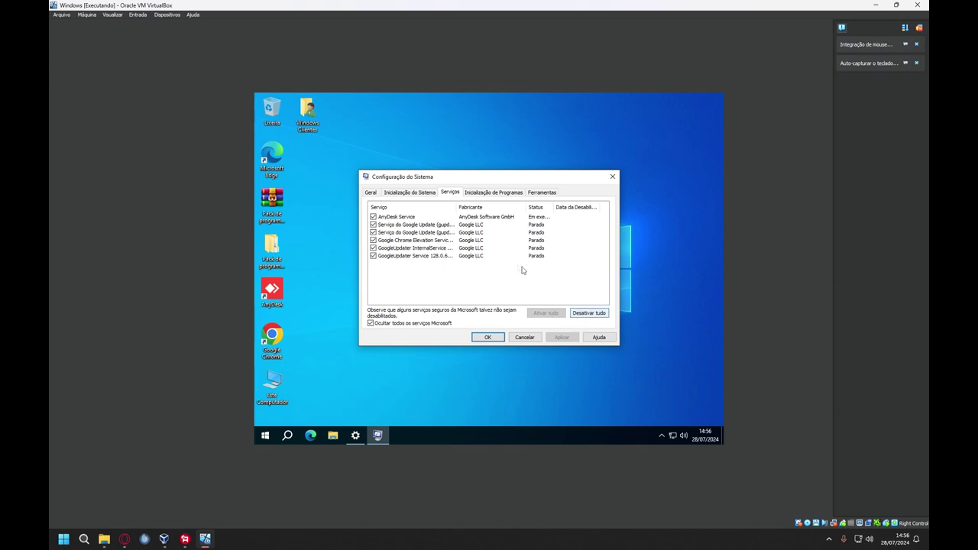
left_click(589, 313)
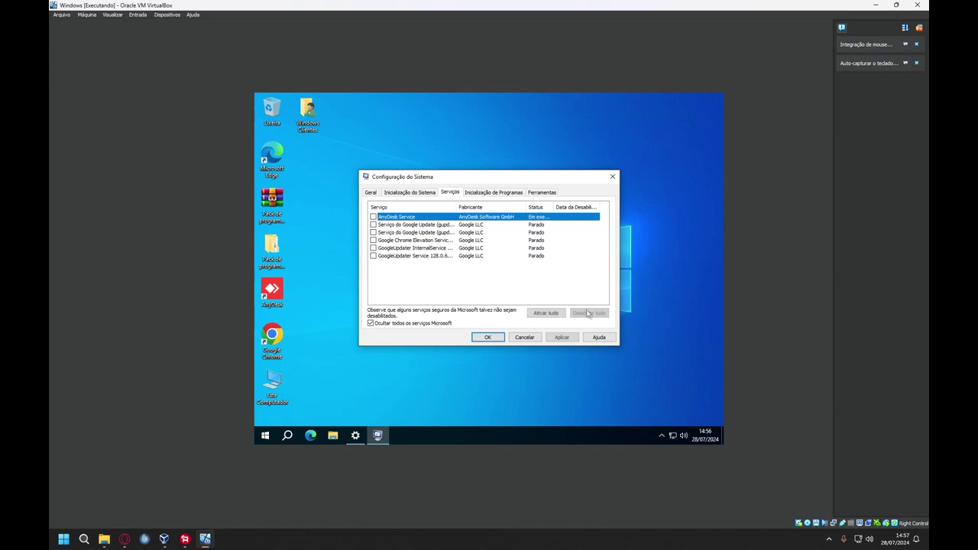
left_click(560, 337)
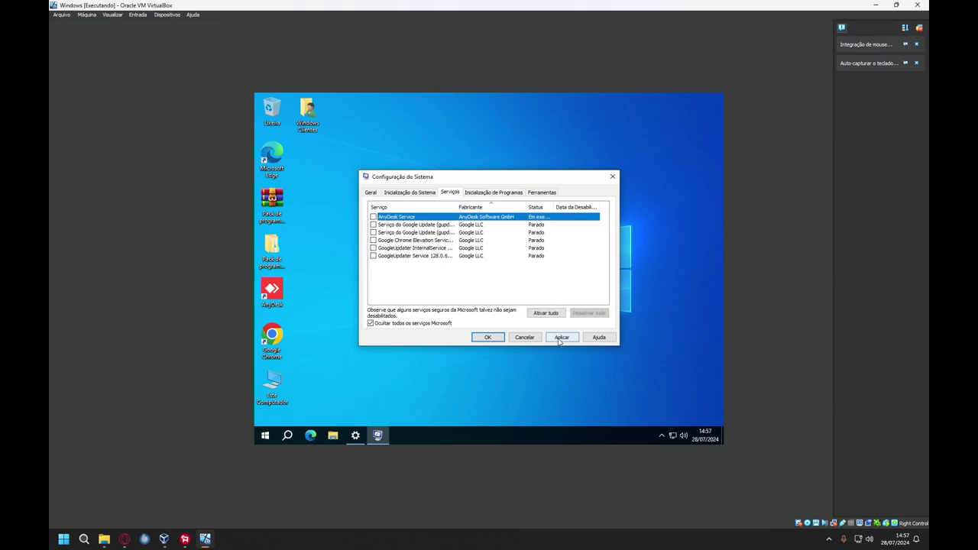
left_click(488, 337)
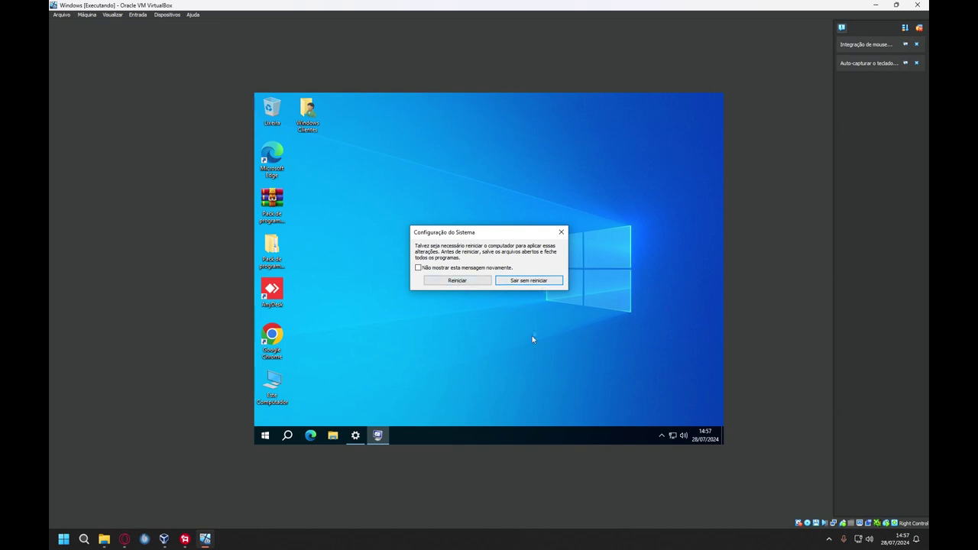
left_click(528, 280)
left_click(356, 435)
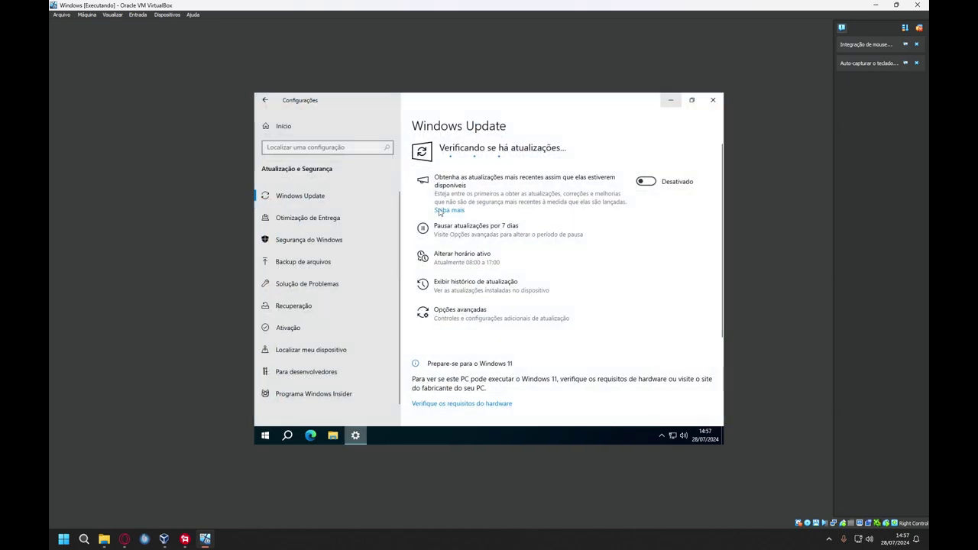